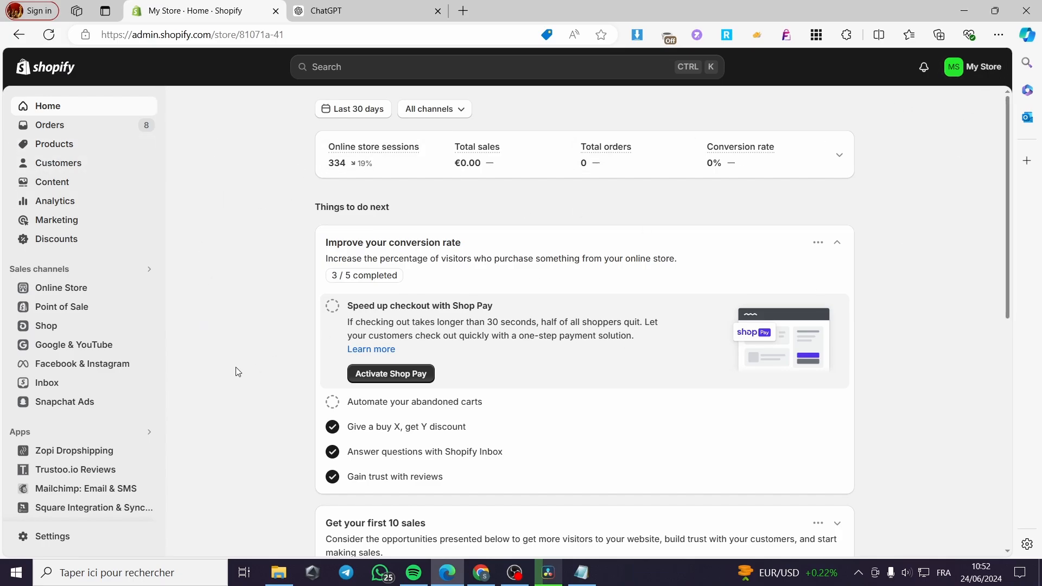
- Create a visible online store page titled "About Us Page" with empty content and save it
{"action": "left_click", "coordinate": [64, 289]}
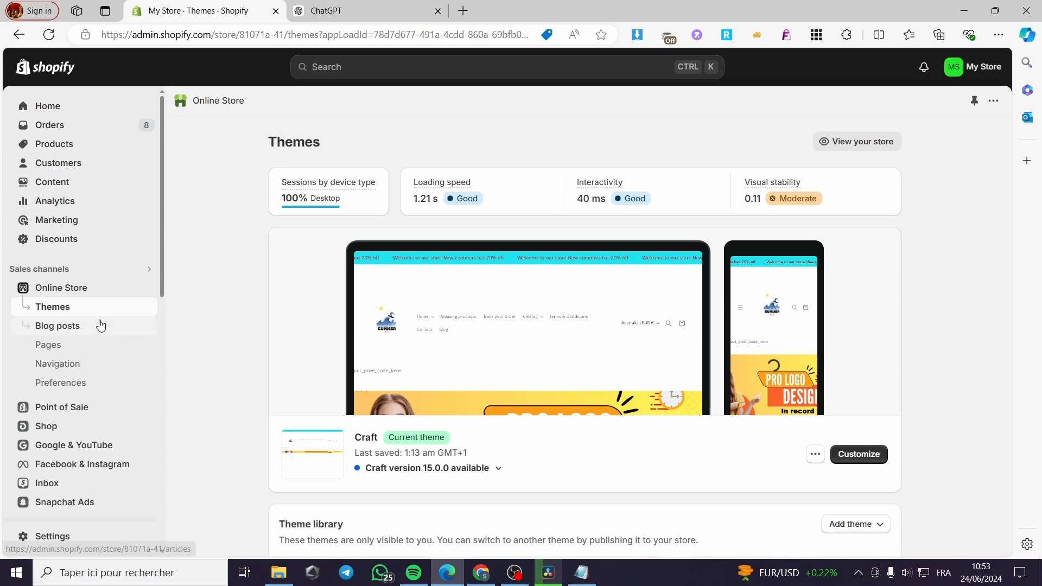
{"action": "left_click", "coordinate": [51, 351]}
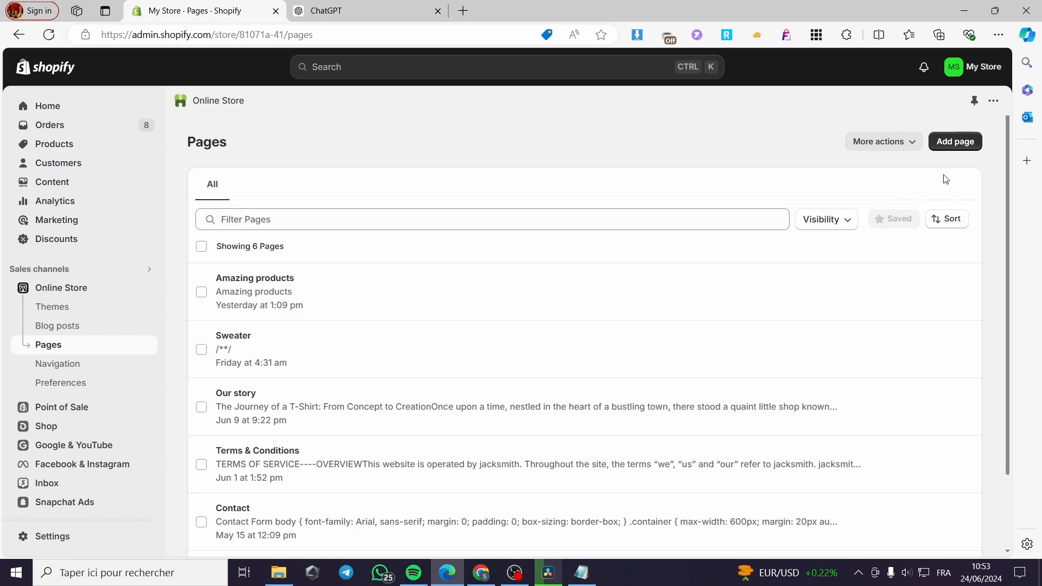
{"action": "left_click", "coordinate": [970, 150]}
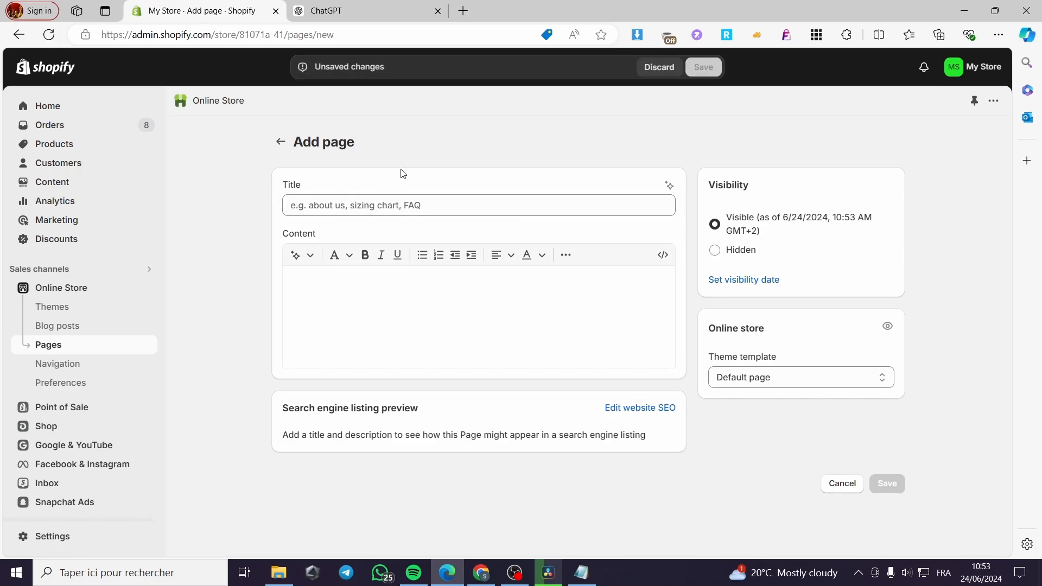
{"action": "left_click", "coordinate": [322, 207]}
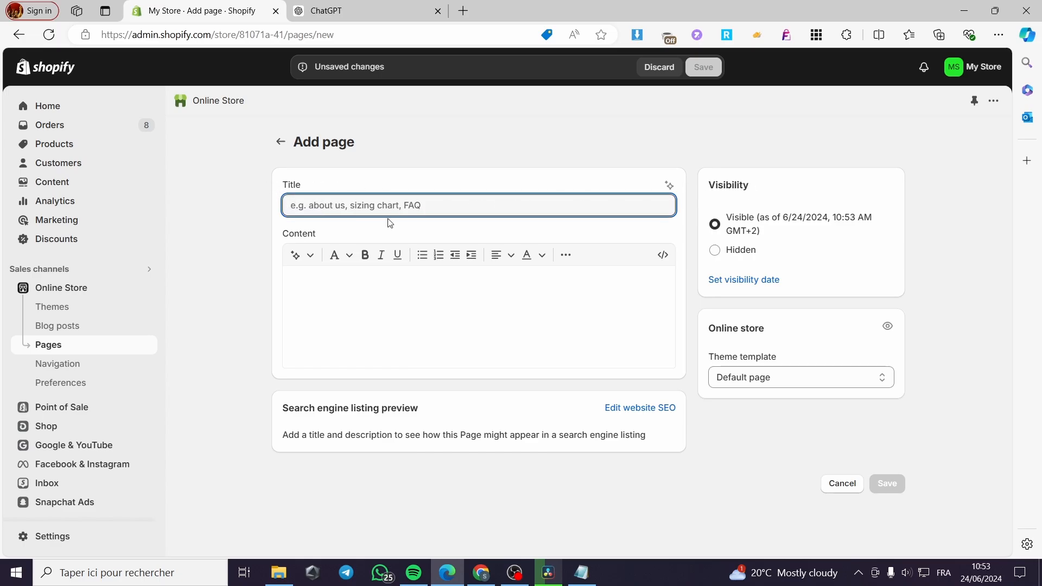
{"action": "type", "text": "About Us Page"}
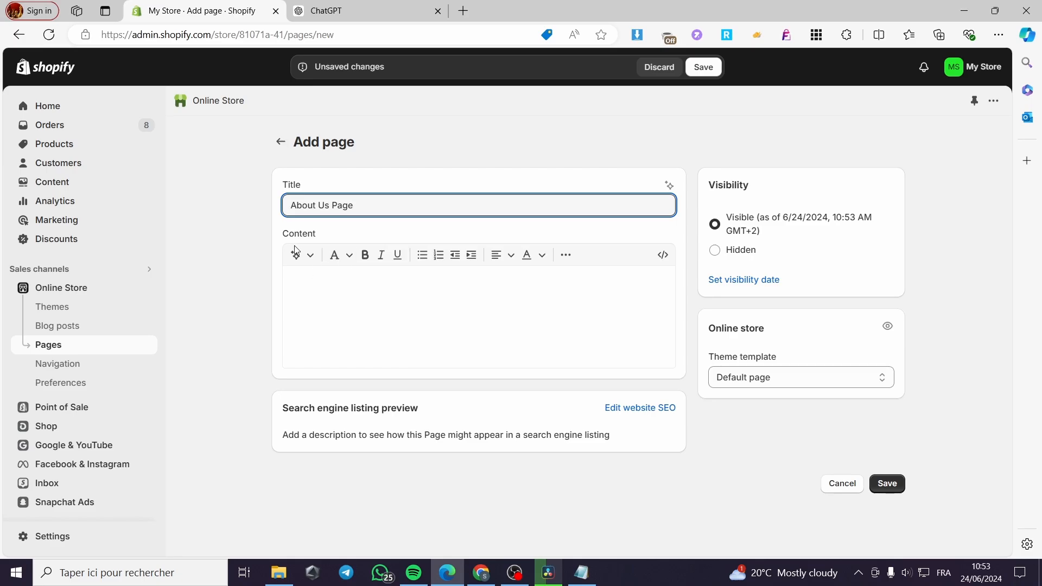
{"action": "left_click", "coordinate": [380, 309]}
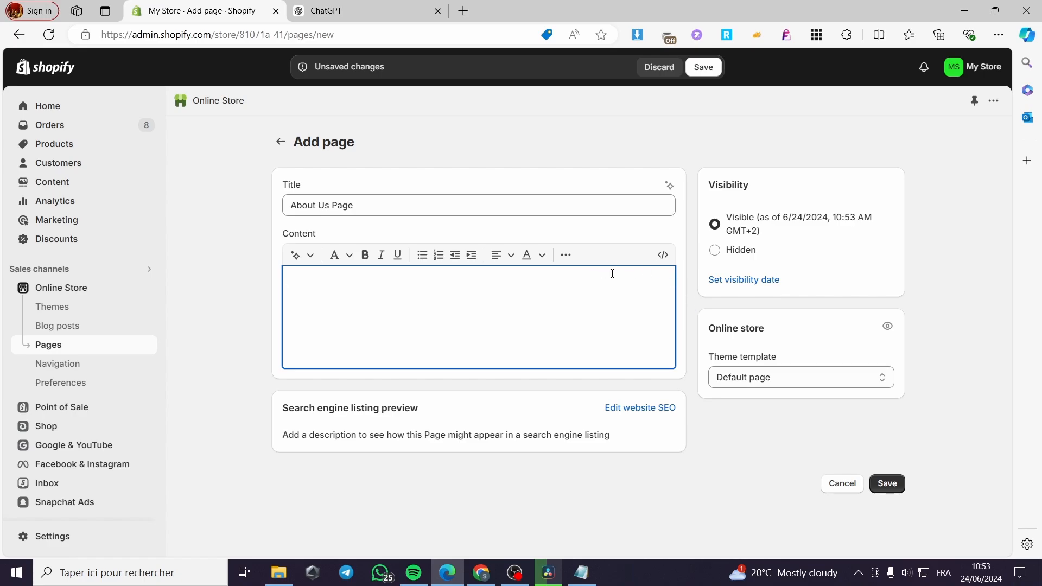
{"action": "left_click", "coordinate": [889, 484]}
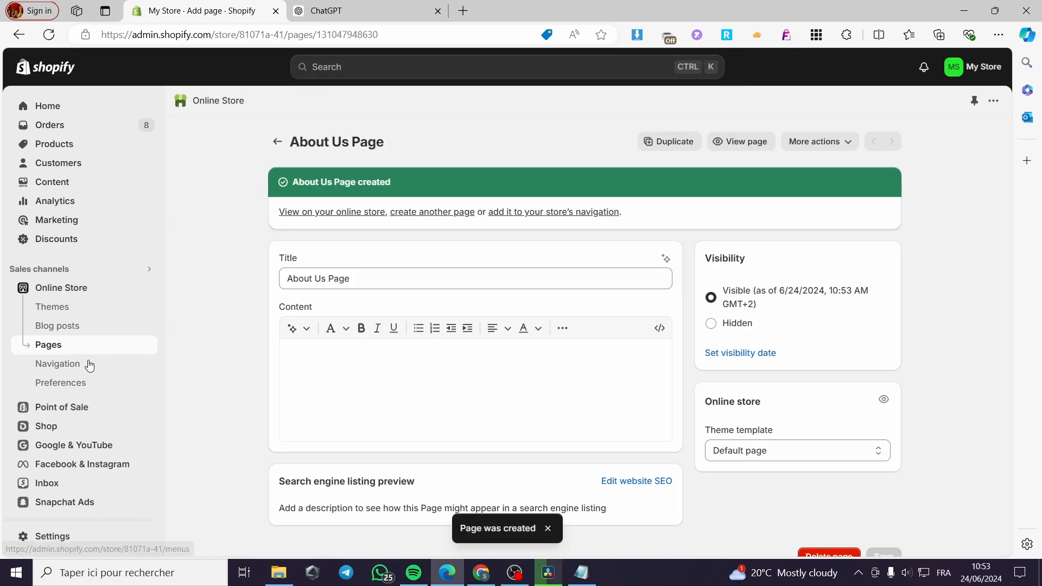
- Return to the page list and preview the About Us Page on the live store, closing the preview when done
{"action": "left_click", "coordinate": [278, 143]}
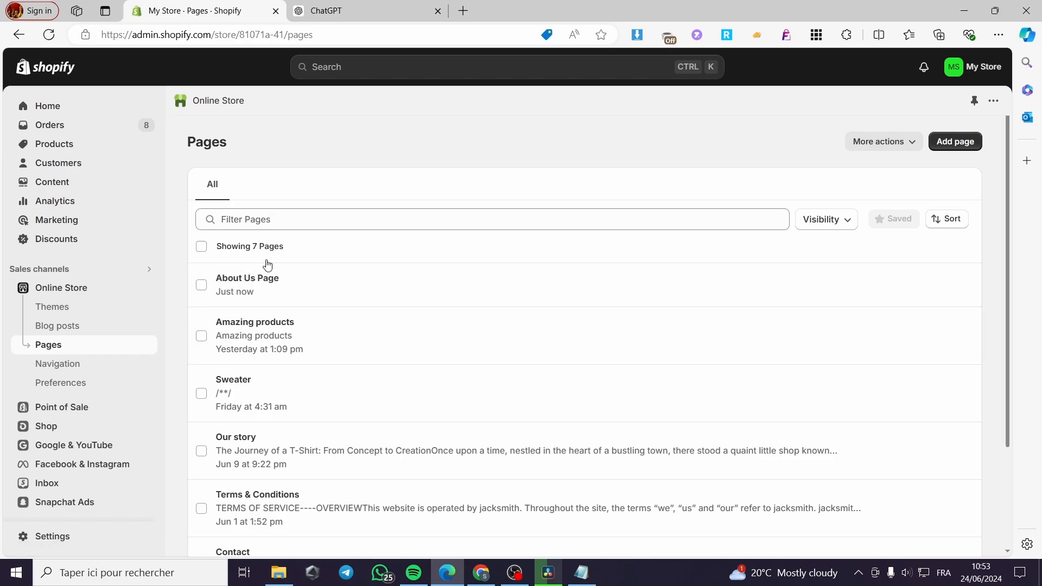
{"action": "scroll", "coordinate": [446, 302], "scroll_direction": "down", "scroll_amount": 1}
{"action": "scroll", "coordinate": [447, 302], "scroll_direction": "up", "scroll_amount": 1}
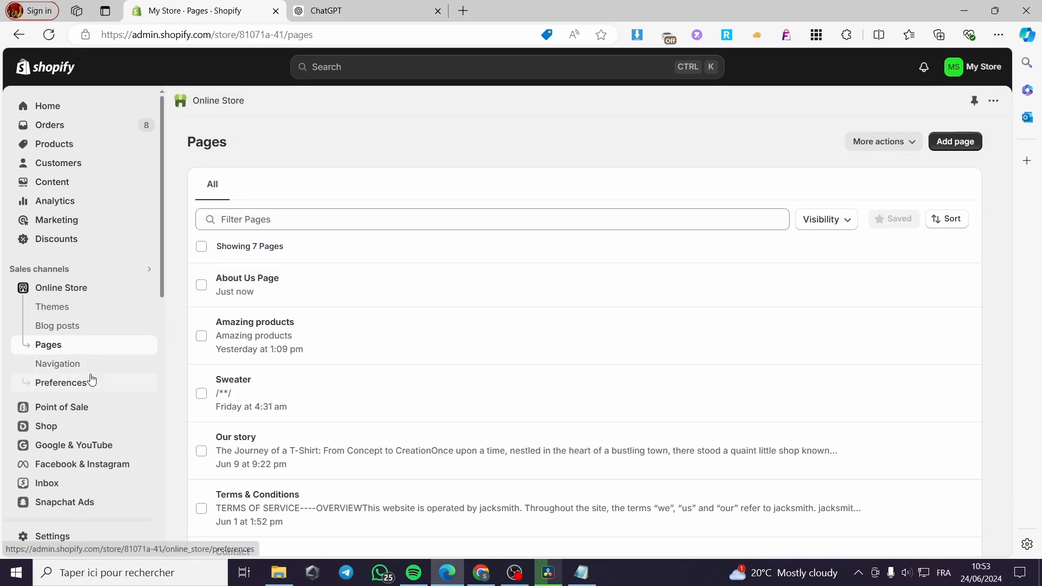
{"action": "left_click", "coordinate": [939, 283]}
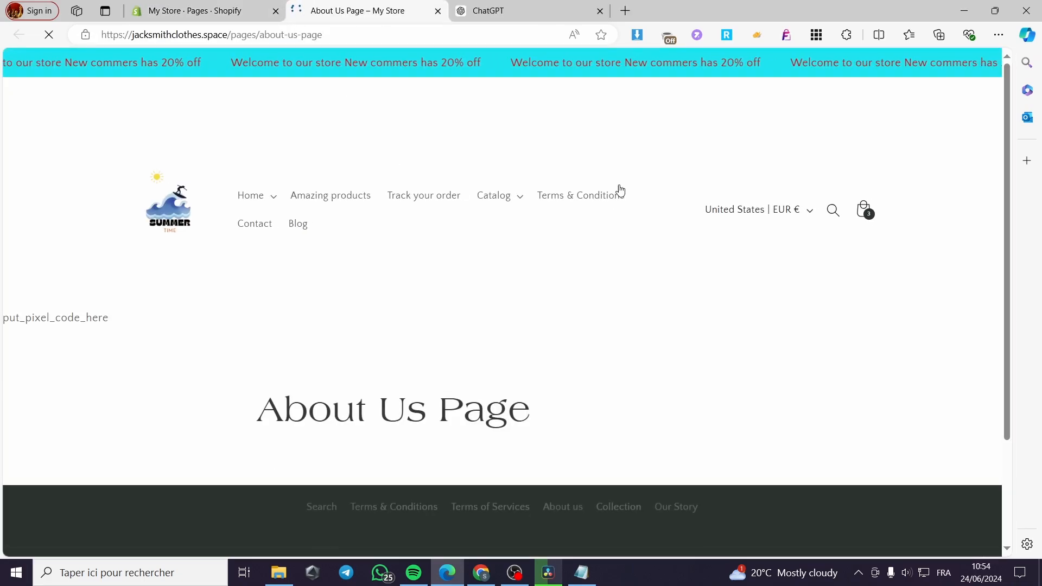
{"action": "left_click", "coordinate": [438, 11]}
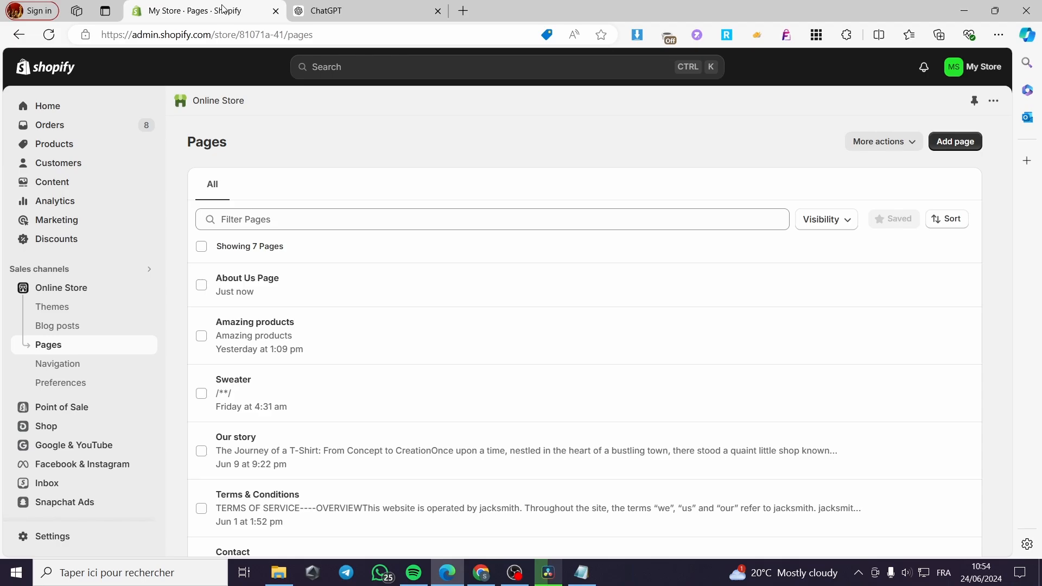
- Delete the "About us" item nested under Home in the store's Main menu
{"action": "left_click", "coordinate": [71, 371]}
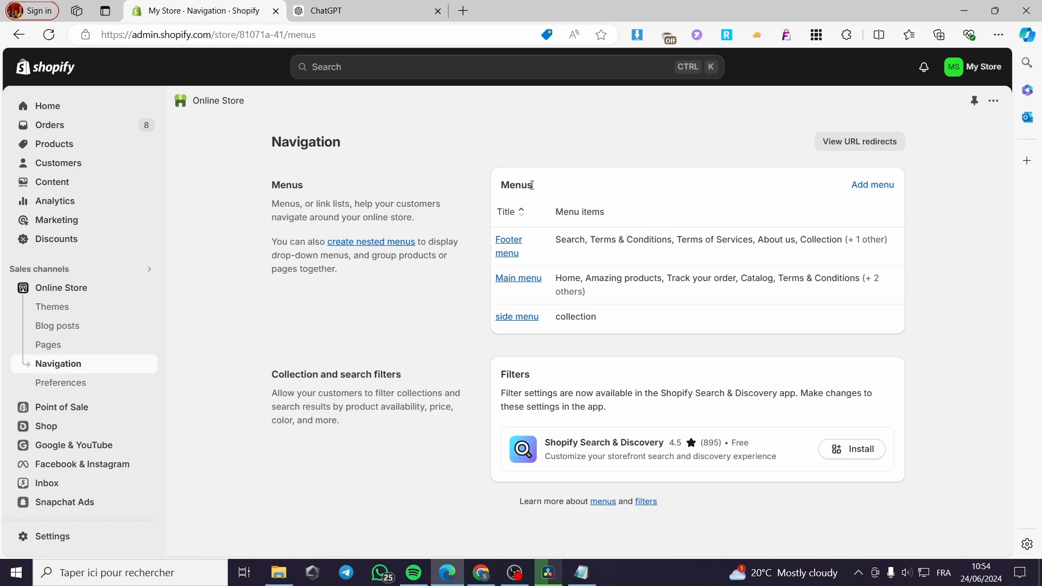
{"action": "left_click", "coordinate": [519, 278]}
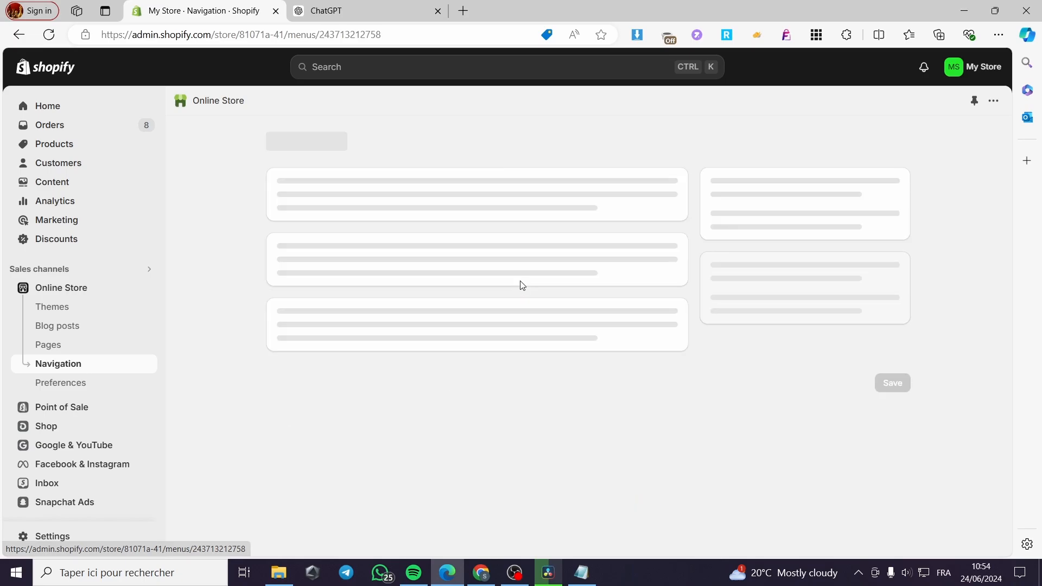
{"action": "scroll", "coordinate": [723, 330], "scroll_direction": "down", "scroll_amount": 2}
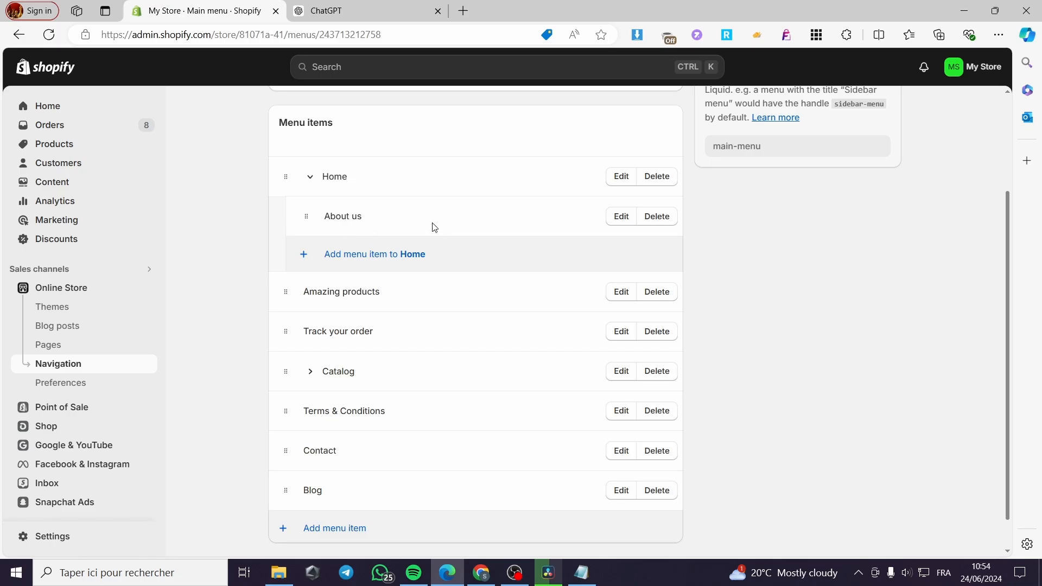
{"action": "left_click", "coordinate": [668, 219]}
{"action": "left_click", "coordinate": [729, 344]}
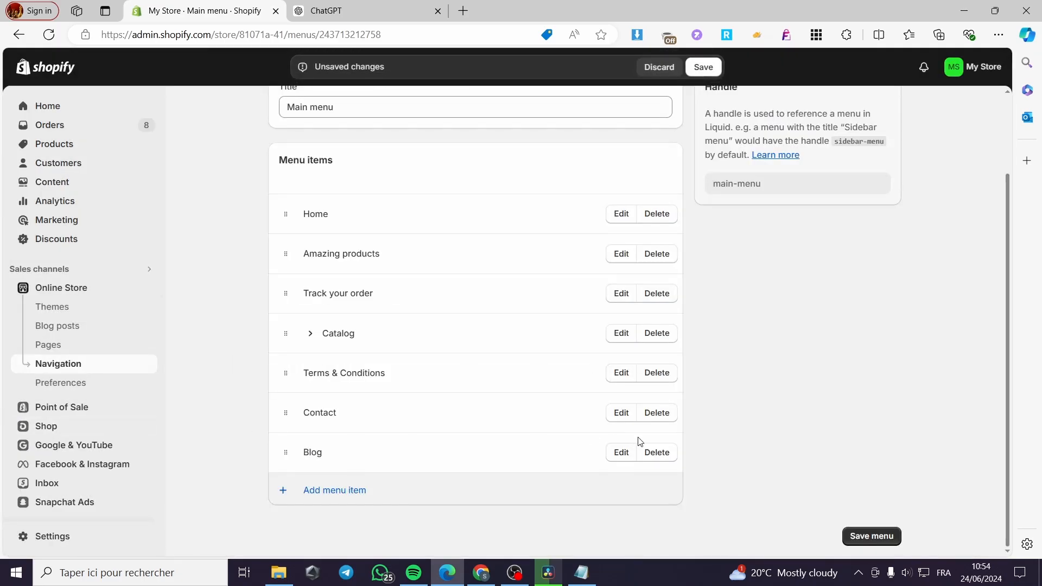
- Add an "About Us" item linked to About Us Page directly below Home in the Main menu, and save the menu
{"action": "scroll", "coordinate": [648, 433], "scroll_direction": "up", "scroll_amount": 2}
{"action": "scroll", "coordinate": [403, 522], "scroll_direction": "down", "scroll_amount": 2}
{"action": "left_click", "coordinate": [336, 492]}
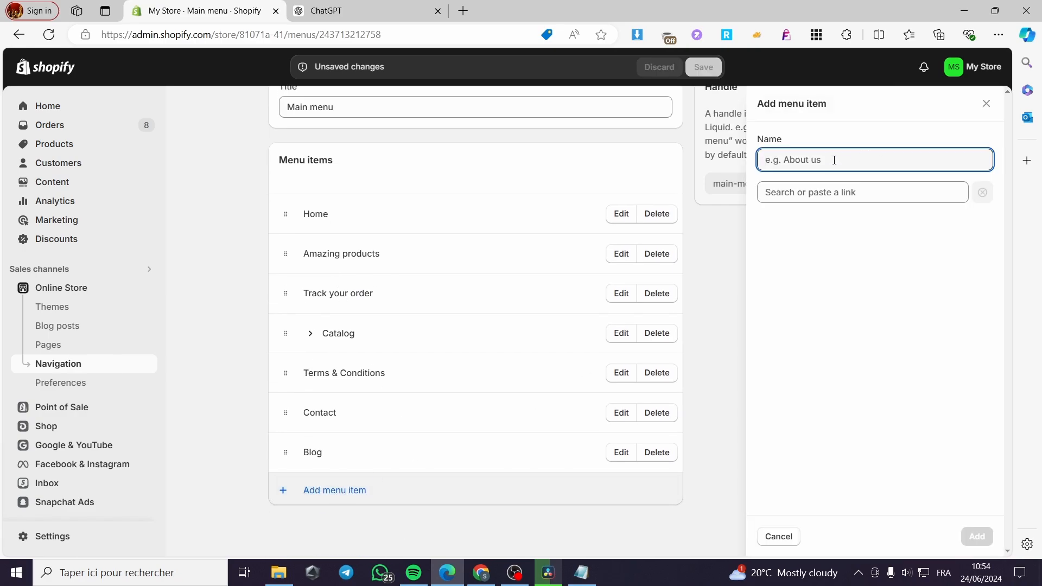
{"action": "type", "text": "About Us"}
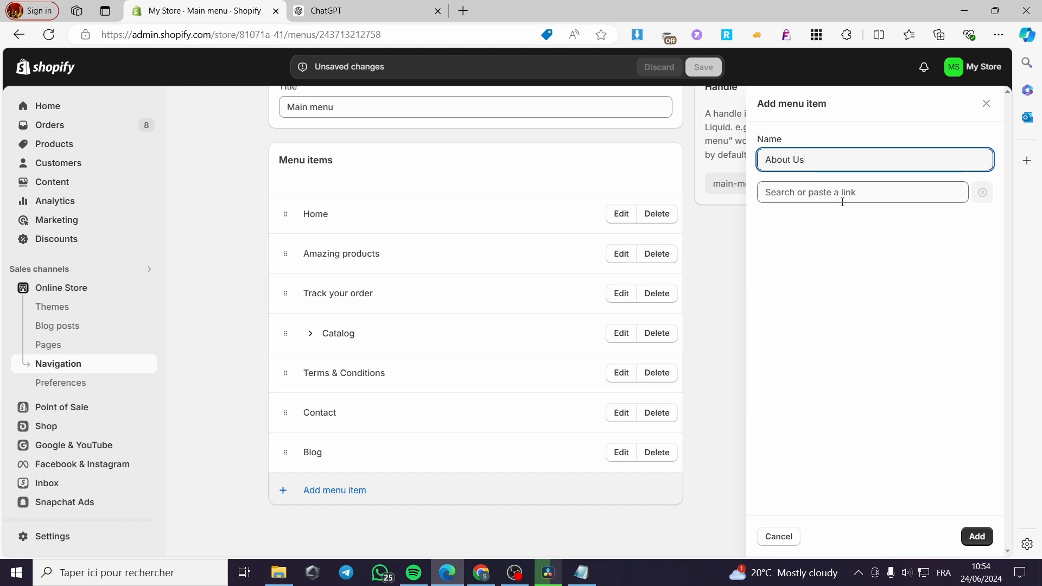
{"action": "left_click", "coordinate": [928, 195]}
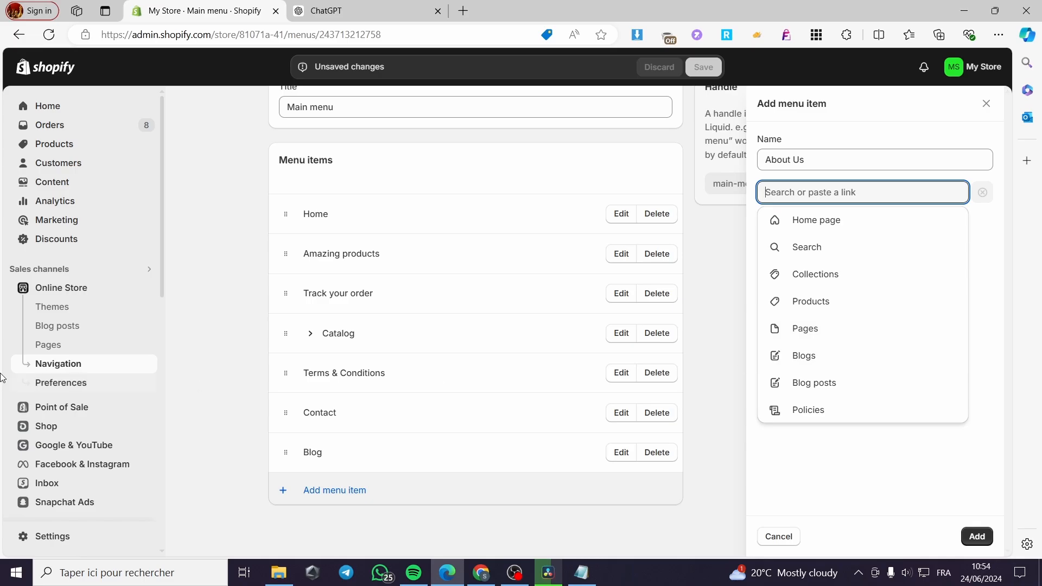
{"action": "left_click", "coordinate": [826, 329]}
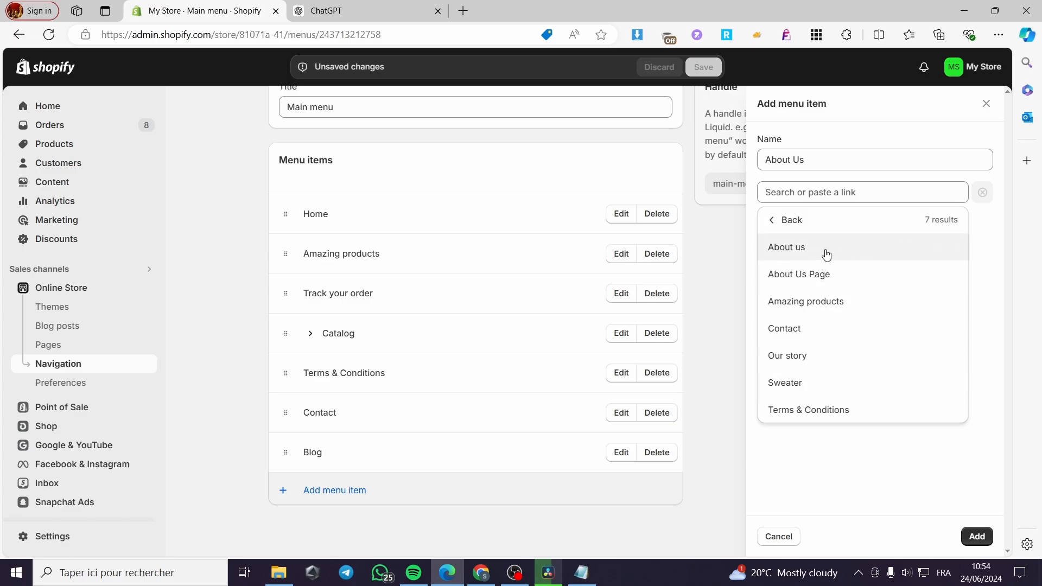
{"action": "left_click", "coordinate": [838, 281]}
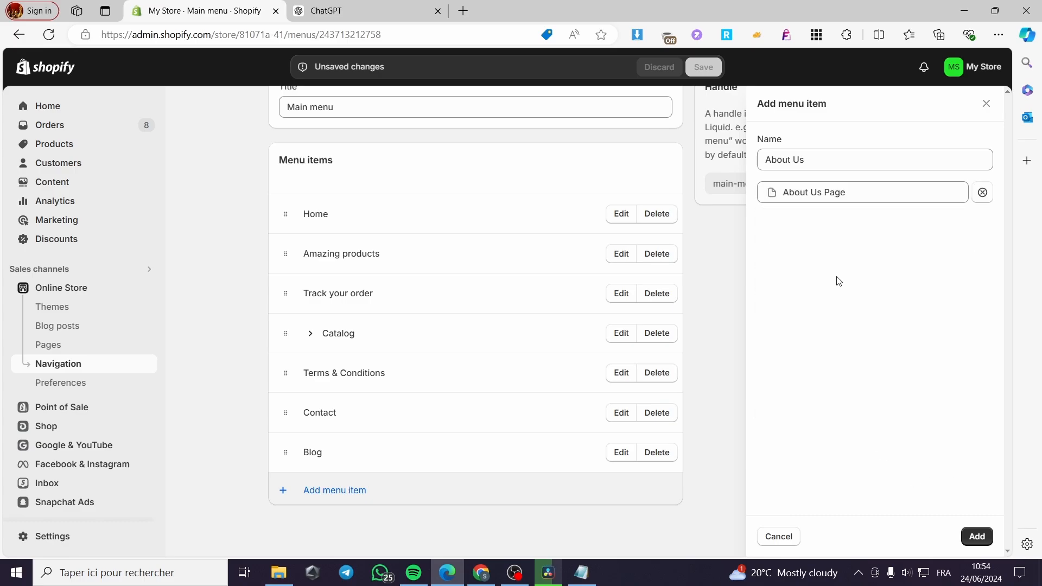
{"action": "left_click", "coordinate": [976, 536]}
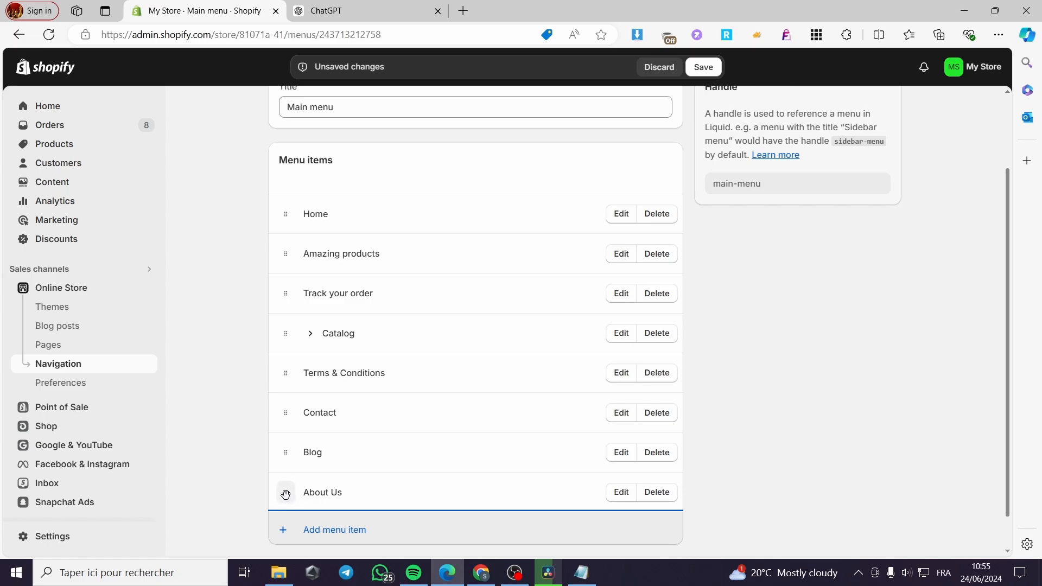
{"action": "left_click_drag", "start_coordinate": [285, 494], "coordinate": [291, 273]}
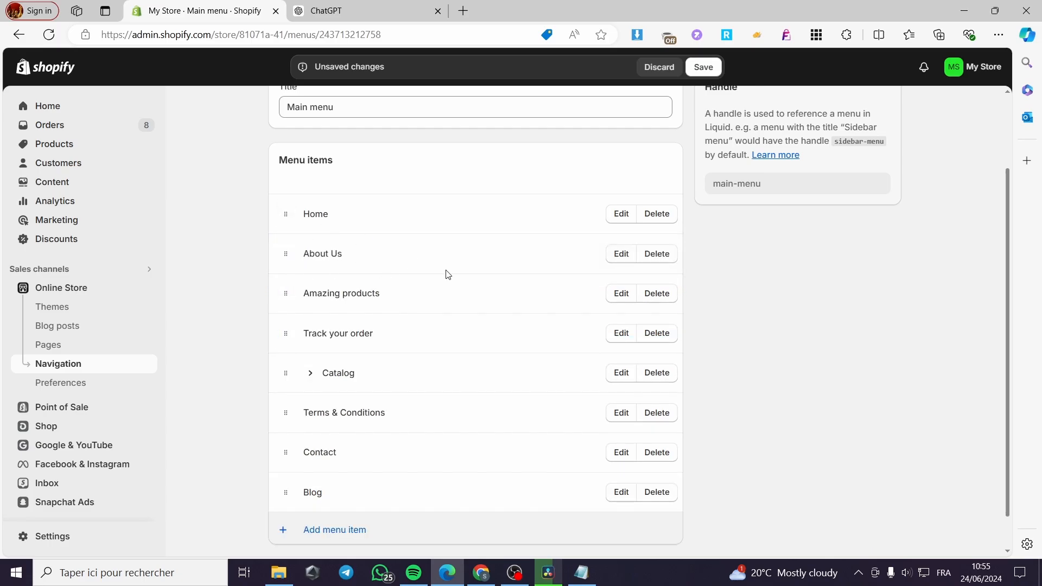
{"action": "left_click", "coordinate": [703, 66]}
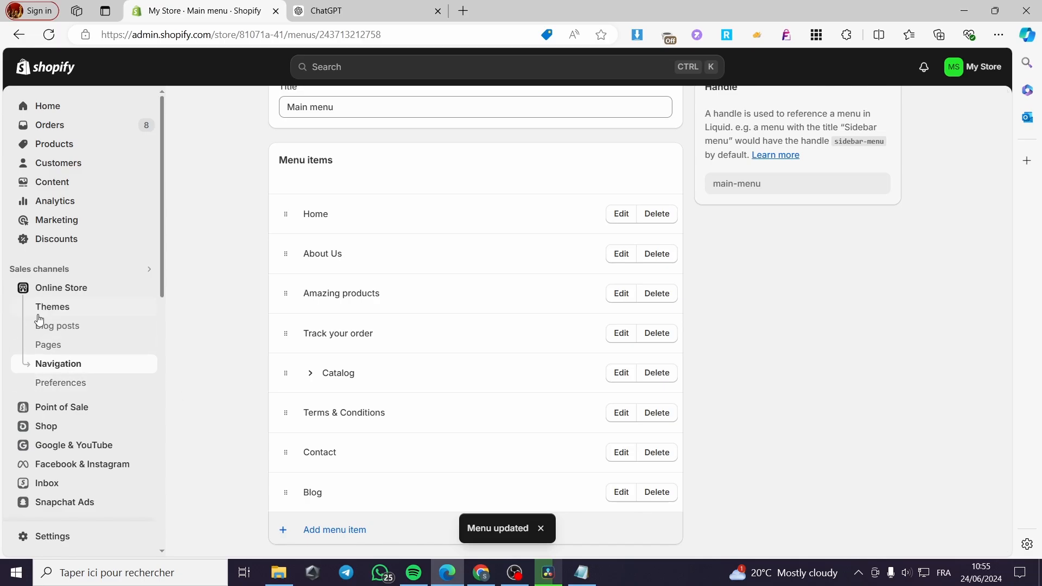
- View the live online store and follow the About Us link in its header menu
{"action": "left_click", "coordinate": [64, 305]}
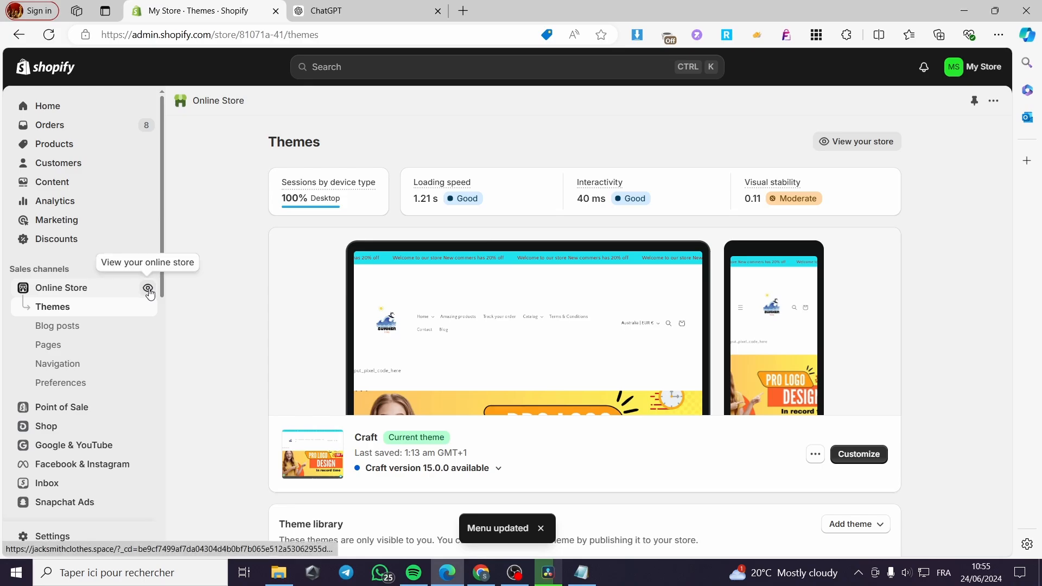
{"action": "left_click", "coordinate": [148, 288]}
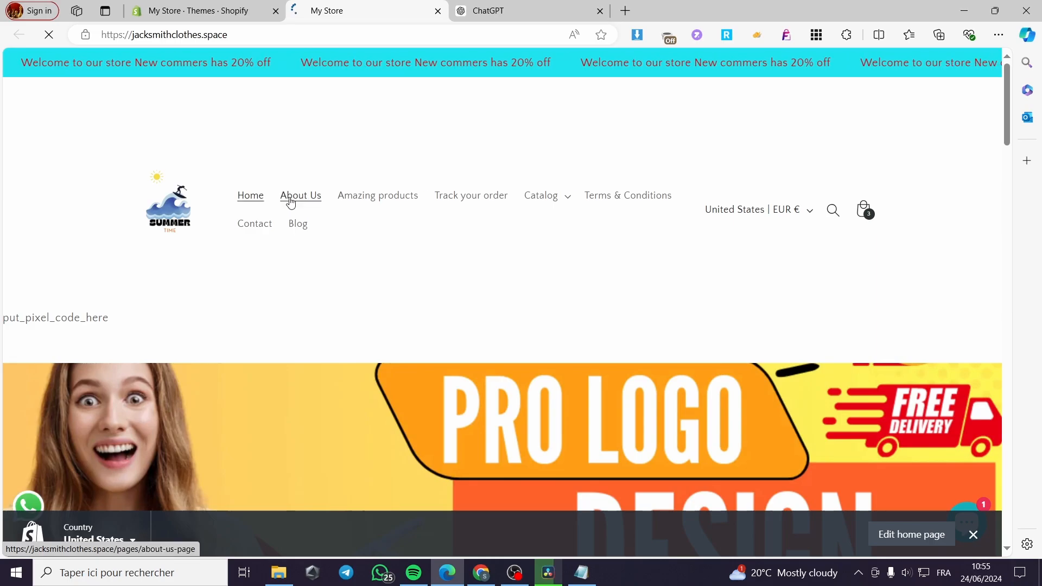
{"action": "left_click", "coordinate": [291, 199]}
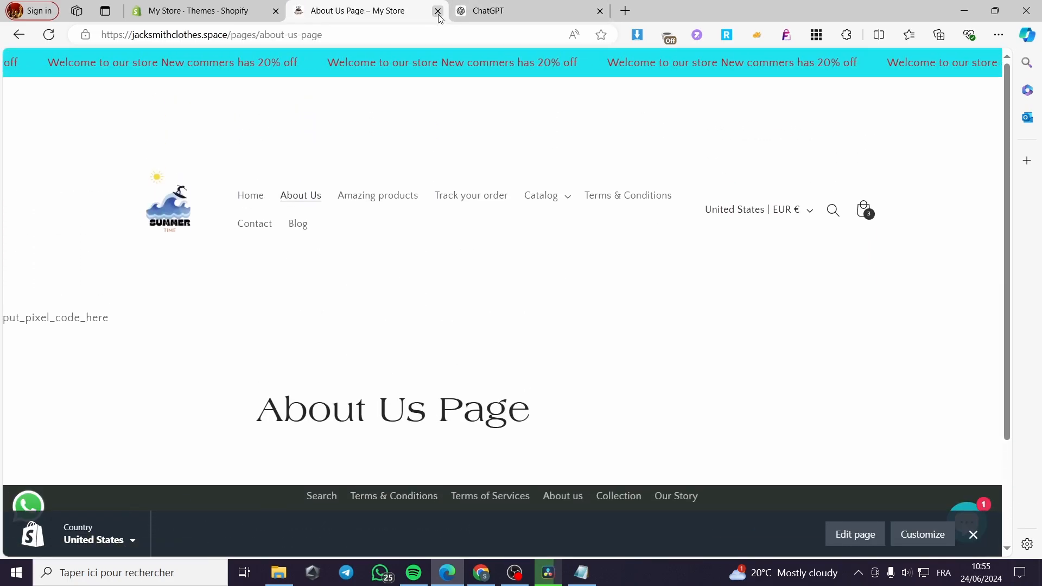
- Return to the store admin, open the Craft theme for customization, and bring up the About Us page in its preview
{"action": "left_click", "coordinate": [198, 11]}
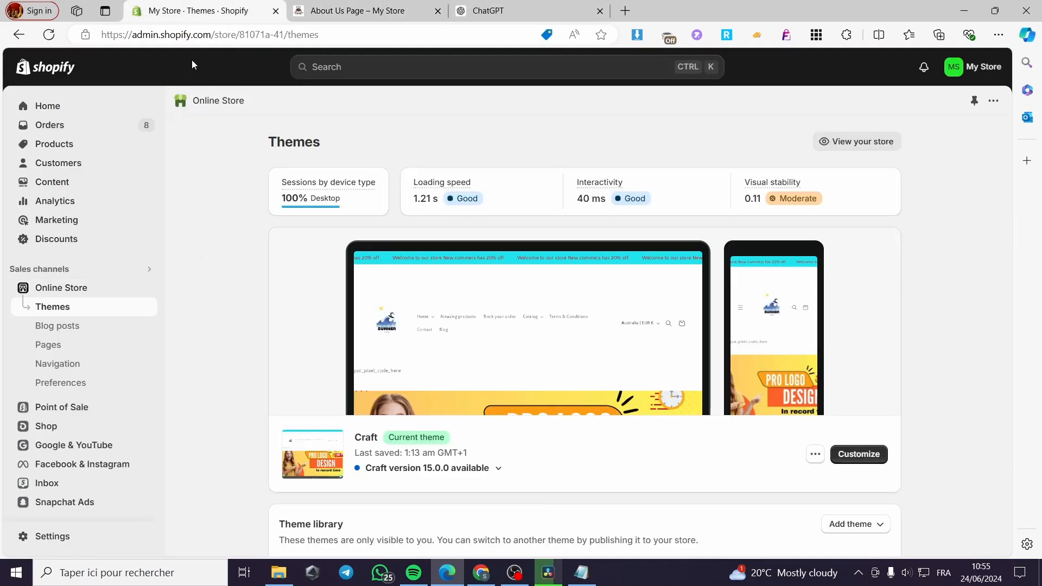
{"action": "left_click", "coordinate": [852, 458]}
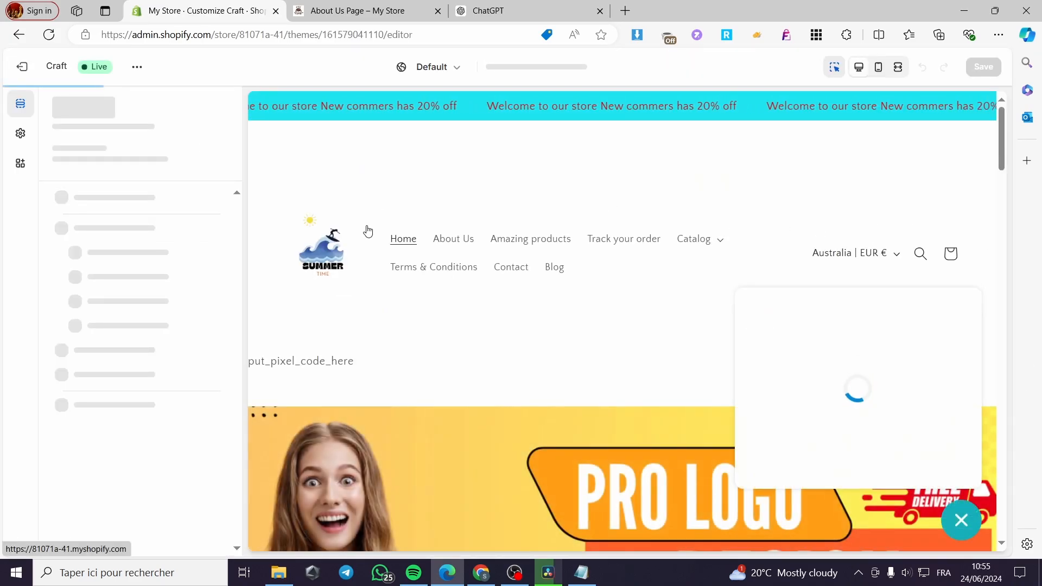
{"action": "left_click", "coordinate": [970, 521]}
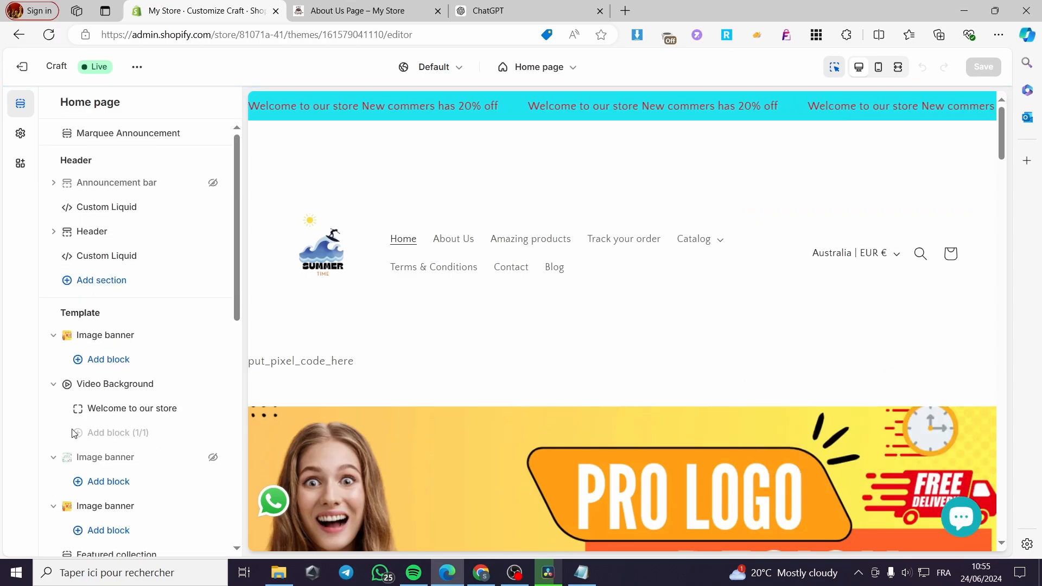
{"action": "left_click", "coordinate": [454, 246]}
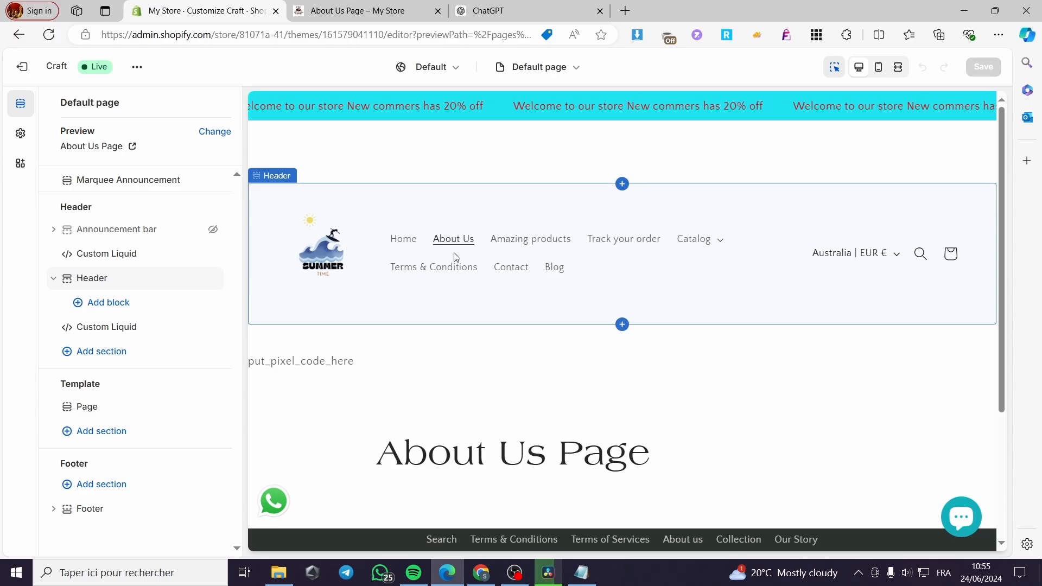
{"action": "left_click", "coordinate": [572, 68]}
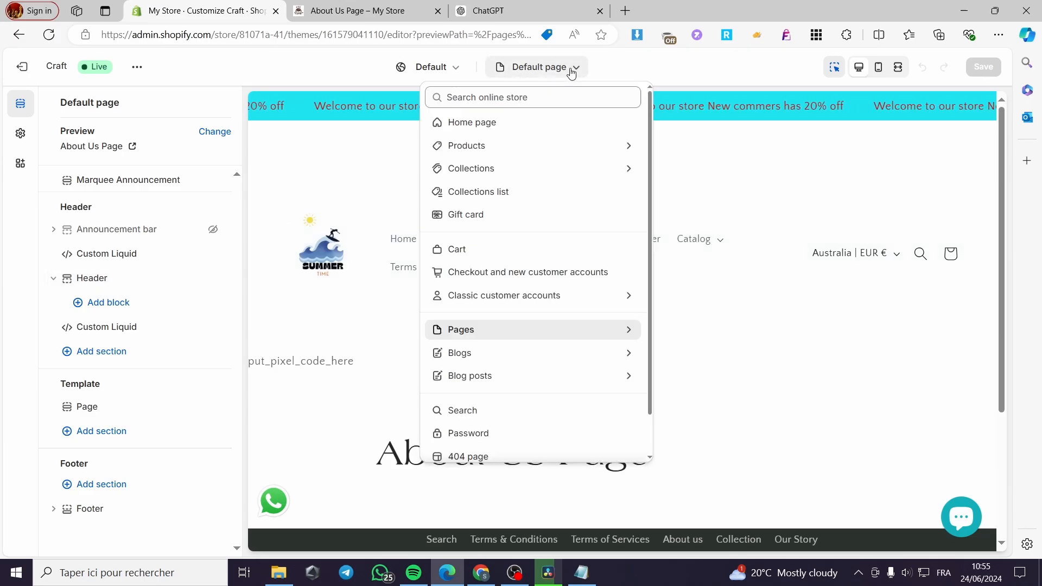
{"action": "left_click", "coordinate": [530, 330]}
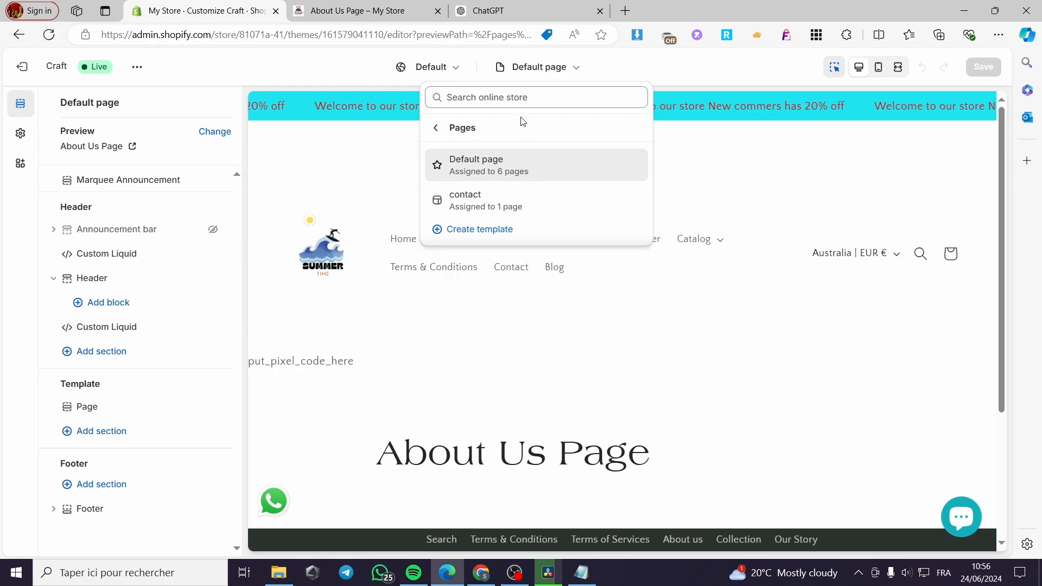
{"action": "left_click", "coordinate": [463, 234]}
{"action": "left_click", "coordinate": [416, 297]}
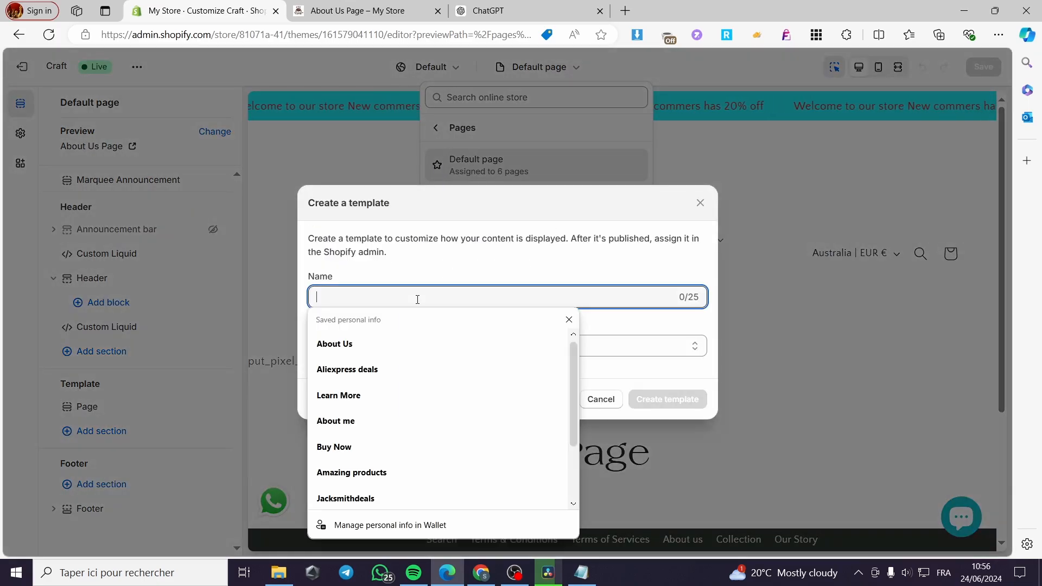
{"action": "left_click", "coordinate": [394, 344]}
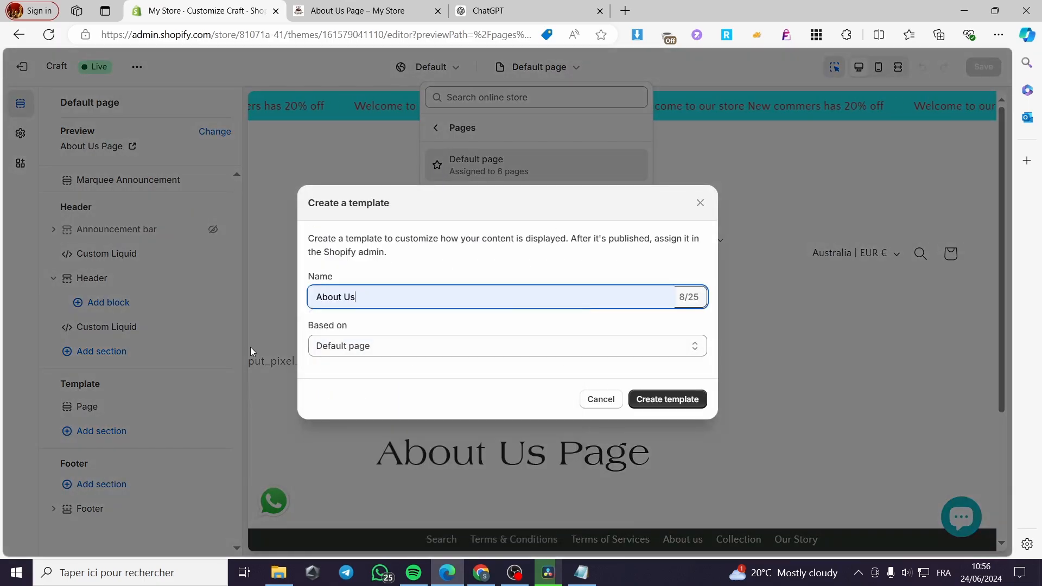
{"action": "left_click", "coordinate": [425, 347]}
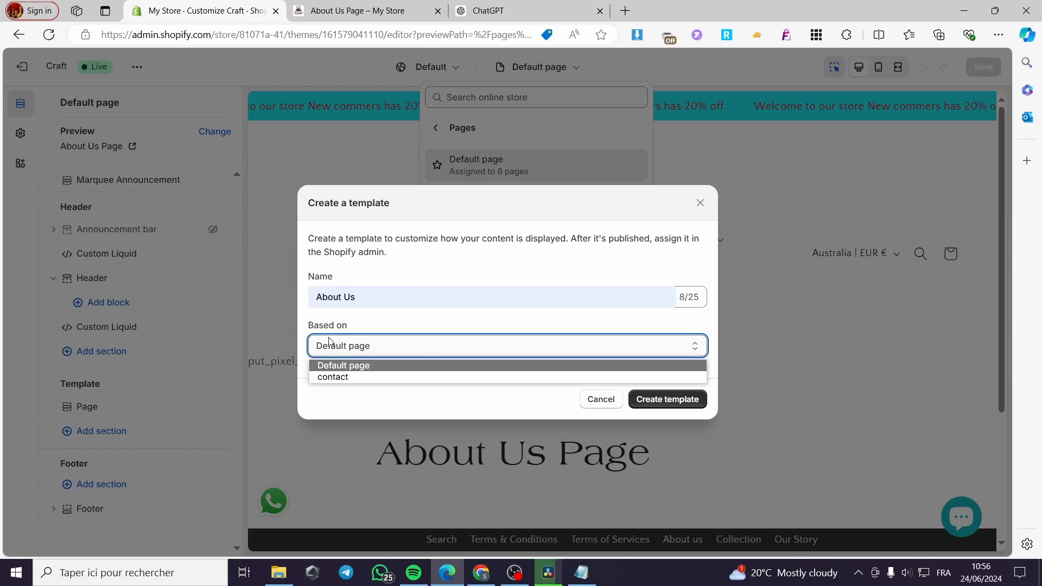
{"action": "left_click", "coordinate": [388, 316]}
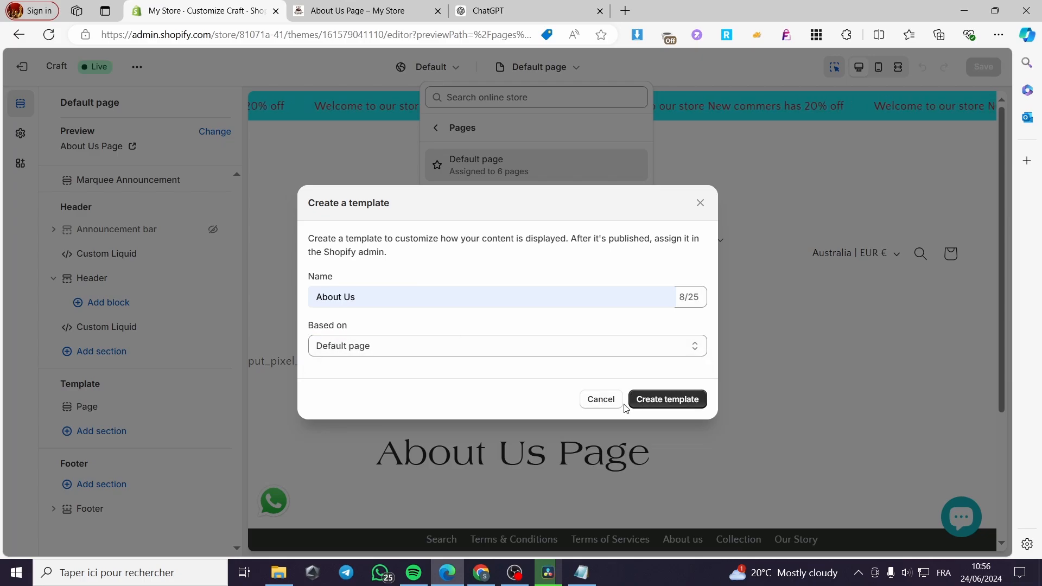
{"action": "left_click", "coordinate": [600, 399]}
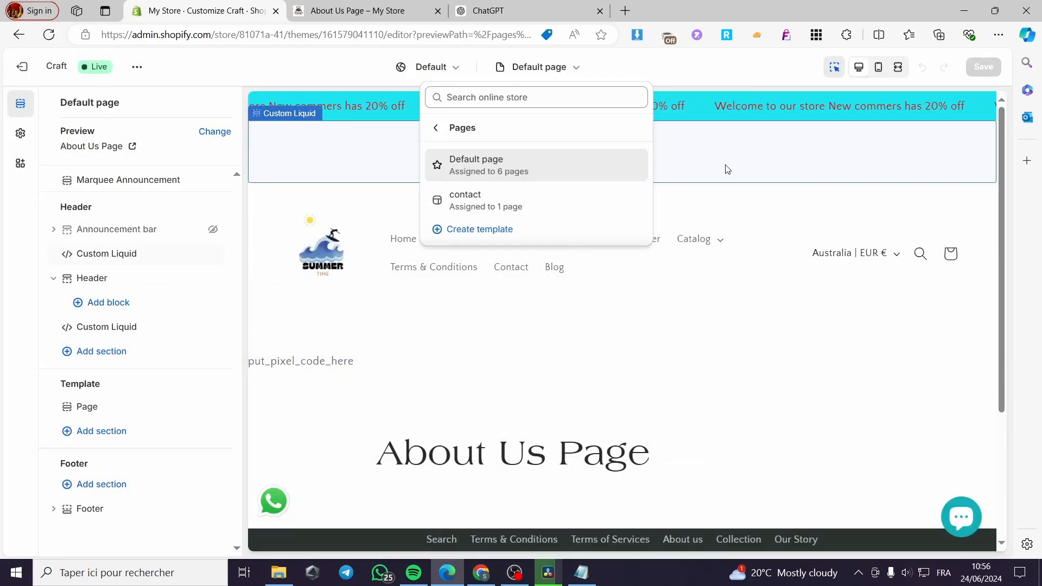
{"action": "left_click", "coordinate": [767, 195]}
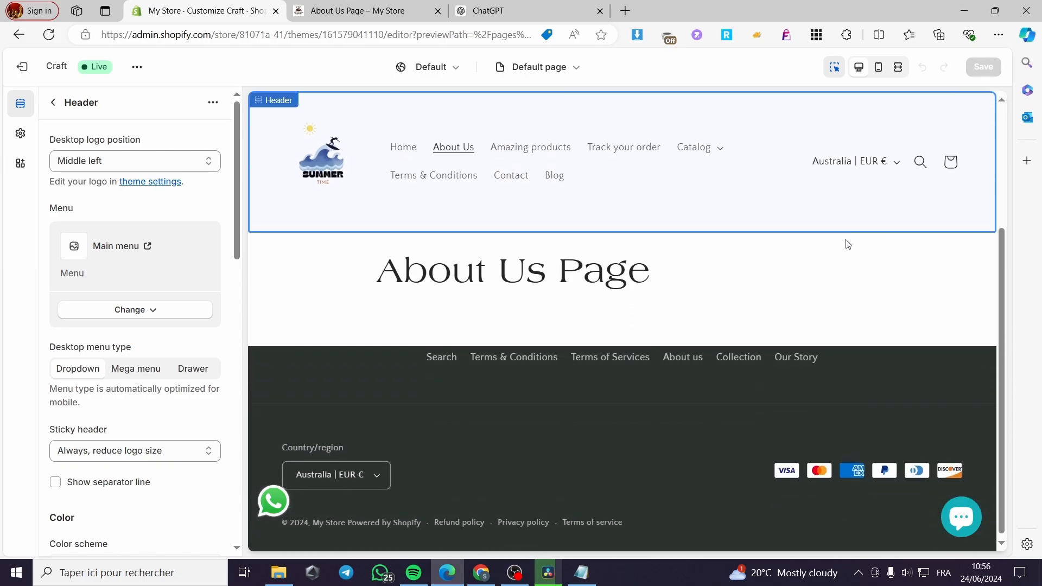
{"action": "left_click", "coordinate": [52, 103]}
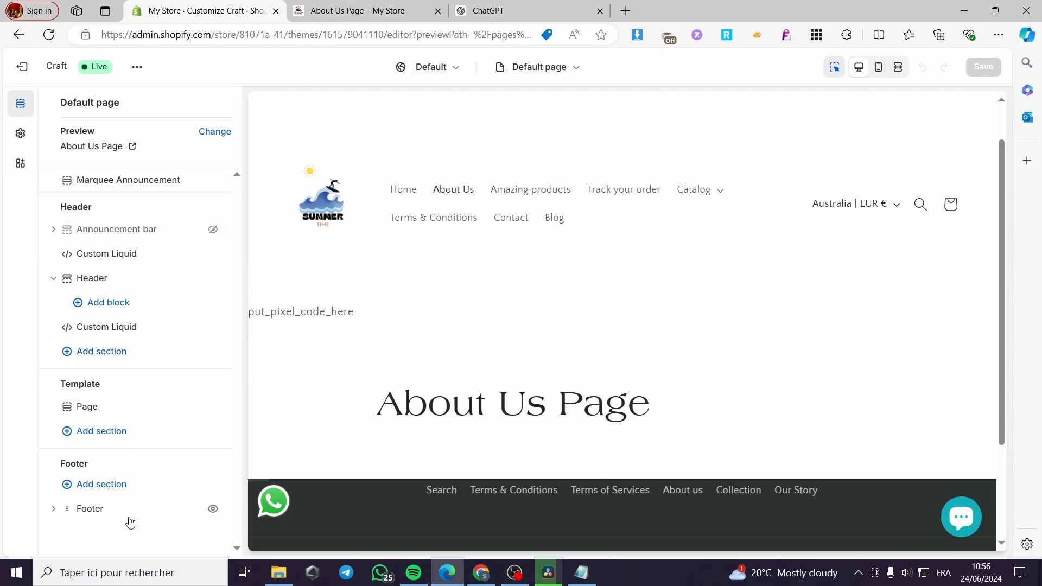
{"action": "scroll", "coordinate": [530, 446], "scroll_direction": "down", "scroll_amount": 1}
{"action": "scroll", "coordinate": [353, 360], "scroll_direction": "up", "scroll_amount": 3}
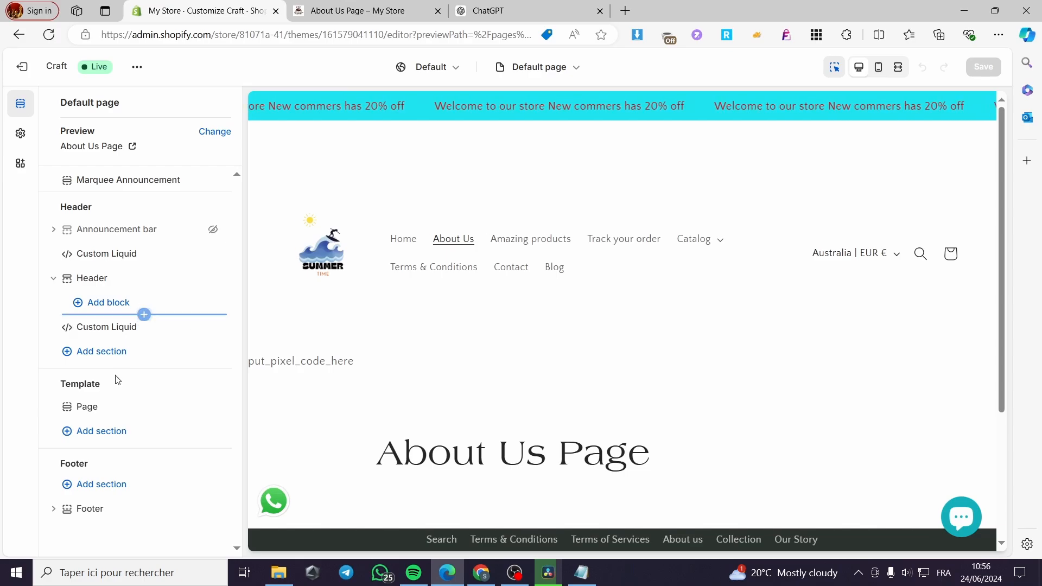
{"action": "right_click", "coordinate": [95, 436]}
{"action": "left_click", "coordinate": [41, 405]}
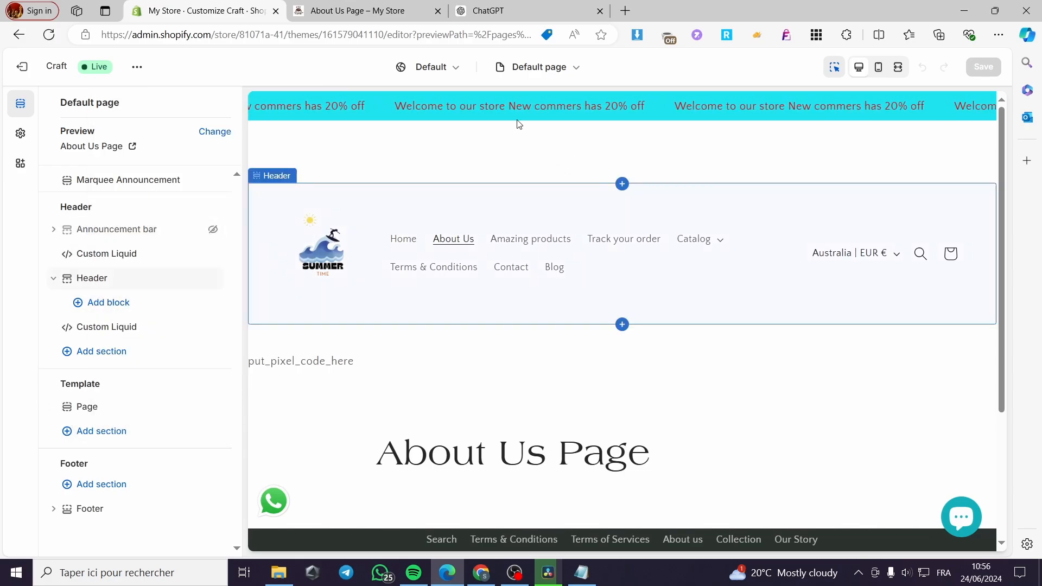
- Remove both Custom Liquid sections from the Header group of the page layout
{"action": "left_click", "coordinate": [127, 260]}
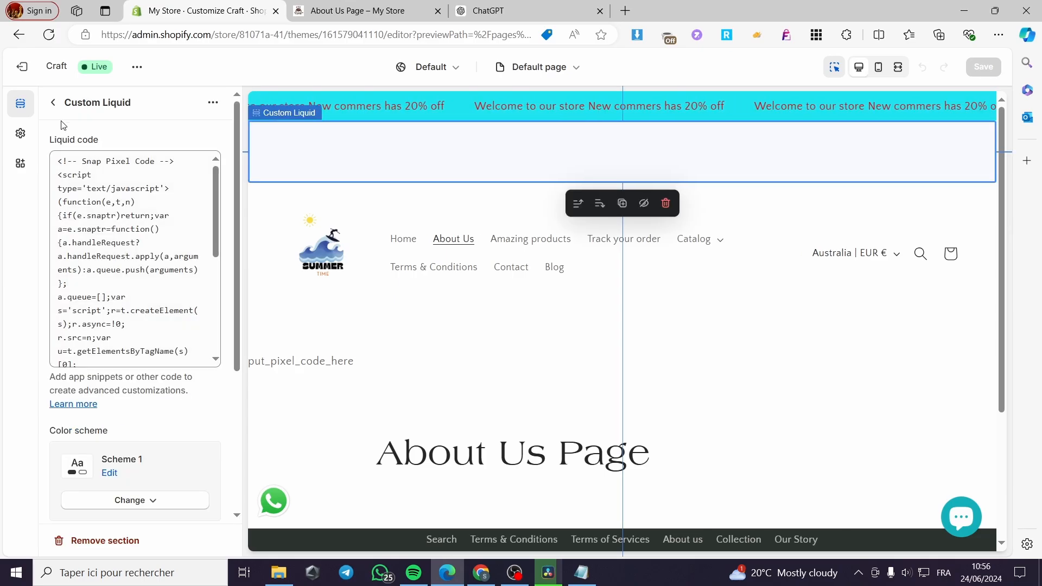
{"action": "left_click", "coordinate": [53, 102]}
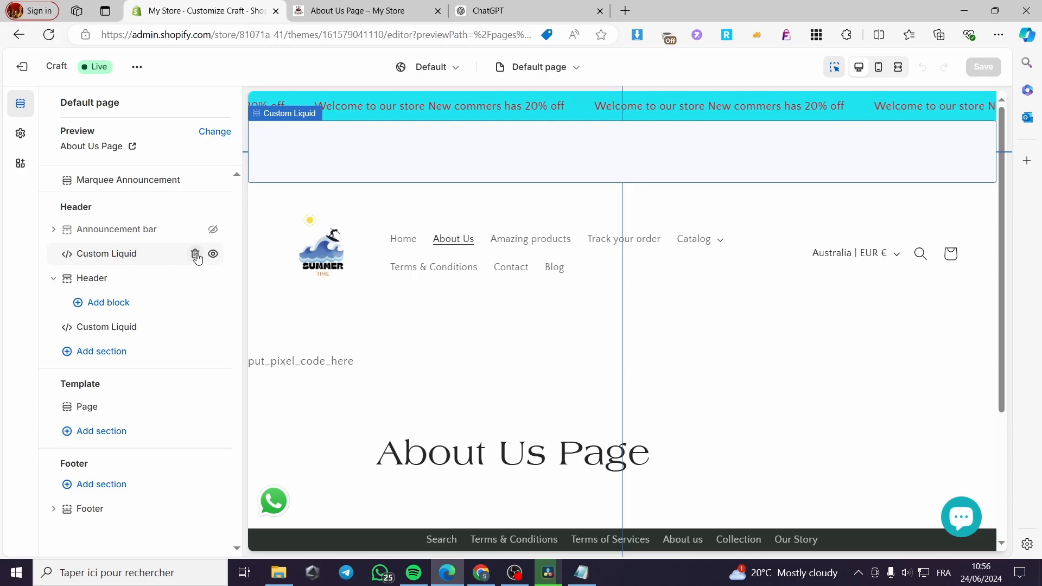
{"action": "left_click", "coordinate": [194, 253]}
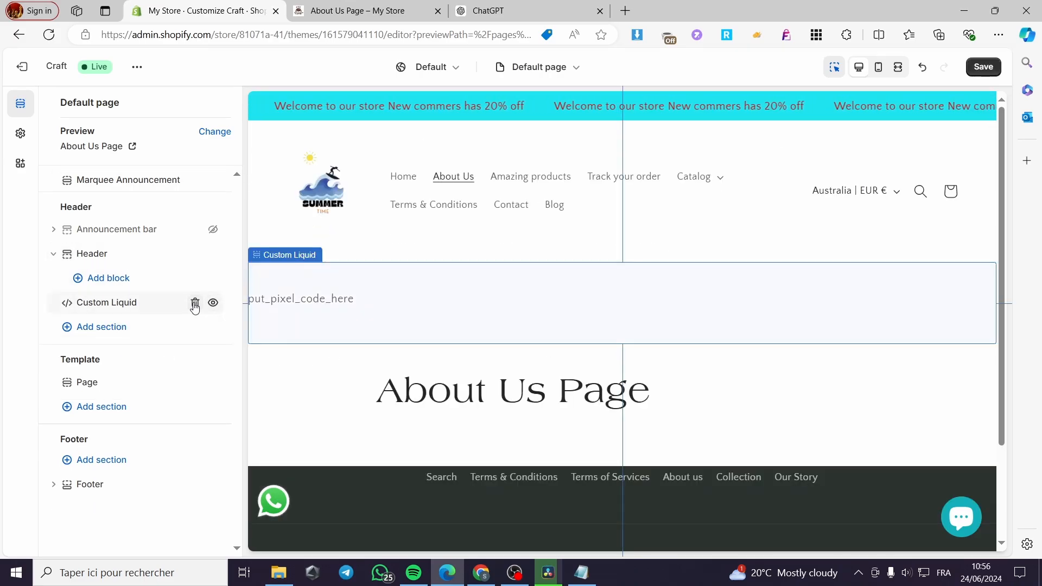
{"action": "left_click", "coordinate": [195, 303]}
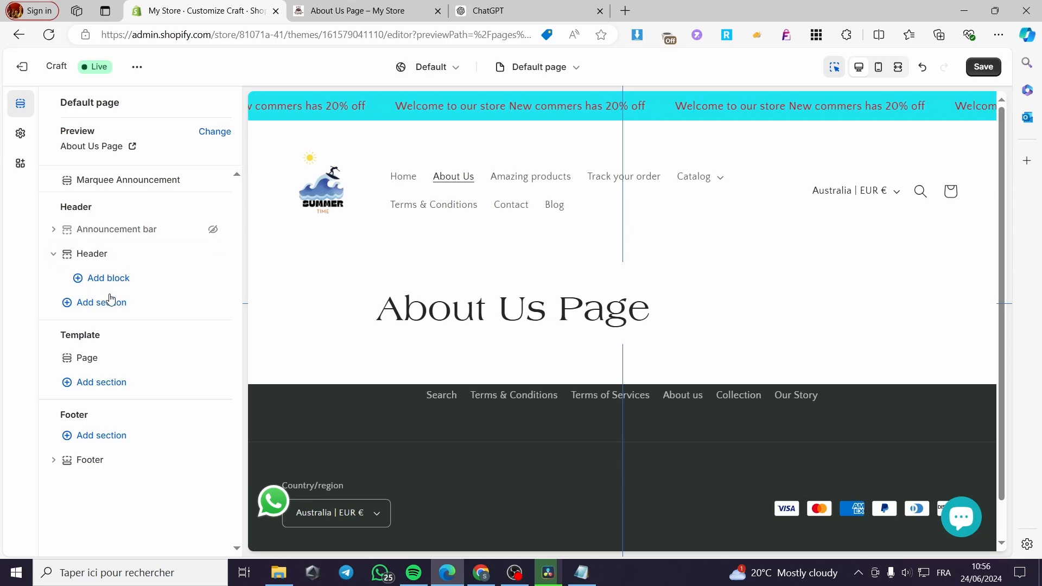
- Add an "Image with text" section to the Template area, below the Page section
{"action": "left_click", "coordinate": [140, 308]}
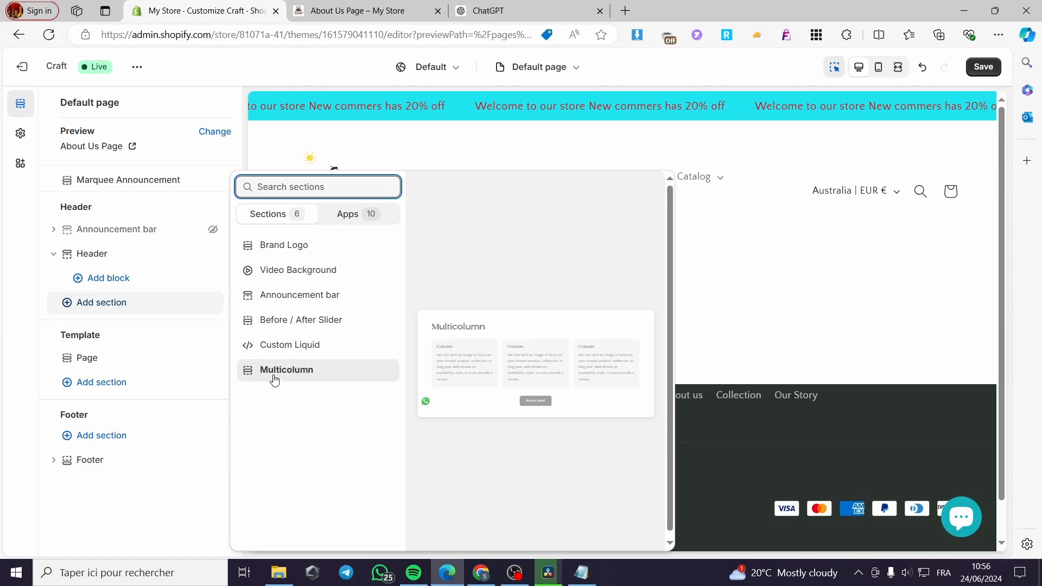
{"action": "left_click", "coordinate": [17, 296]}
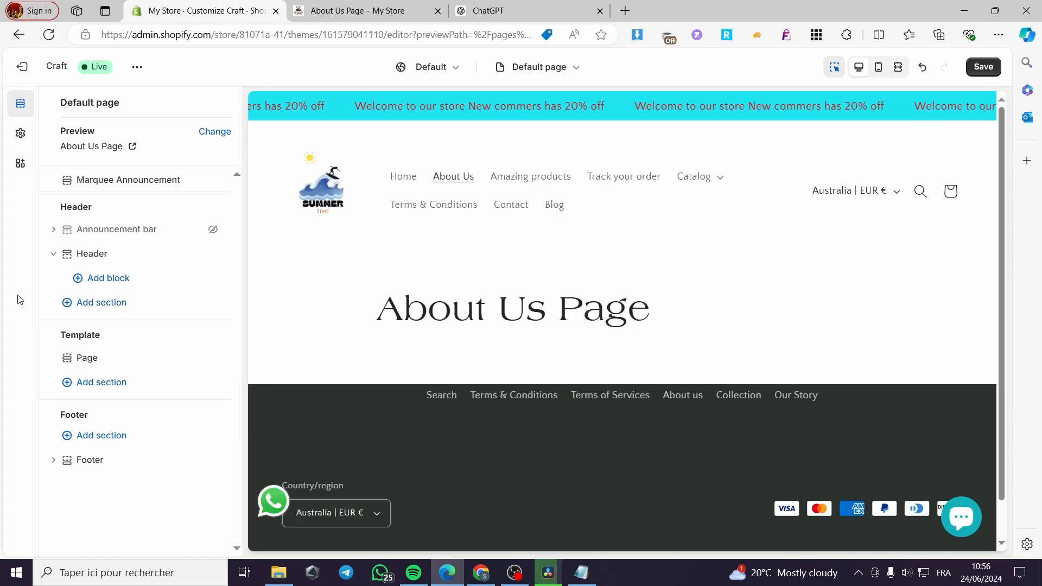
{"action": "left_click", "coordinate": [107, 383]}
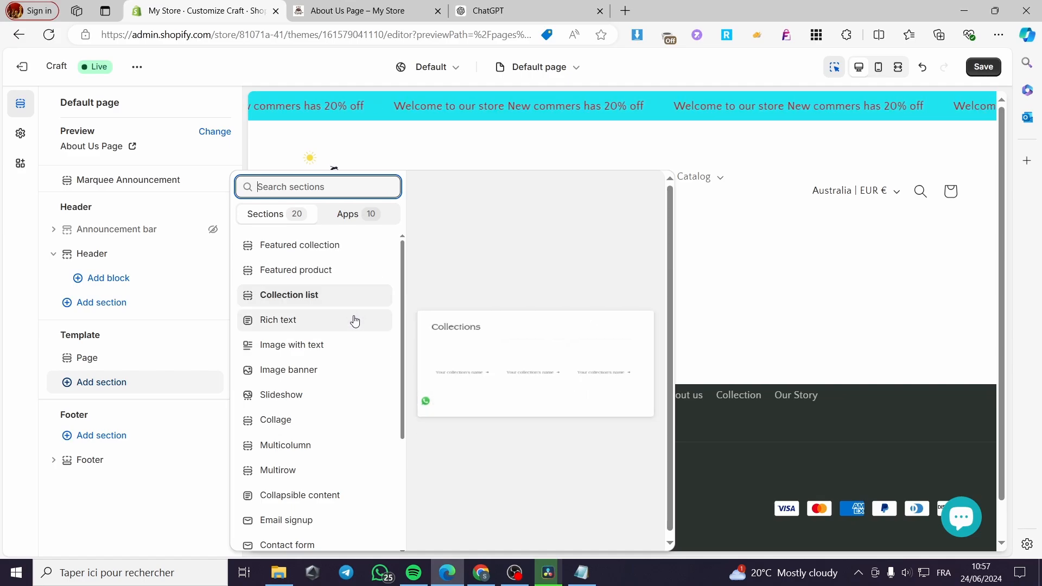
{"action": "left_click", "coordinate": [348, 352]}
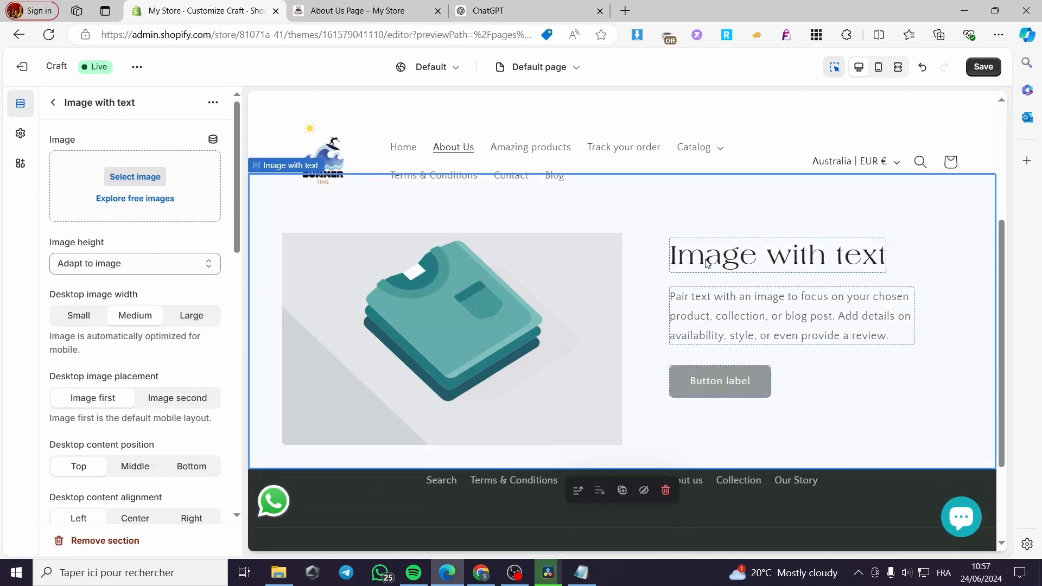
- Replace the heading of the Image with text section with "Welcome to our page"
{"action": "left_click", "coordinate": [778, 263]}
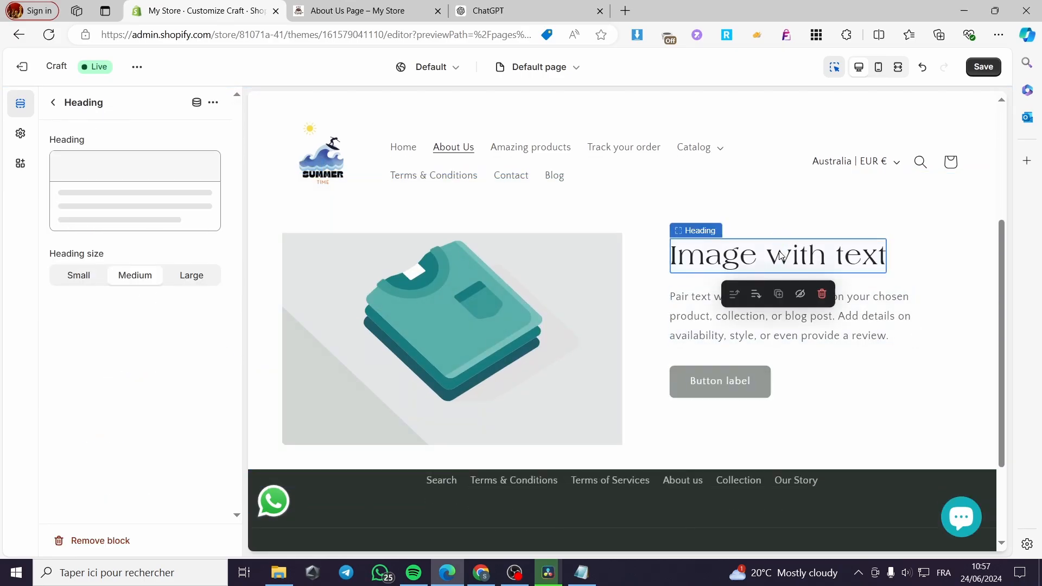
{"action": "key", "text": "ctrl+a"}
{"action": "left_click", "coordinate": [848, 263]}
{"action": "double_click", "coordinate": [874, 263]}
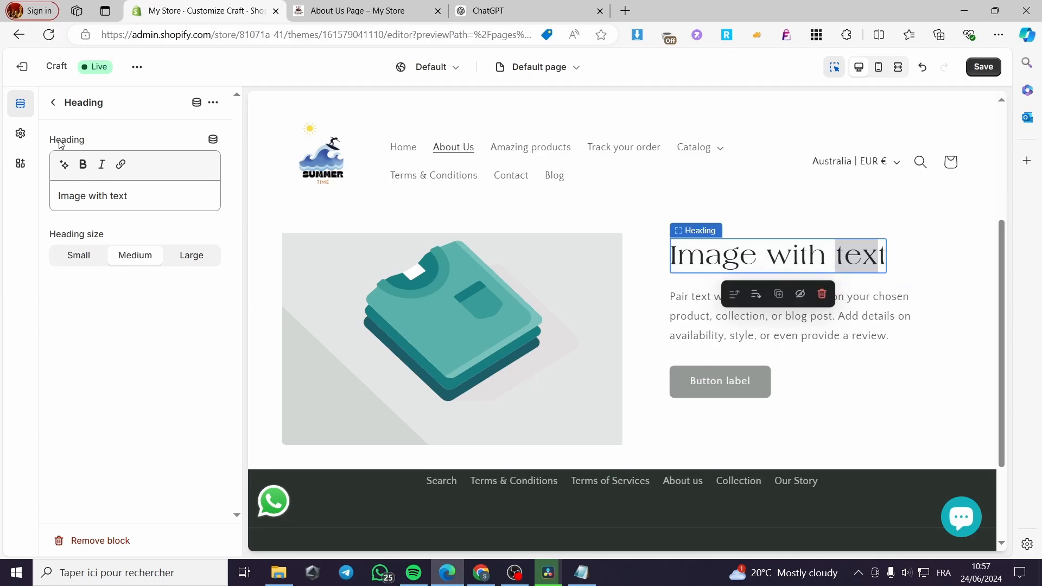
{"action": "left_click_drag", "start_coordinate": [141, 199], "coordinate": [51, 192]}
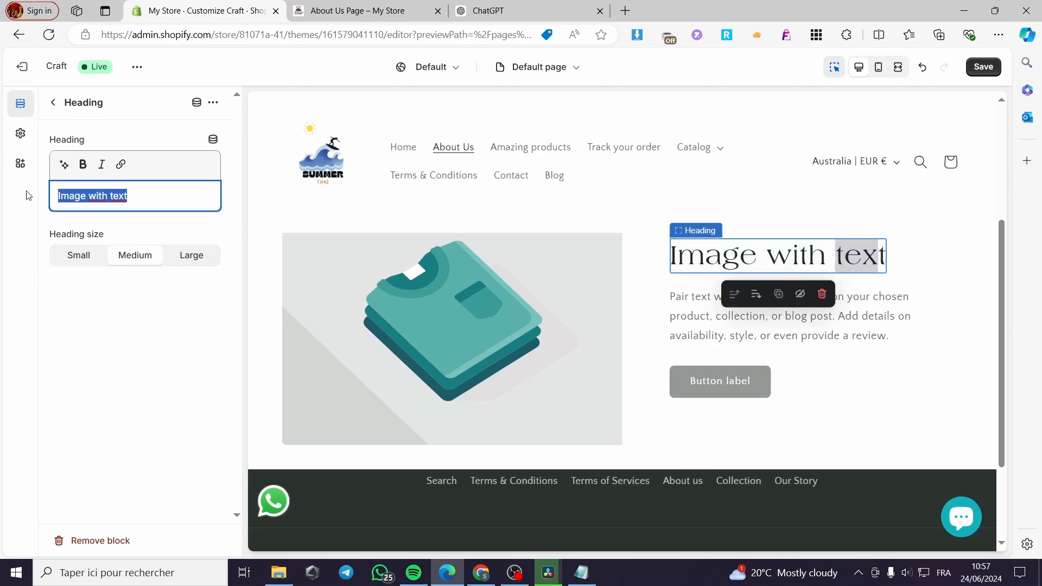
{"action": "type", "text": "Welcom"}
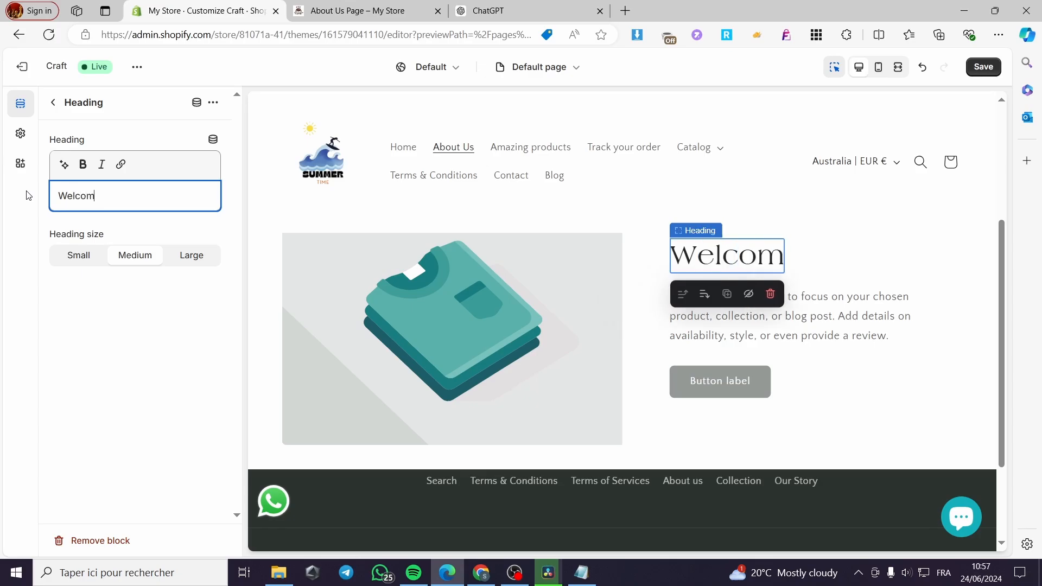
{"action": "type", "text": "e to "}
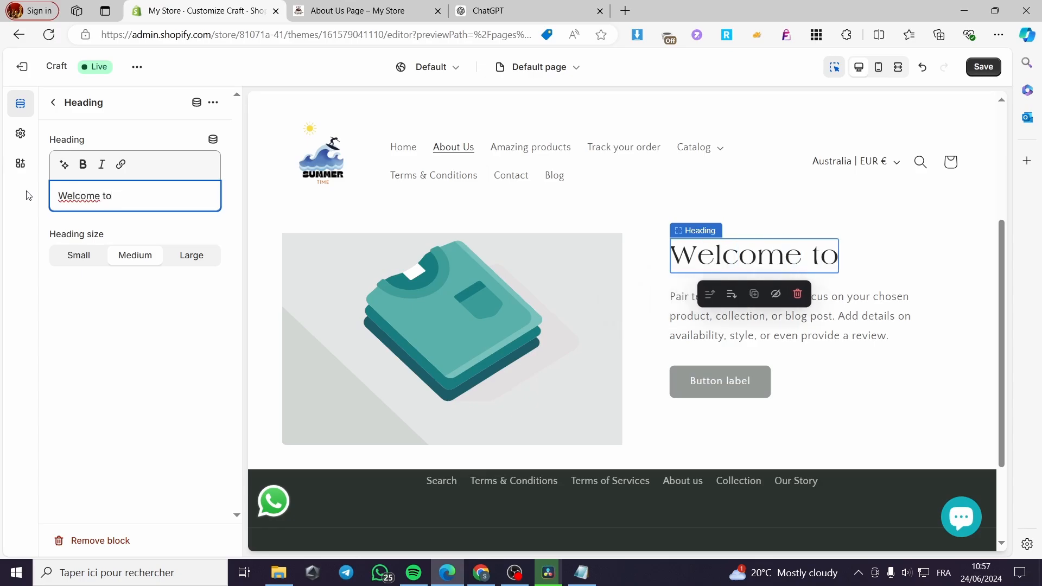
{"action": "type", "text": "our"}
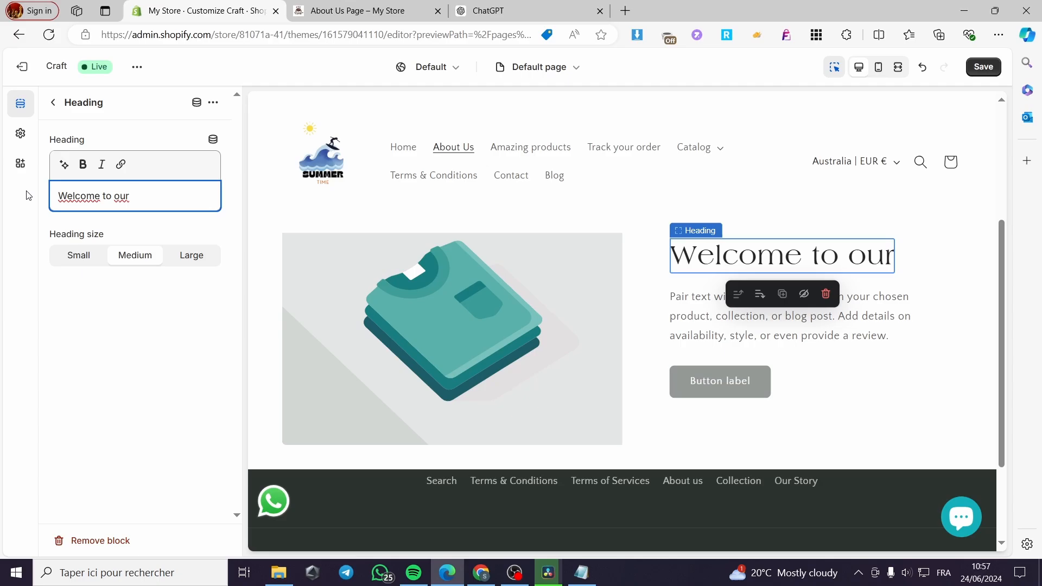
{"action": "type", "text": " page"}
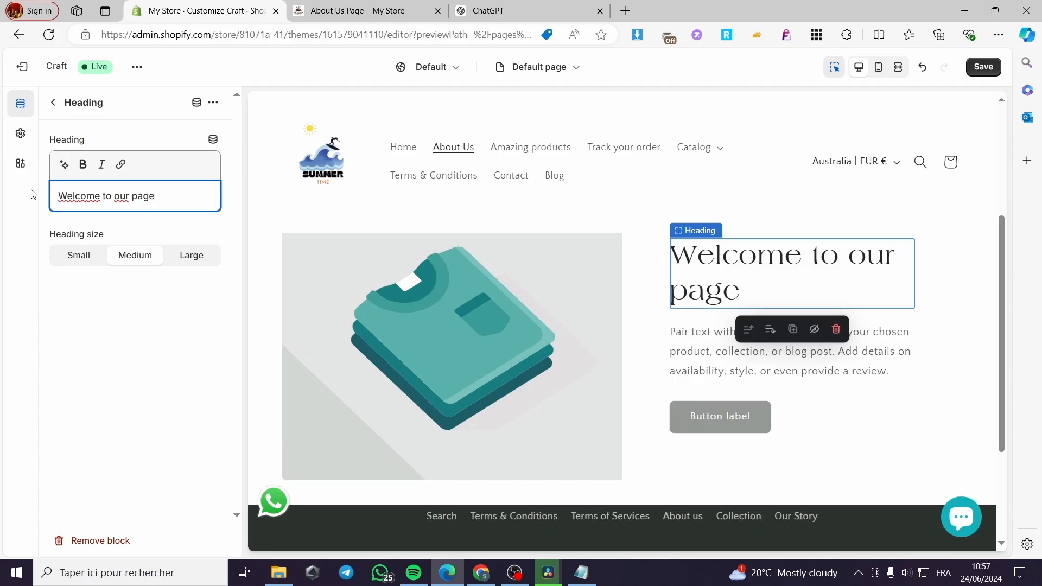
- Set the "Welcome to our page" heading to Small size and make its text bold
{"action": "left_click", "coordinate": [78, 255]}
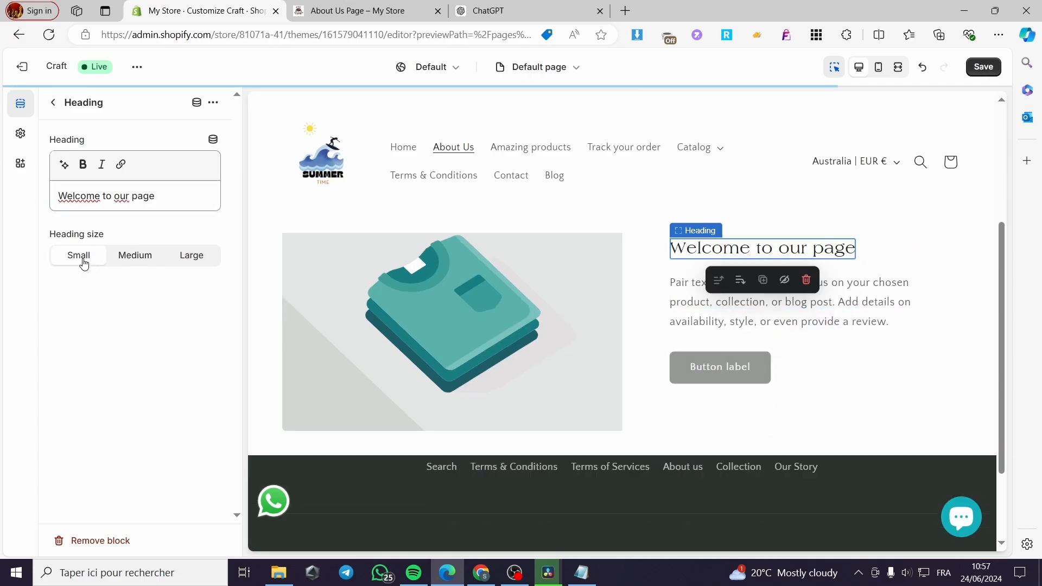
{"action": "triple_click", "coordinate": [106, 196]}
{"action": "left_click", "coordinate": [83, 164]}
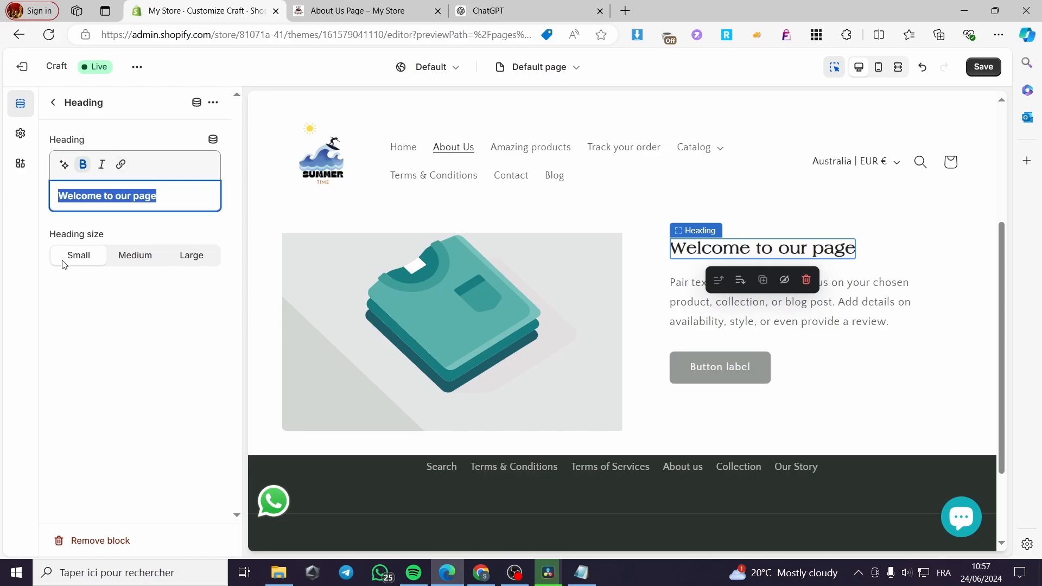
{"action": "left_click", "coordinate": [52, 108]}
- Use the Prologo PNG from the store's files as the image of the Image with text section
{"action": "left_click", "coordinate": [113, 389]}
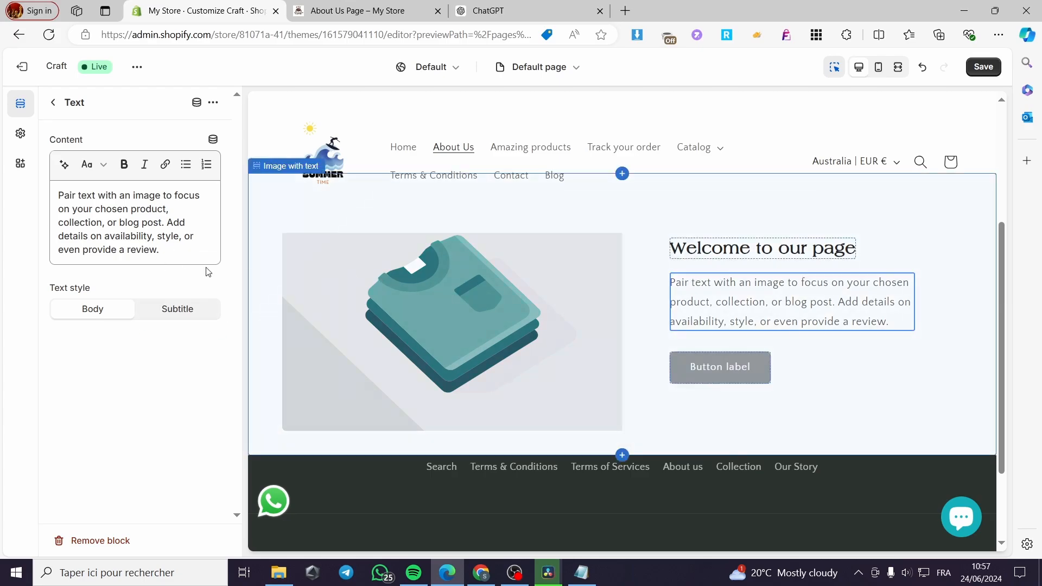
{"action": "left_click", "coordinate": [54, 102]}
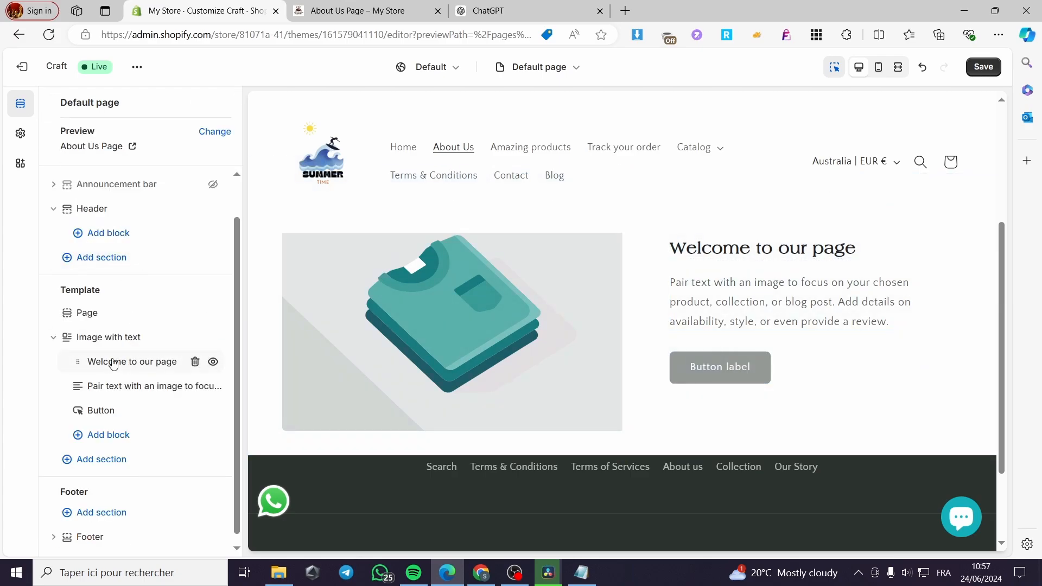
{"action": "left_click", "coordinate": [112, 342]}
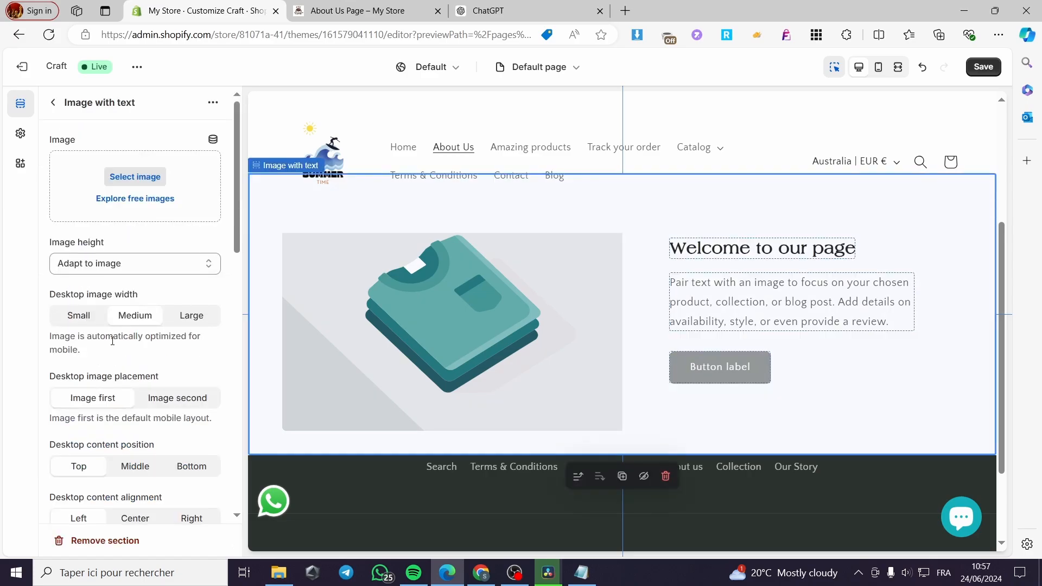
{"action": "left_click", "coordinate": [135, 177]}
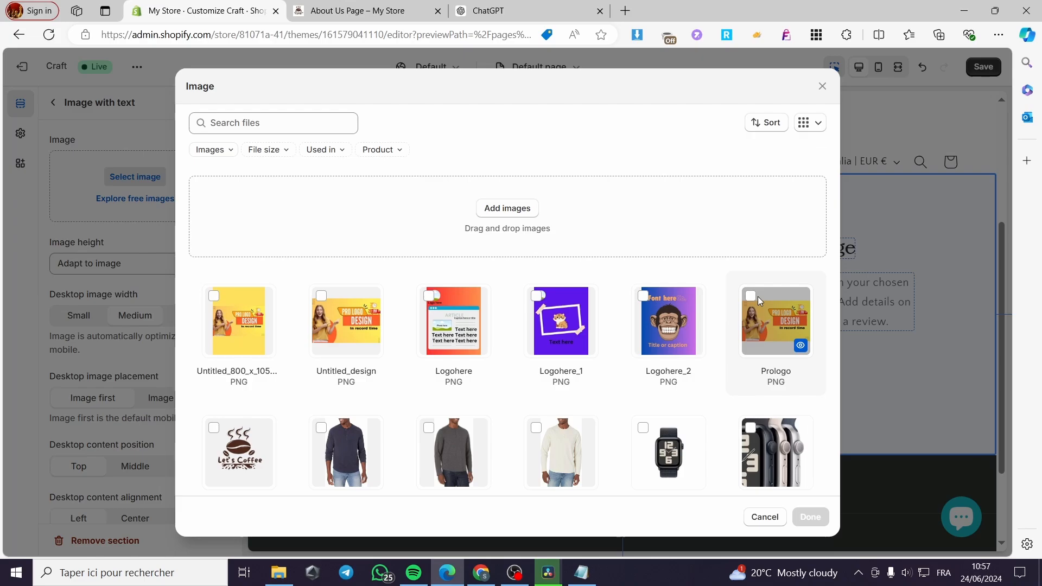
{"action": "scroll", "coordinate": [758, 298], "scroll_direction": "down", "scroll_amount": 1}
{"action": "scroll", "coordinate": [757, 300], "scroll_direction": "down", "scroll_amount": 5}
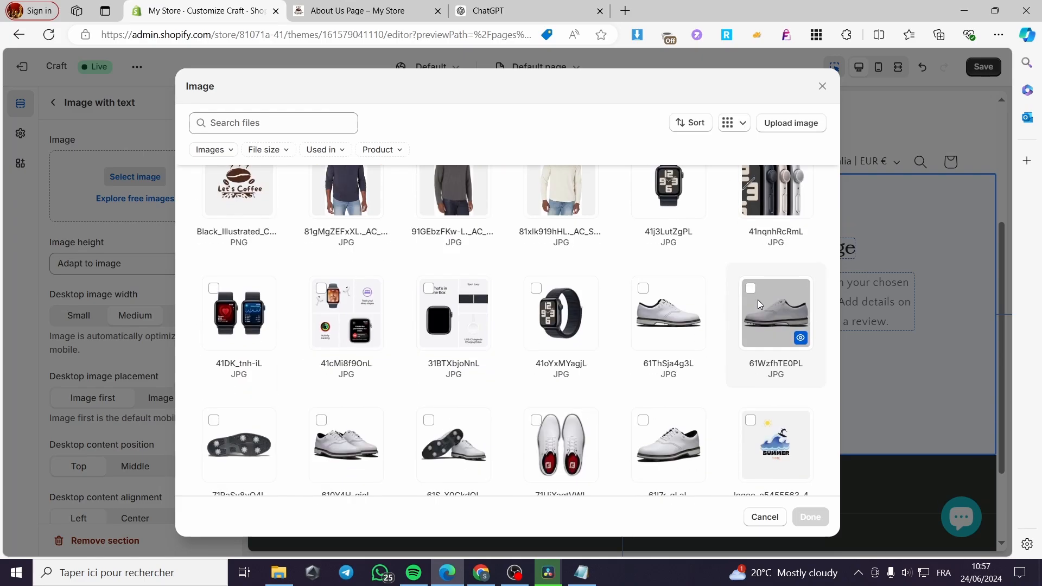
{"action": "scroll", "coordinate": [757, 299], "scroll_direction": "up", "scroll_amount": 6}
{"action": "left_click", "coordinate": [751, 294]}
{"action": "left_click", "coordinate": [810, 517]}
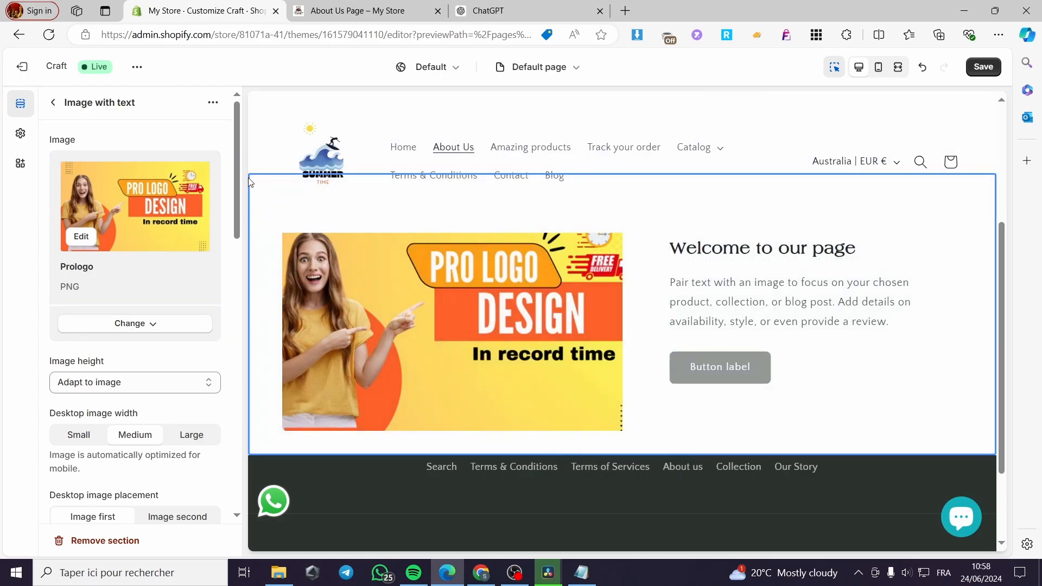
{"action": "scroll", "coordinate": [233, 214], "scroll_direction": "down", "scroll_amount": 4}
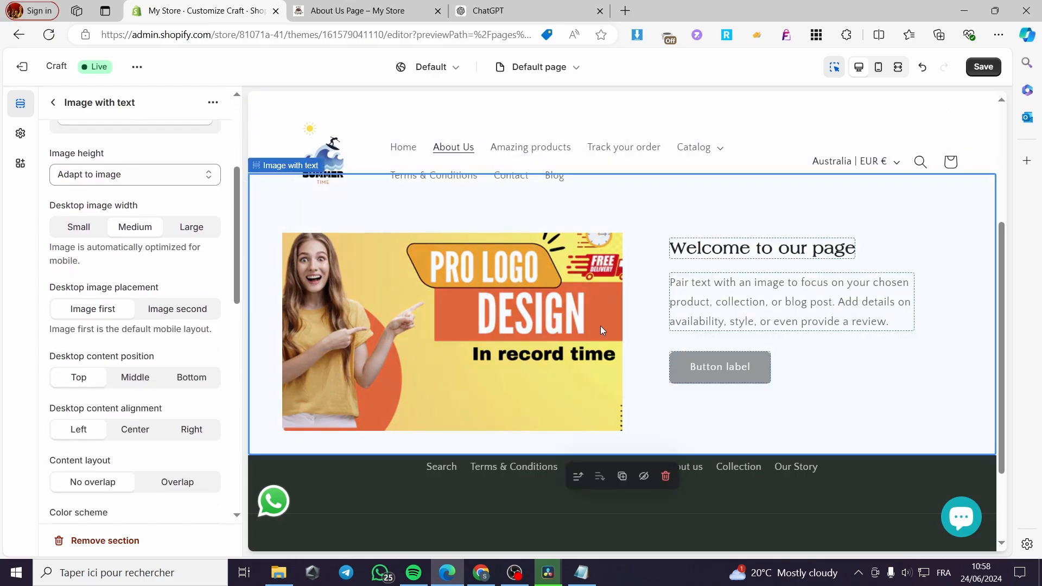
{"action": "scroll", "coordinate": [600, 326], "scroll_direction": "down", "scroll_amount": 1}
{"action": "scroll", "coordinate": [163, 336], "scroll_direction": "down", "scroll_amount": 8}
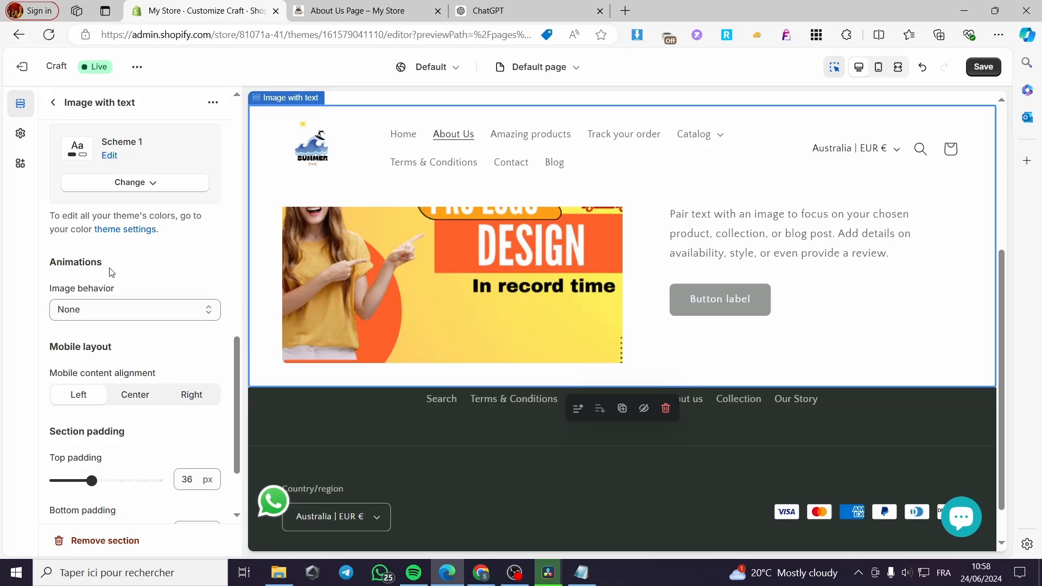
{"action": "scroll", "coordinate": [112, 282], "scroll_direction": "up", "scroll_amount": 11}
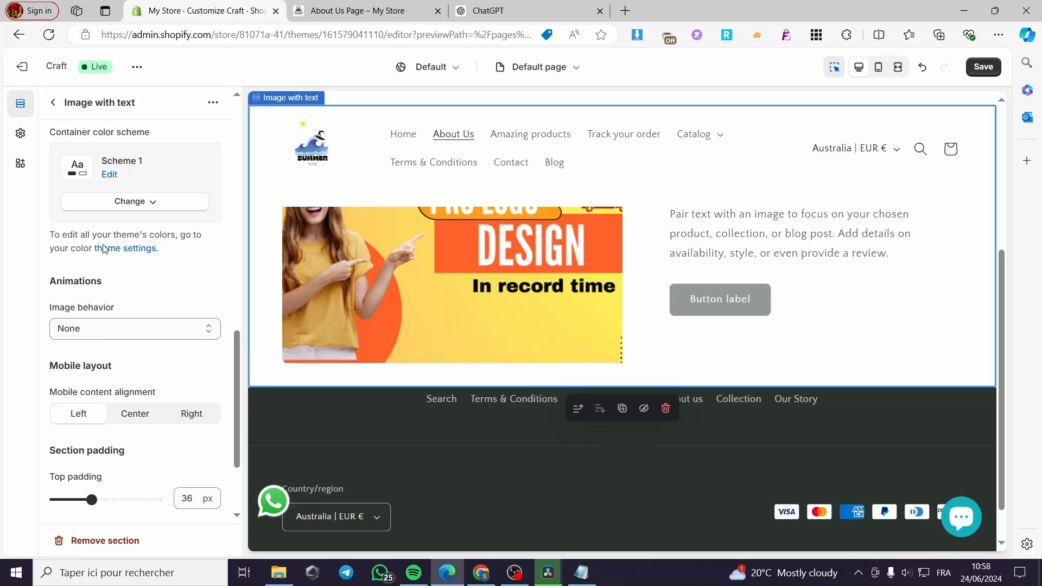
- Change the background color of Scheme 4 in the theme's color settings to green #3BF287
{"action": "left_click", "coordinate": [53, 103]}
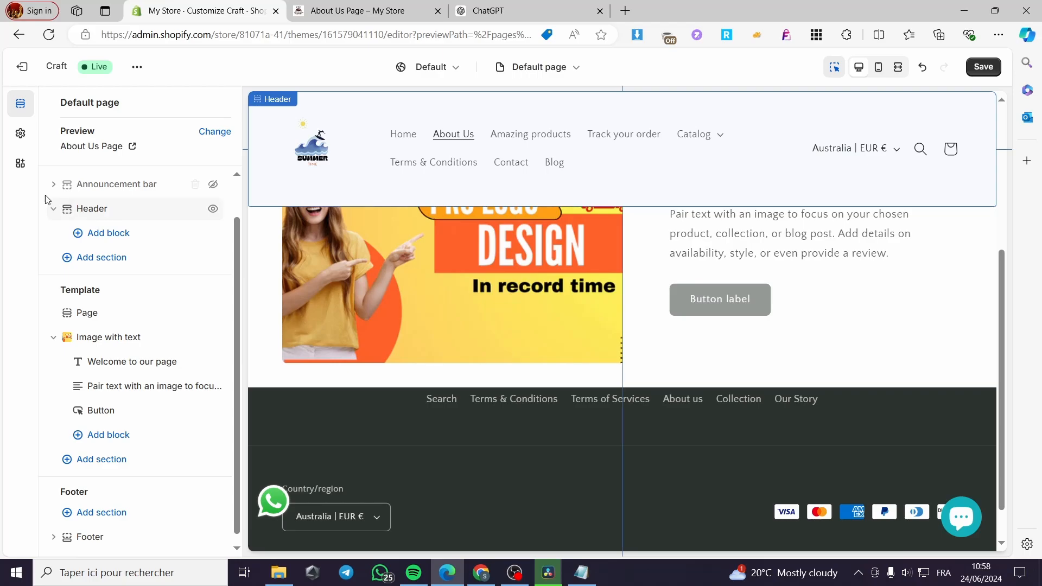
{"action": "left_click", "coordinate": [19, 133]}
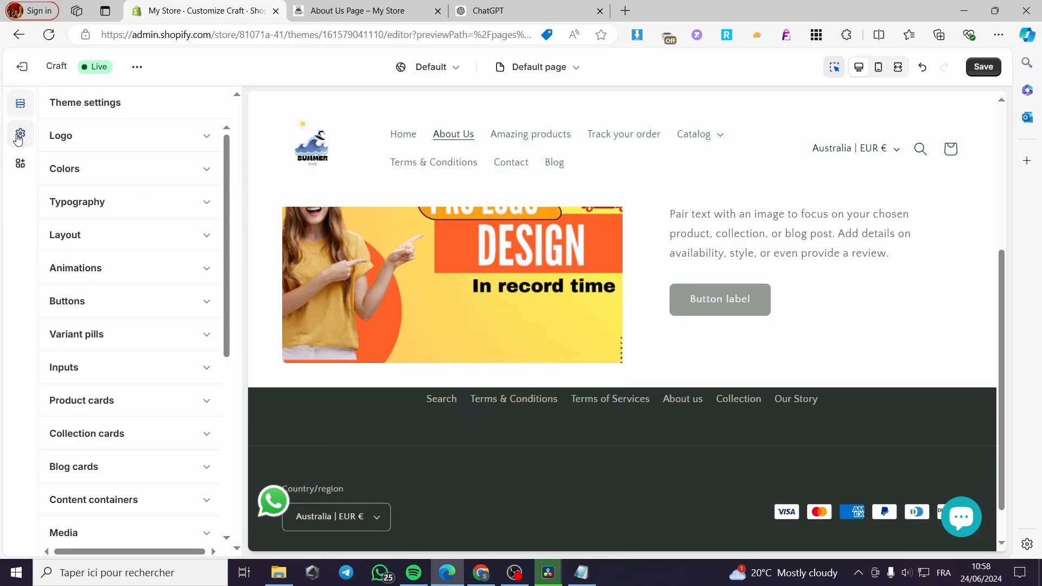
{"action": "left_click", "coordinate": [96, 178]}
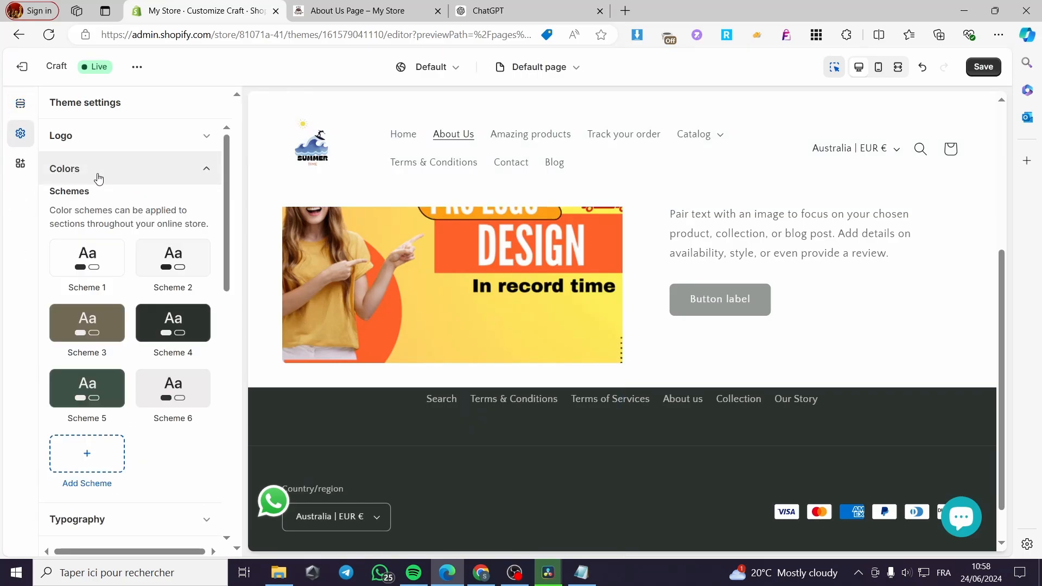
{"action": "left_click", "coordinate": [173, 323]}
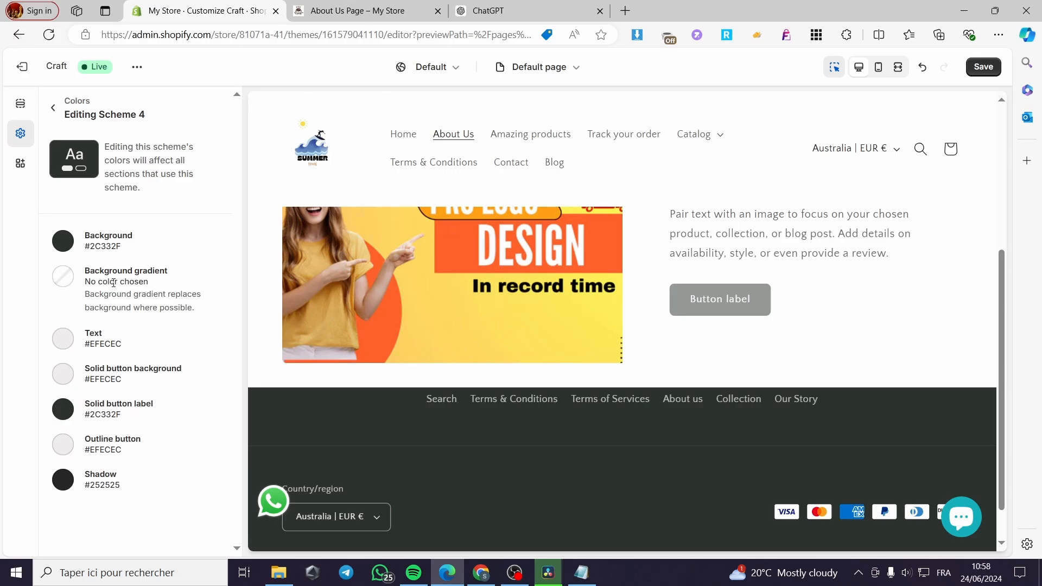
{"action": "left_click", "coordinate": [63, 241]}
{"action": "left_click_drag", "start_coordinate": [130, 288], "coordinate": [140, 264]}
{"action": "left_click", "coordinate": [58, 112]}
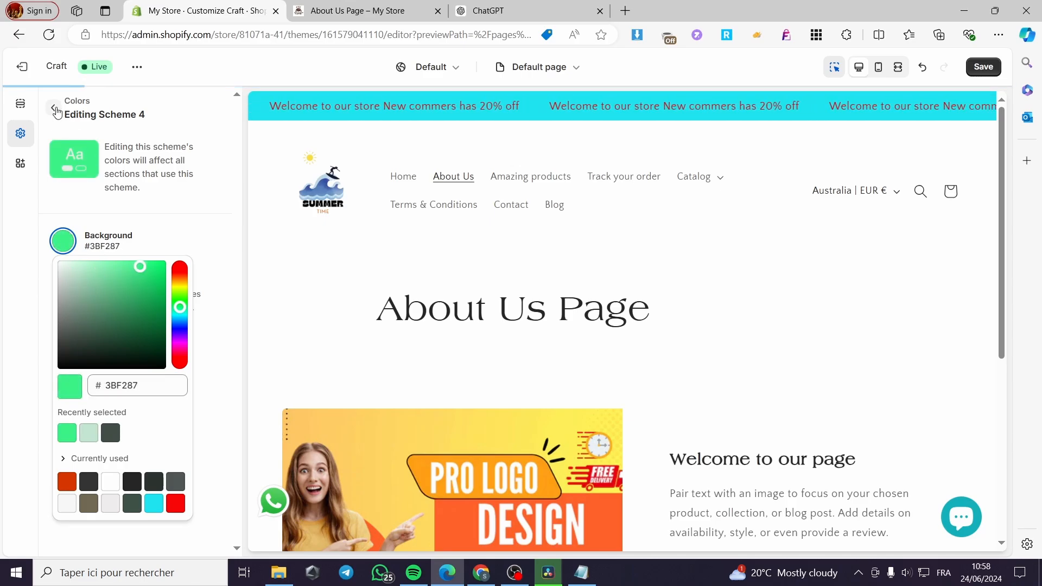
- Apply Scheme 4 as the color scheme of the Header section
{"action": "left_click", "coordinate": [19, 108]}
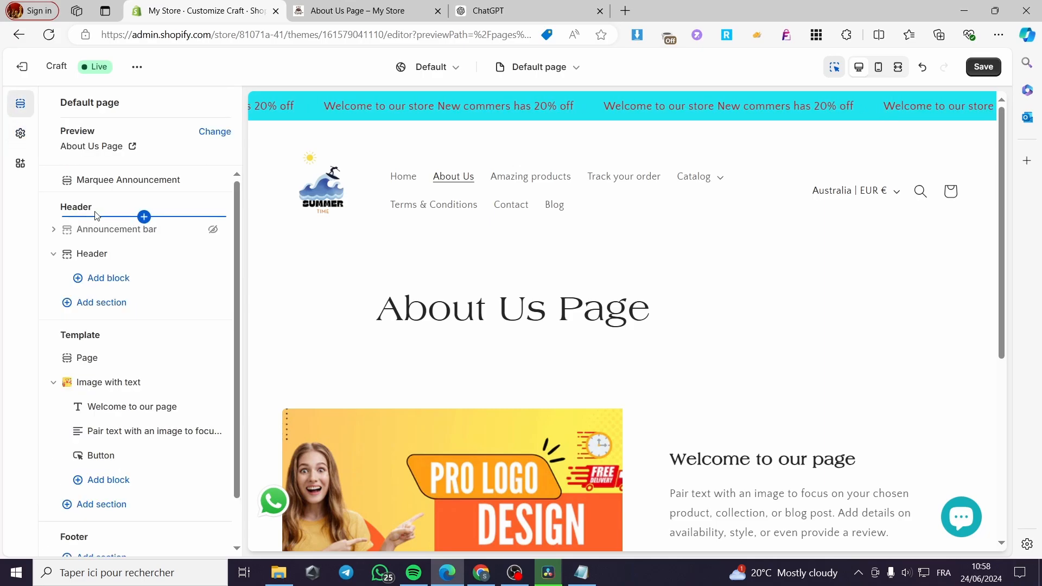
{"action": "left_click", "coordinate": [87, 254]}
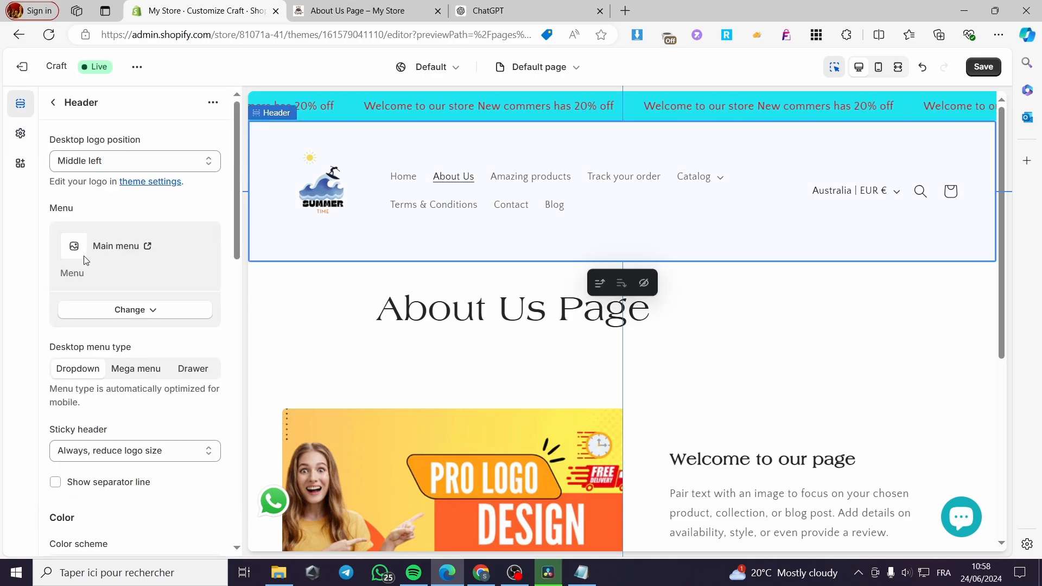
{"action": "left_click", "coordinate": [128, 312]}
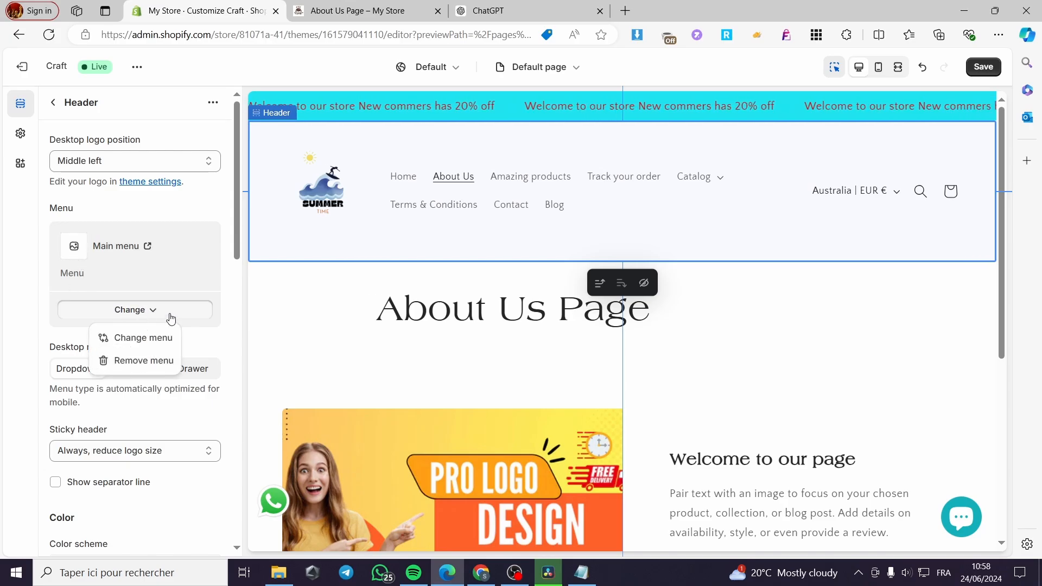
{"action": "scroll", "coordinate": [172, 320], "scroll_direction": "down", "scroll_amount": 3}
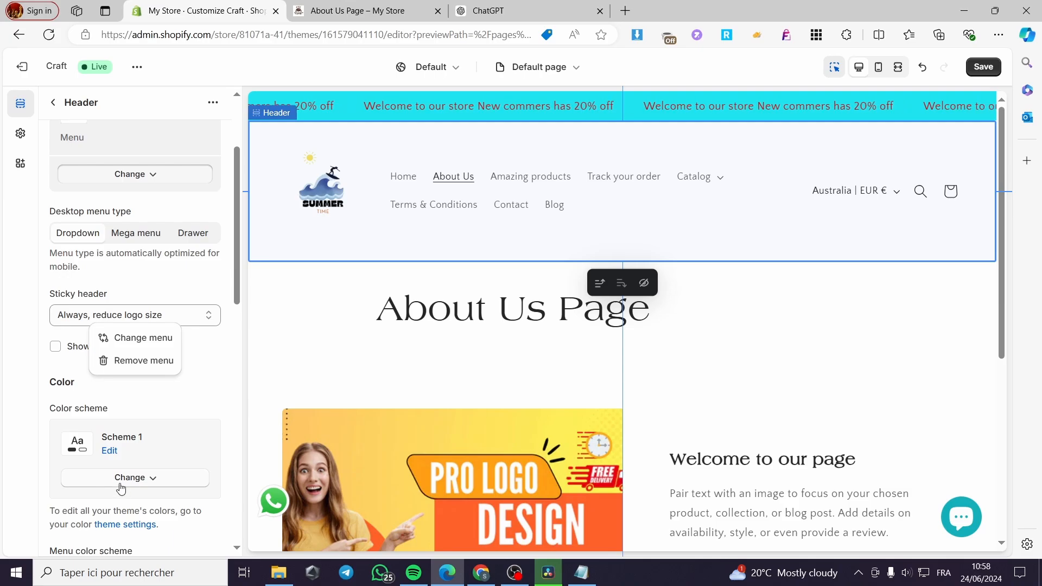
{"action": "left_click", "coordinate": [120, 477]}
{"action": "left_click", "coordinate": [137, 372]}
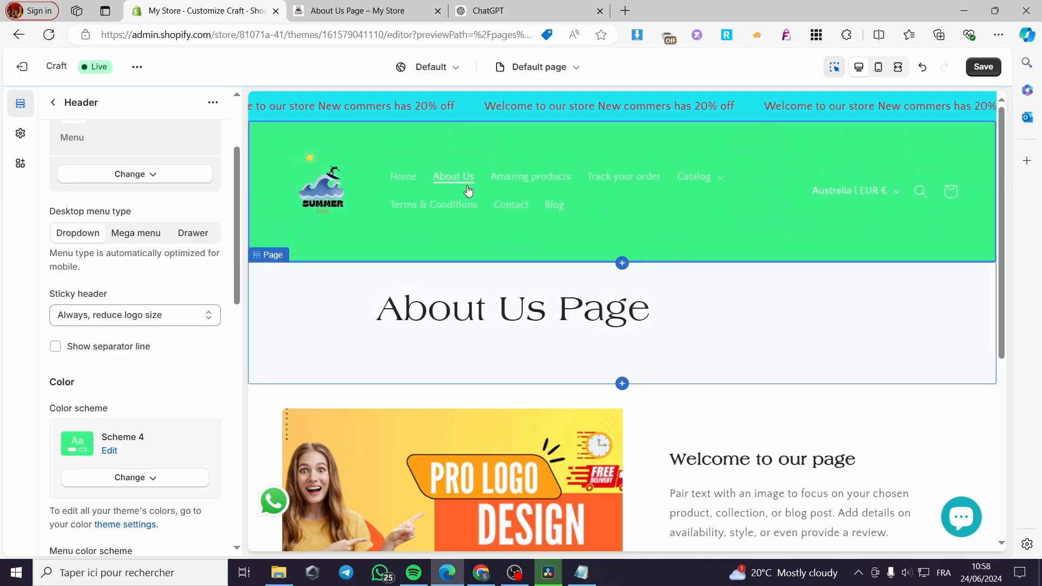
{"action": "scroll", "coordinate": [884, 429], "scroll_direction": "down", "scroll_amount": 3}
{"action": "scroll", "coordinate": [862, 401], "scroll_direction": "up", "scroll_amount": 3}
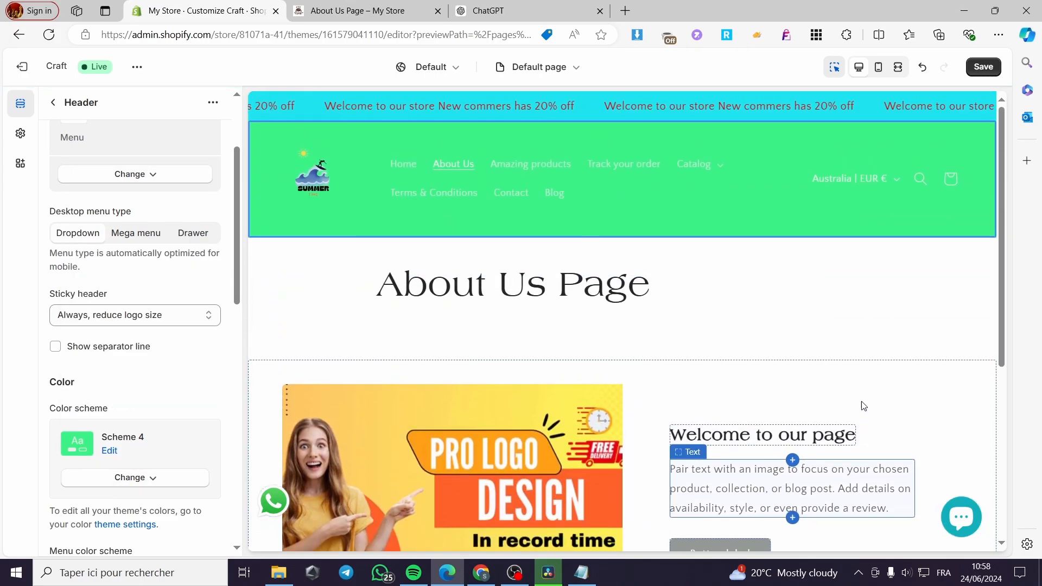
- Hide the Page section that shows the "About Us Page" title
{"action": "left_click", "coordinate": [554, 346]}
{"action": "scroll", "coordinate": [615, 345], "scroll_direction": "down", "scroll_amount": 1}
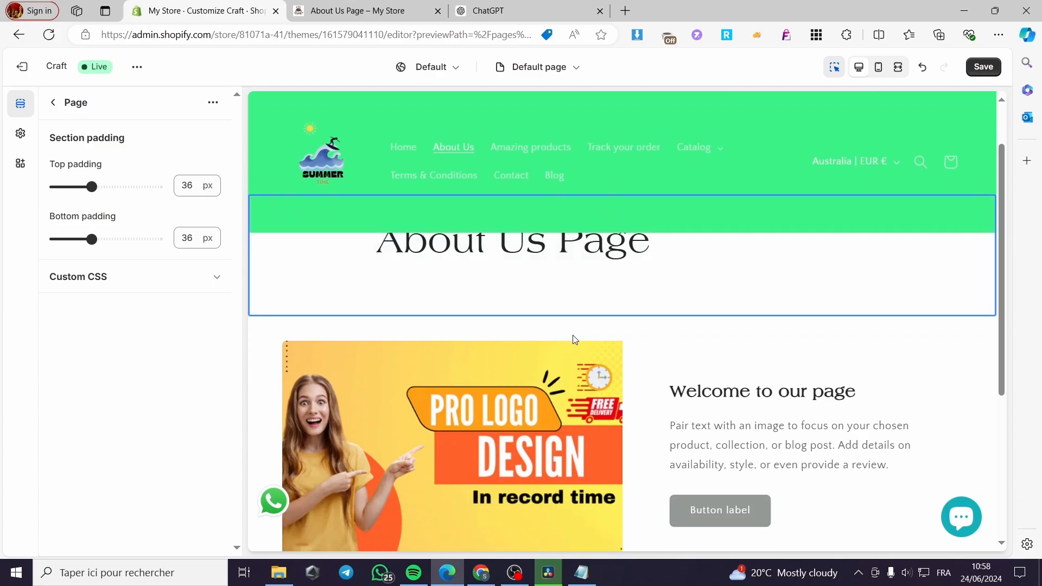
{"action": "scroll", "coordinate": [585, 315], "scroll_direction": "up", "scroll_amount": 1}
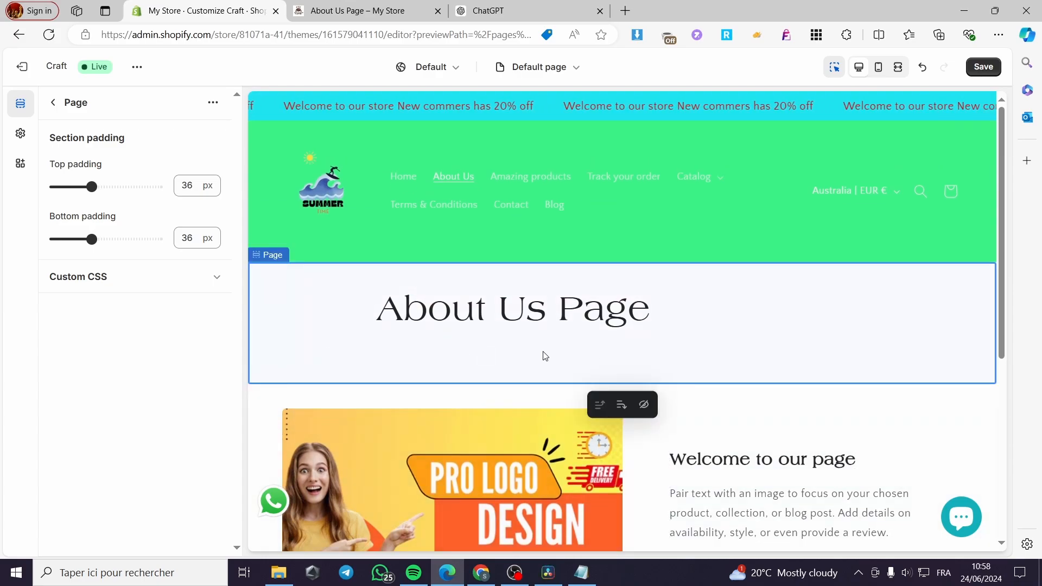
{"action": "left_click", "coordinate": [643, 406]}
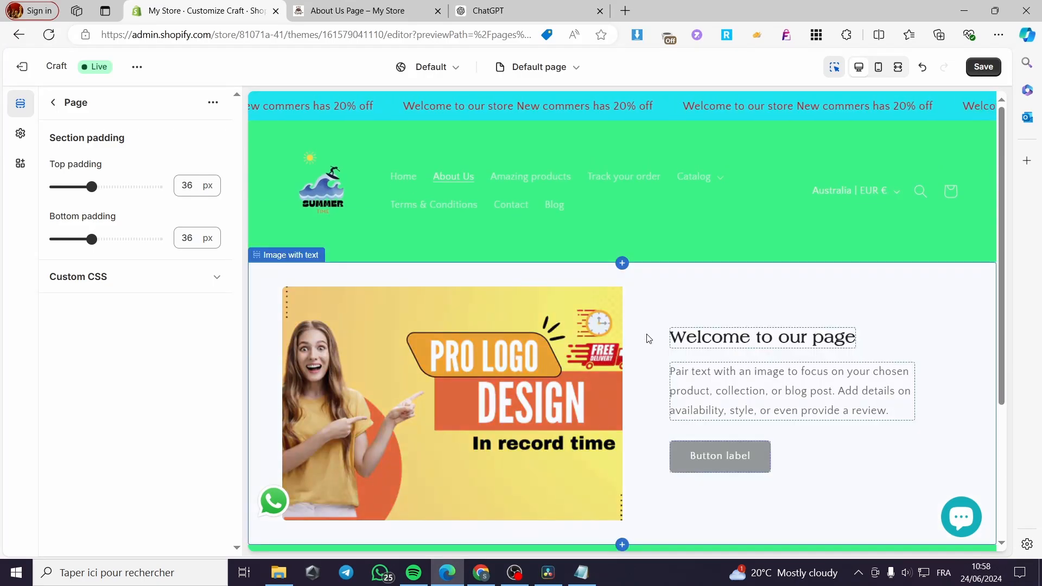
{"action": "scroll", "coordinate": [642, 337], "scroll_direction": "down", "scroll_amount": 3}
{"action": "left_click", "coordinate": [54, 102]}
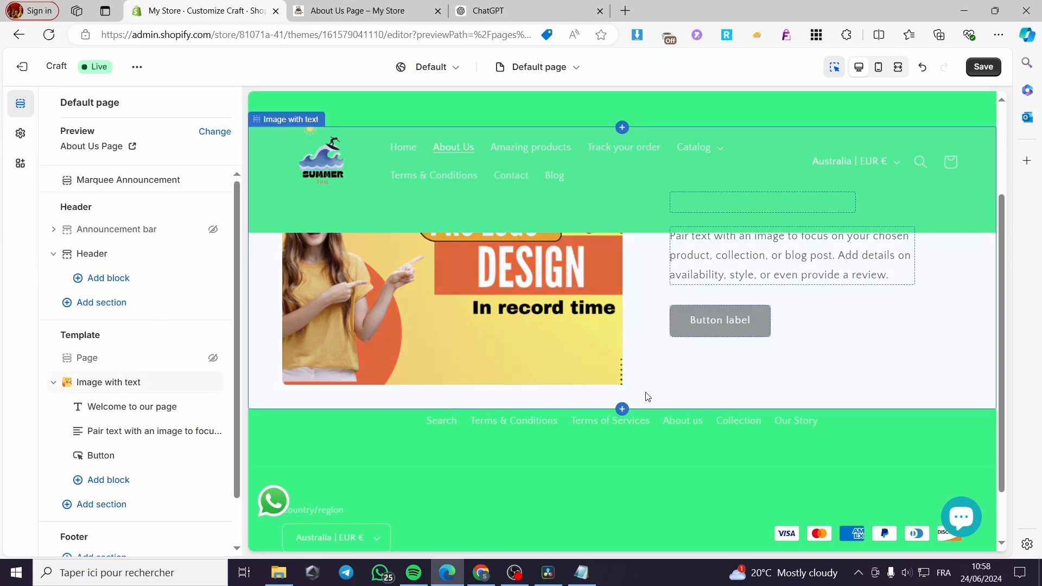
- Remove the Button block from the Image with text section
{"action": "scroll", "coordinate": [651, 413], "scroll_direction": "down", "scroll_amount": 1}
{"action": "scroll", "coordinate": [665, 460], "scroll_direction": "up", "scroll_amount": 3}
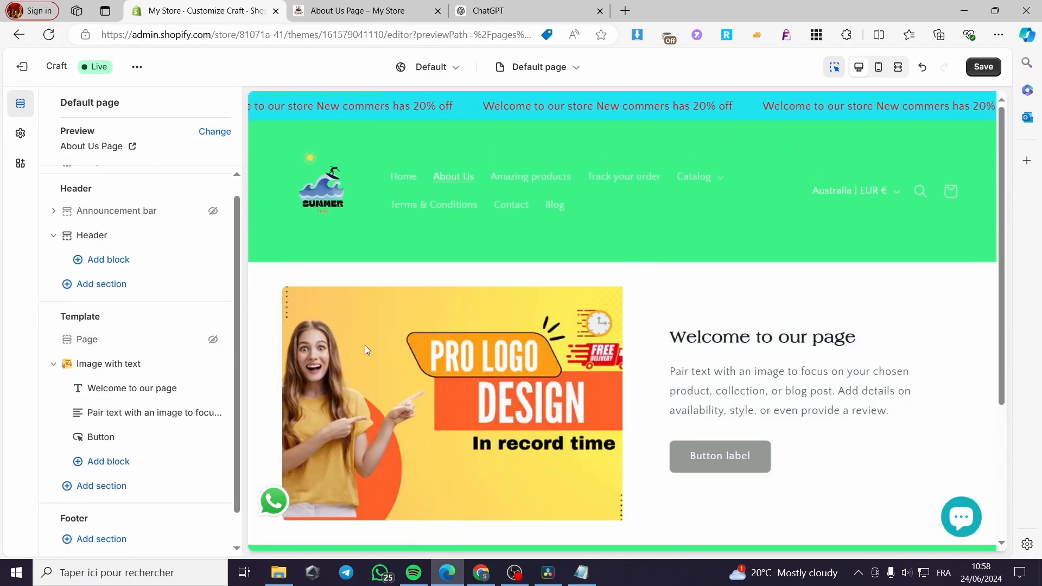
{"action": "scroll", "coordinate": [707, 419], "scroll_direction": "down", "scroll_amount": 2}
{"action": "scroll", "coordinate": [730, 332], "scroll_direction": "up", "scroll_amount": 1}
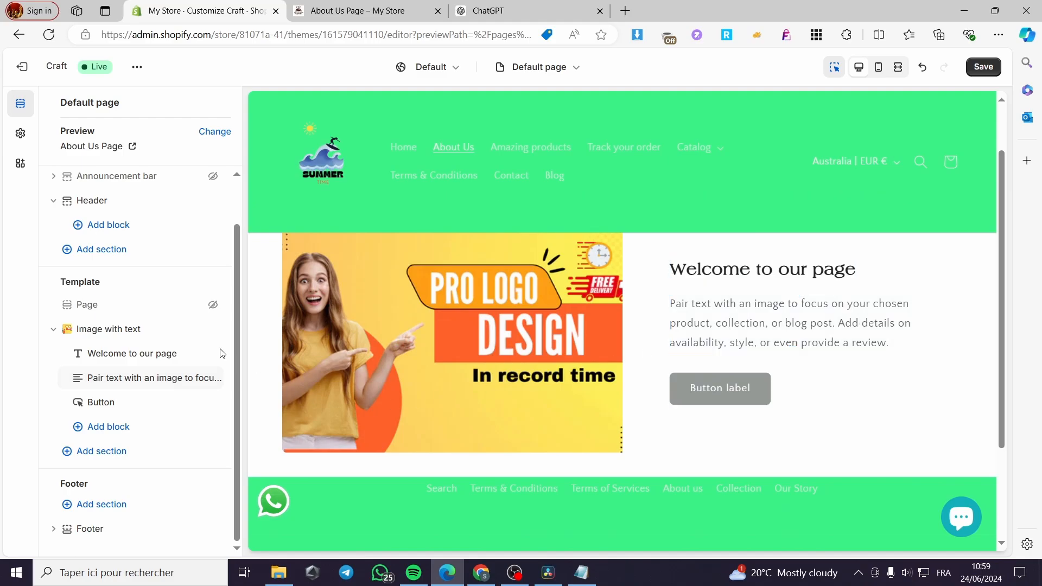
{"action": "left_click", "coordinate": [102, 404]}
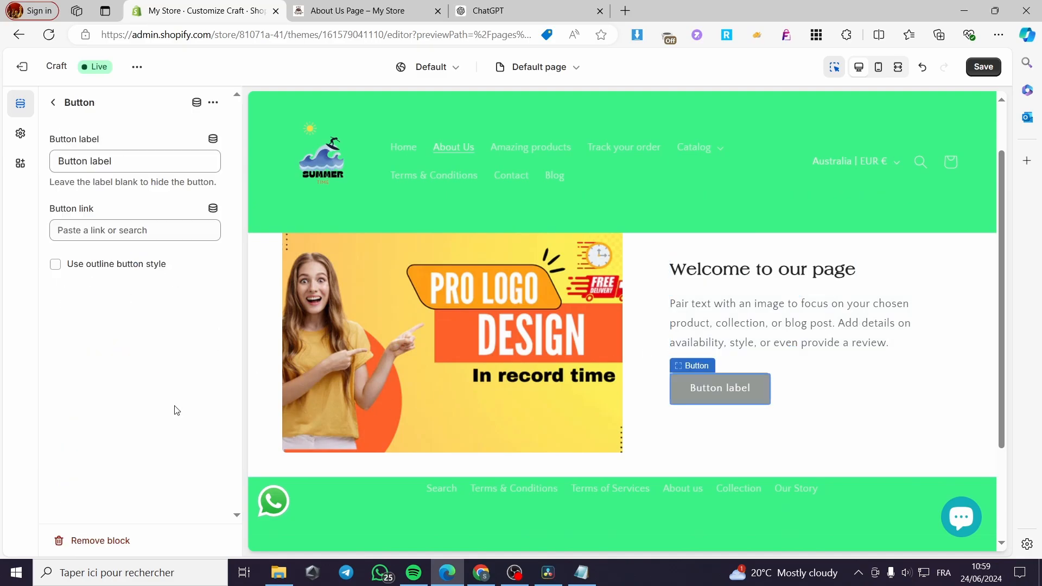
{"action": "left_click", "coordinate": [56, 103]}
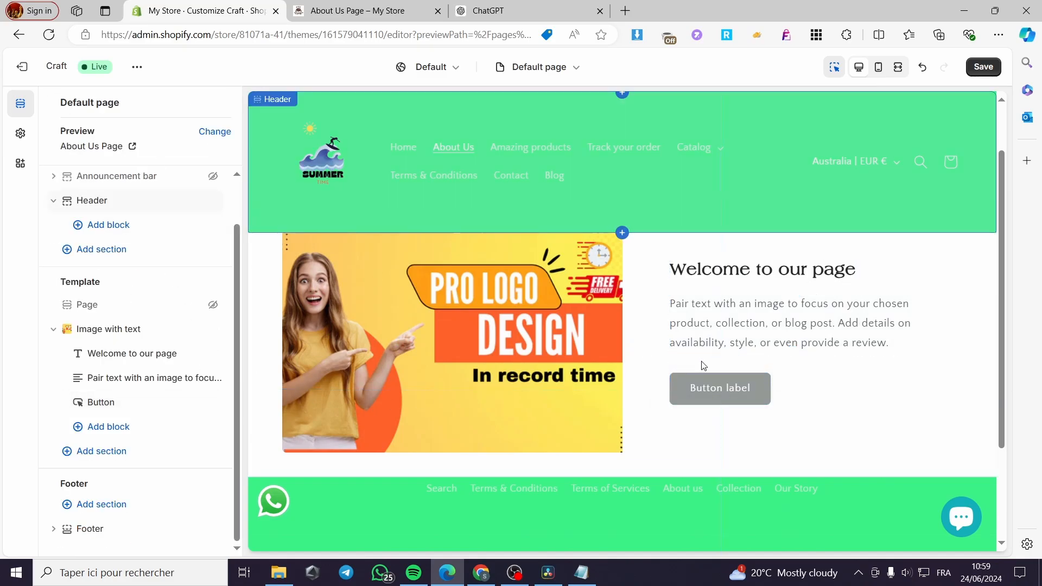
{"action": "left_click", "coordinate": [195, 402]}
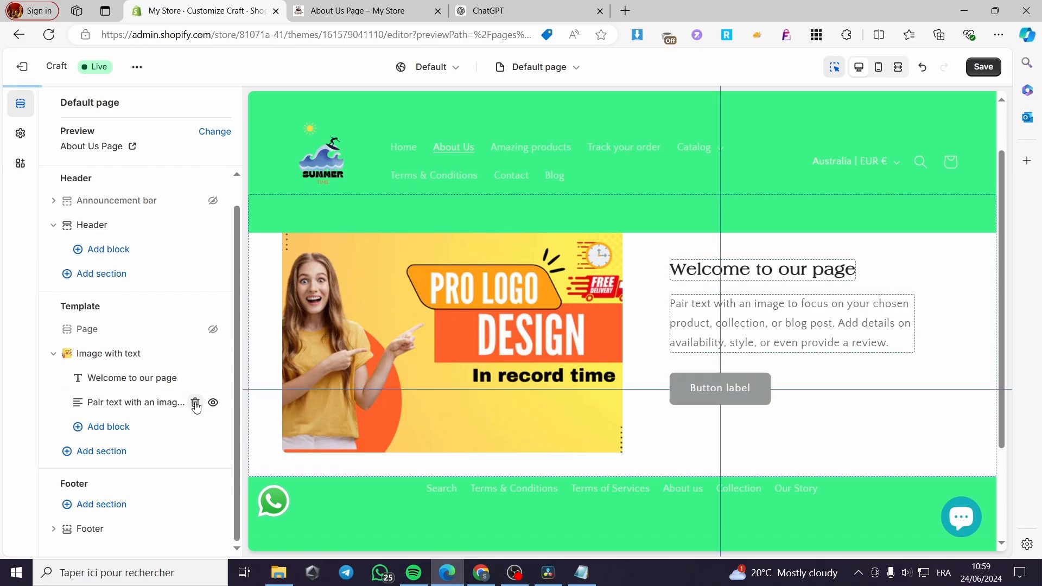
- Try a Slideshow section below the Image with text section and remove it again
{"action": "left_click", "coordinate": [133, 429]}
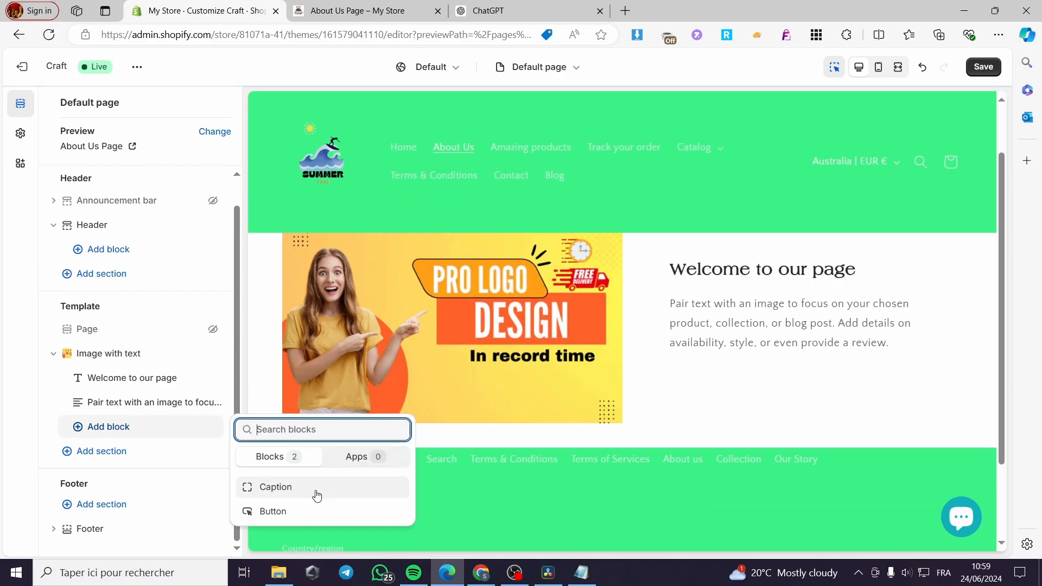
{"action": "right_click", "coordinate": [109, 452]}
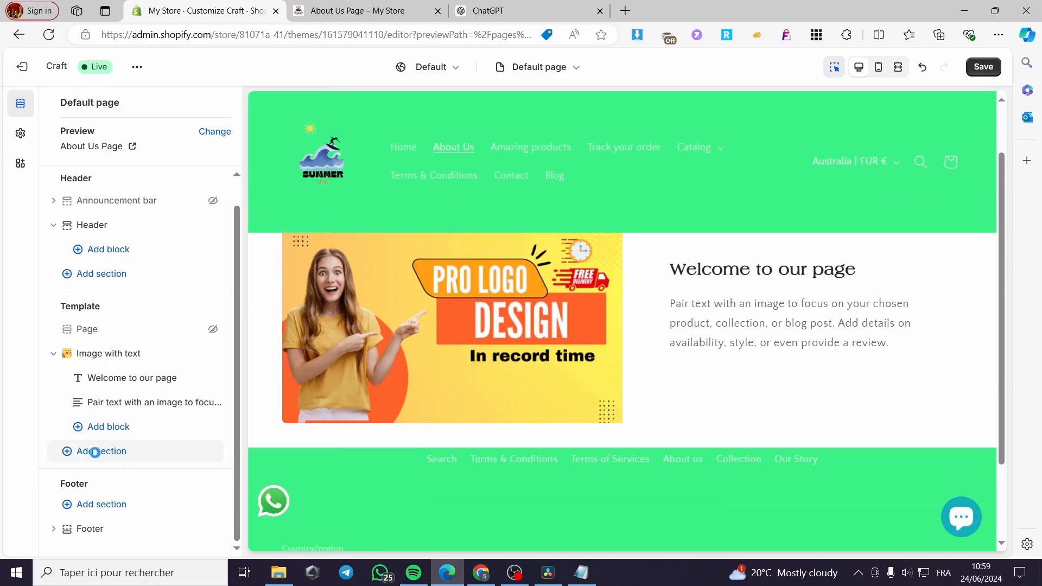
{"action": "left_click", "coordinate": [109, 452]}
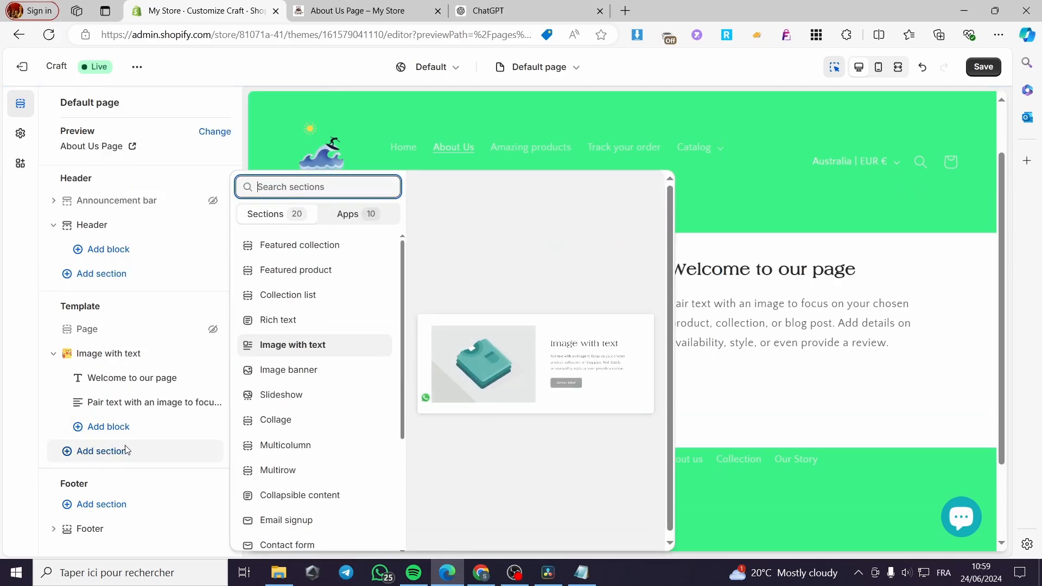
{"action": "left_click", "coordinate": [307, 397]}
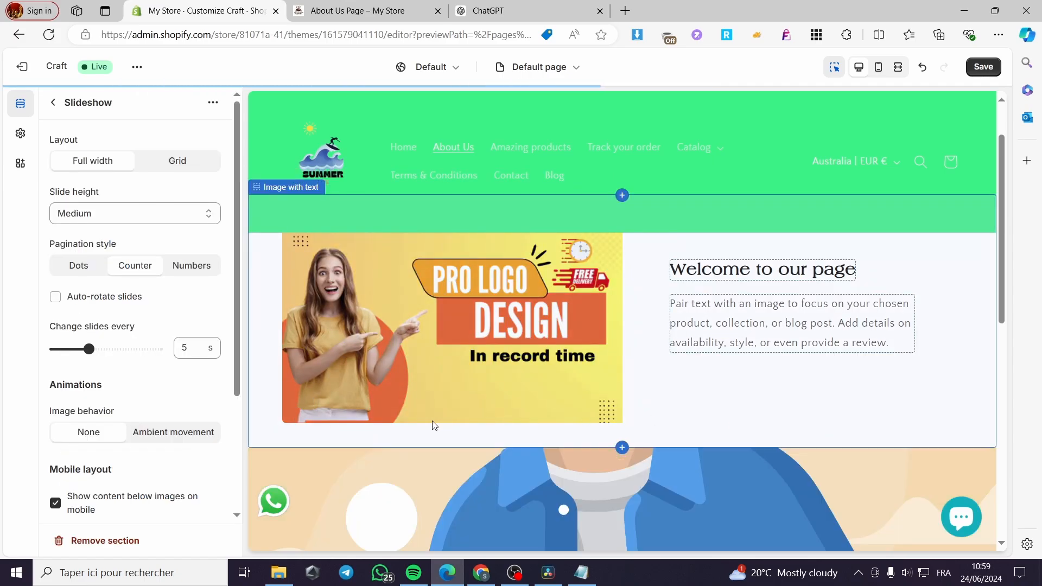
{"action": "scroll", "coordinate": [662, 352], "scroll_direction": "up", "scroll_amount": 1}
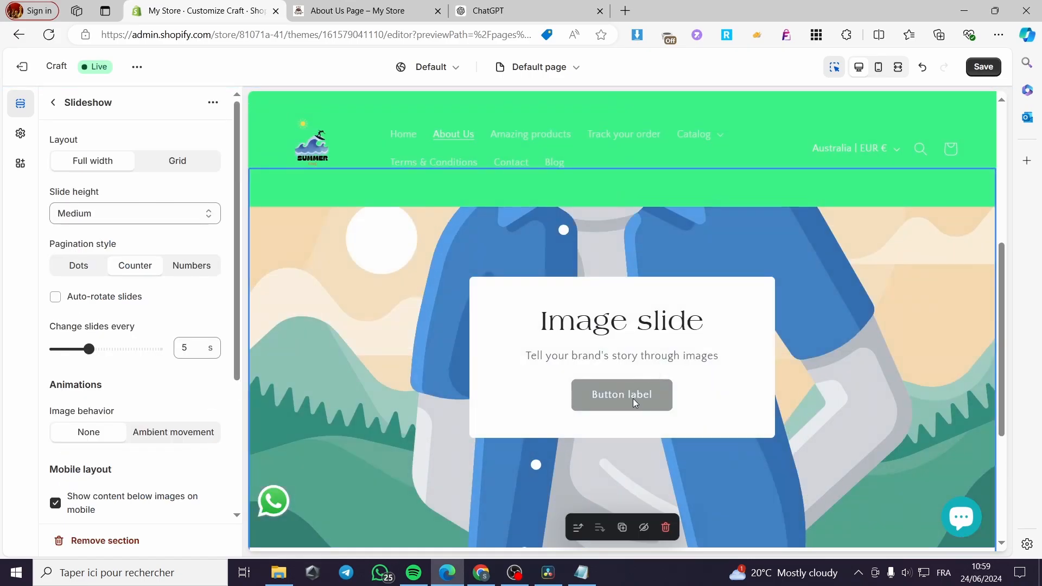
{"action": "left_click", "coordinate": [53, 102]}
{"action": "left_click", "coordinate": [195, 353]}
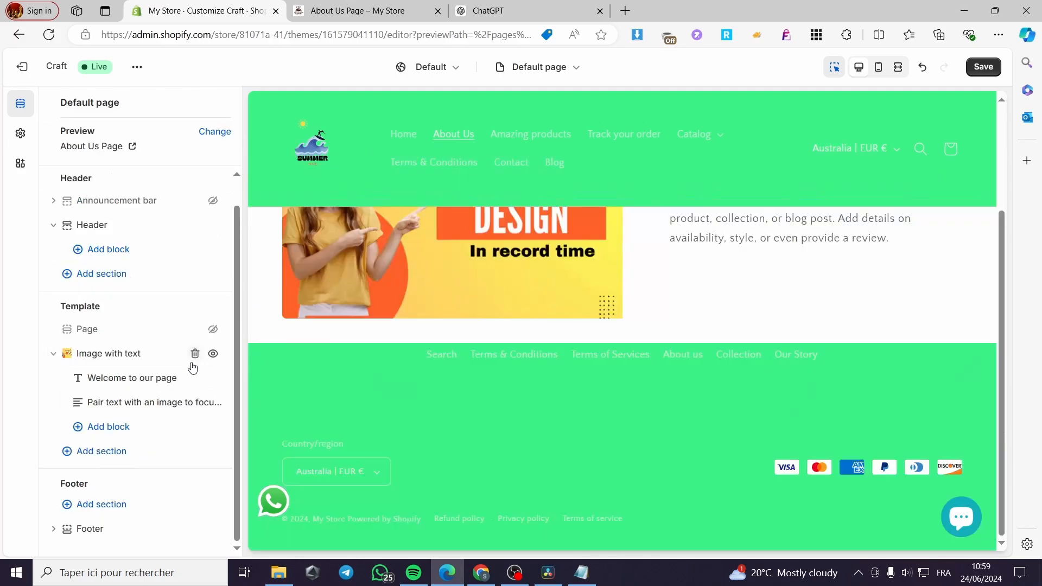
- Add a Multicolumn section below the Image with text section and use the Logohere_1 PNG as its first column's image
{"action": "left_click", "coordinate": [109, 450]}
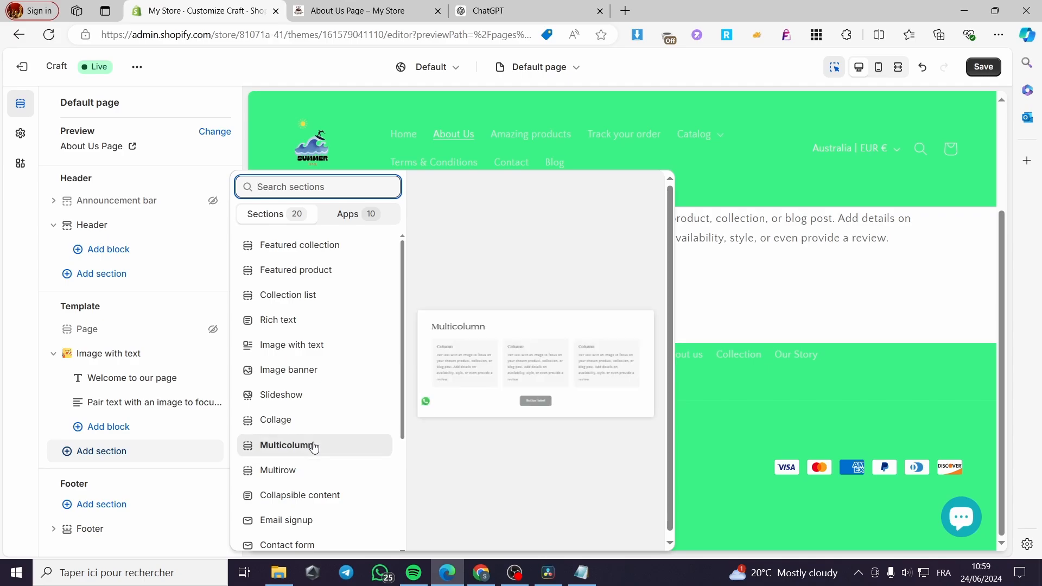
{"action": "left_click", "coordinate": [314, 445]}
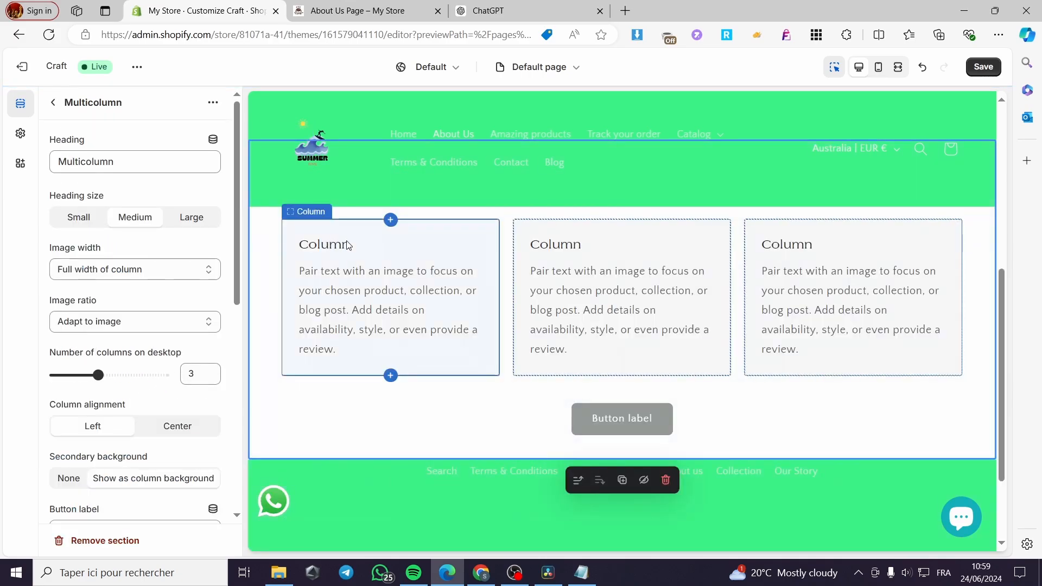
{"action": "left_click", "coordinate": [347, 245]}
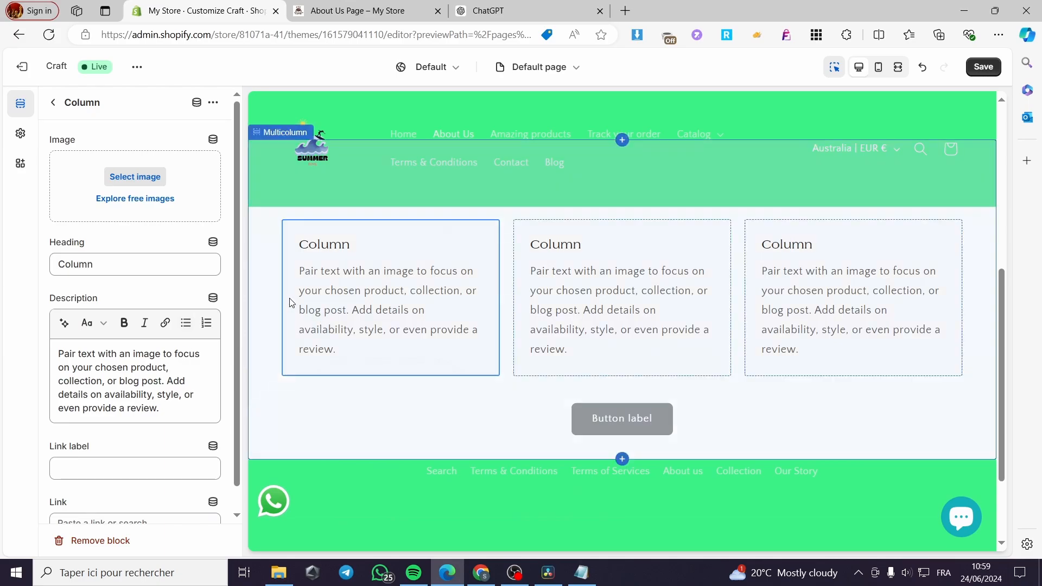
{"action": "left_click", "coordinate": [146, 177]}
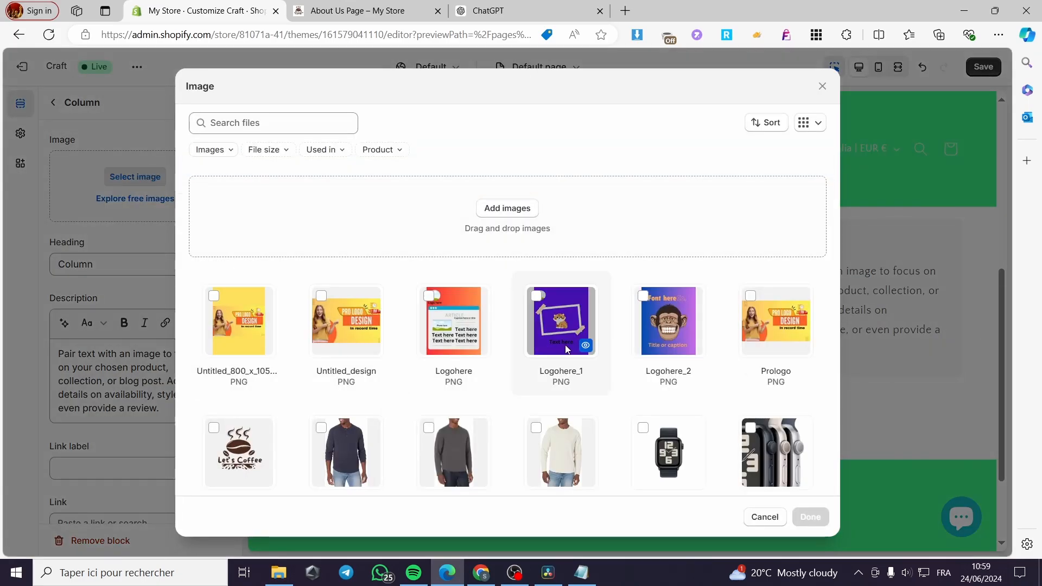
{"action": "left_click", "coordinate": [561, 321]}
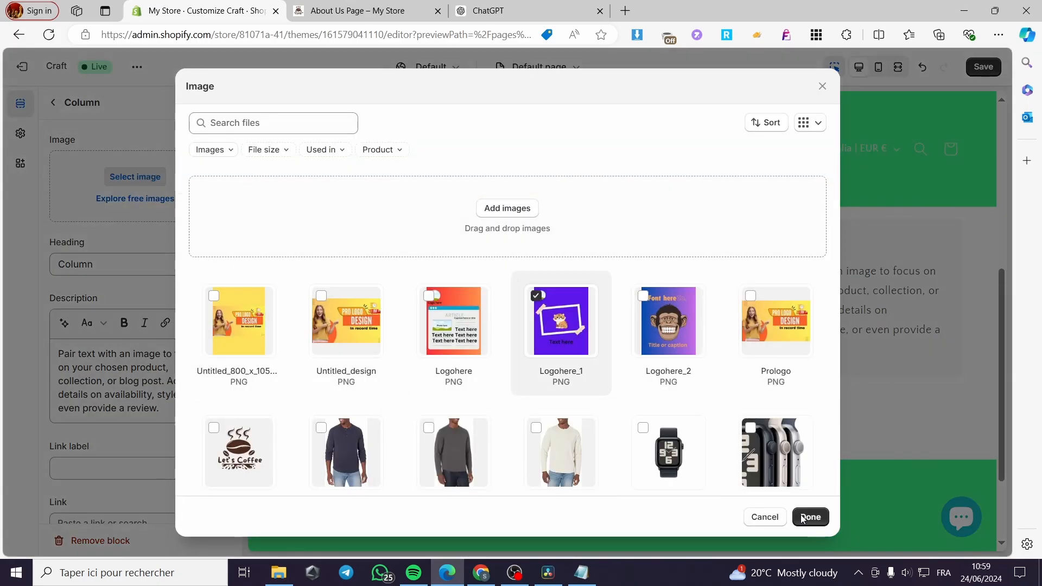
{"action": "left_click", "coordinate": [810, 516]}
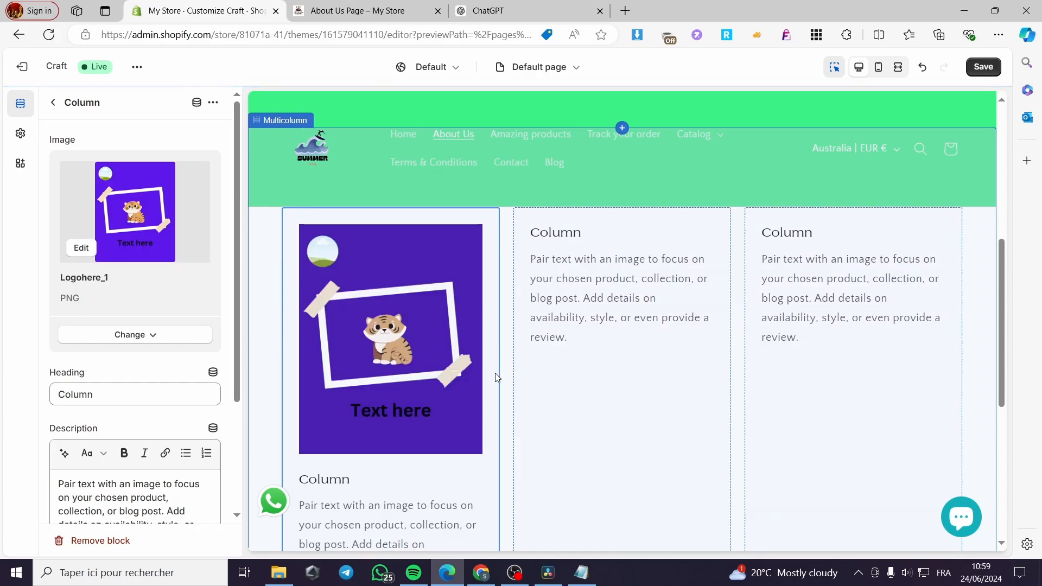
- Use the Logohere_2 PNG as the image of the Multicolumn section's second column
{"action": "left_click", "coordinate": [639, 347]}
{"action": "left_click", "coordinate": [135, 176]}
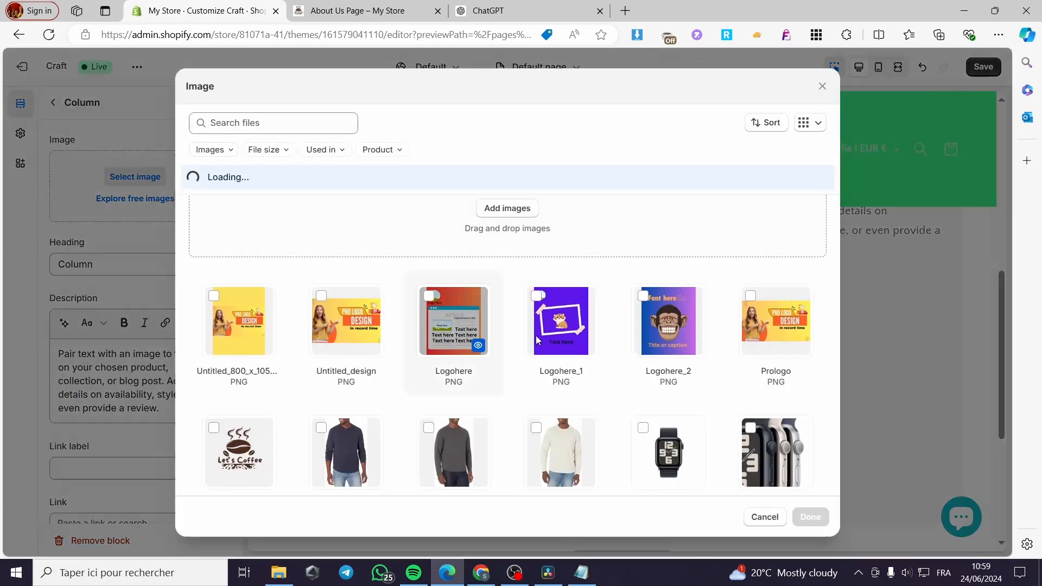
{"action": "left_click", "coordinate": [655, 320]}
{"action": "left_click", "coordinate": [810, 517]}
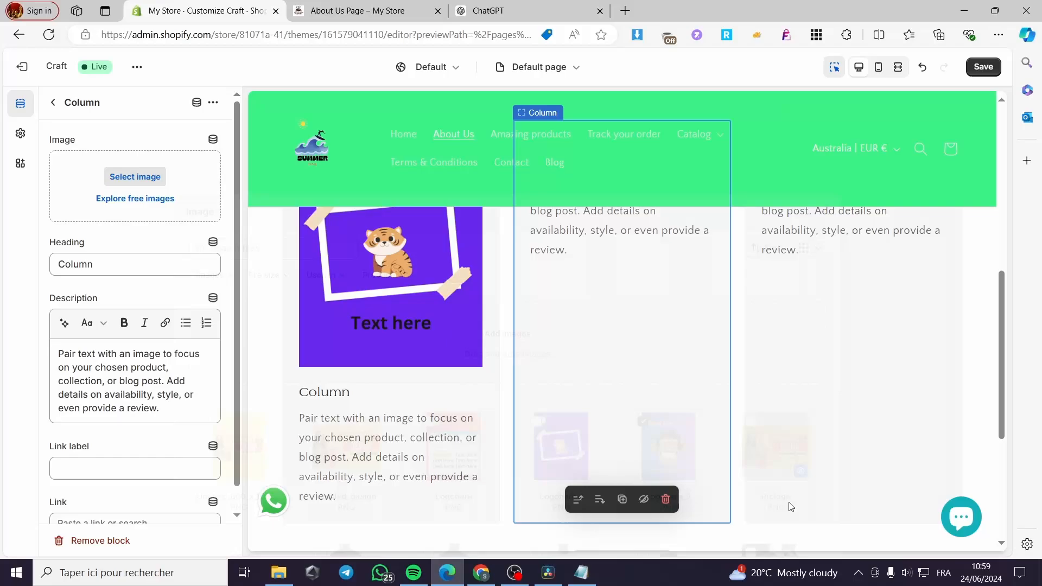
- Use the "Let's Coffee" logo PNG as the image of the Multicolumn section's third column
{"action": "left_click", "coordinate": [873, 286]}
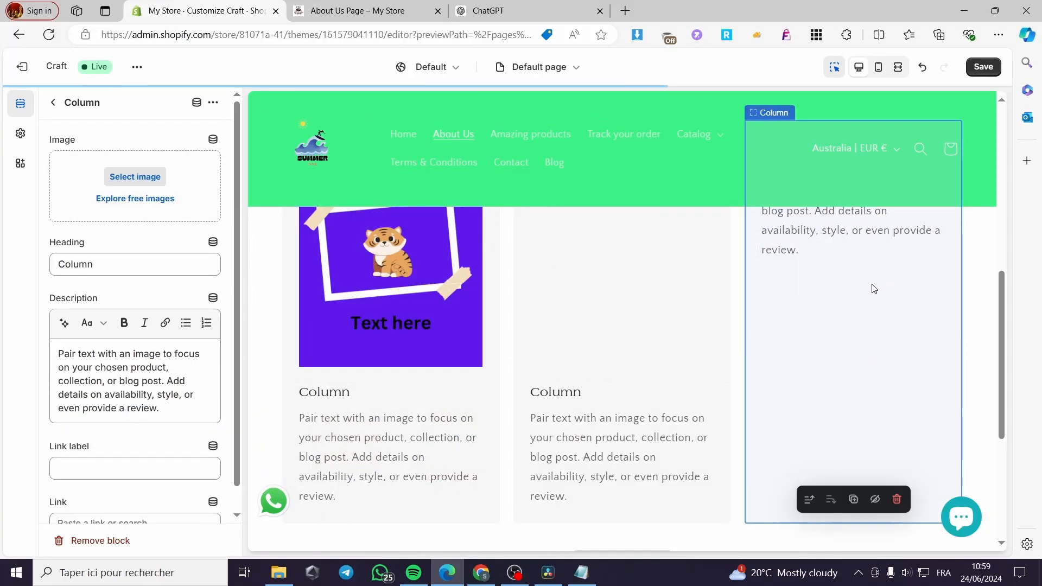
{"action": "left_click", "coordinate": [150, 180]}
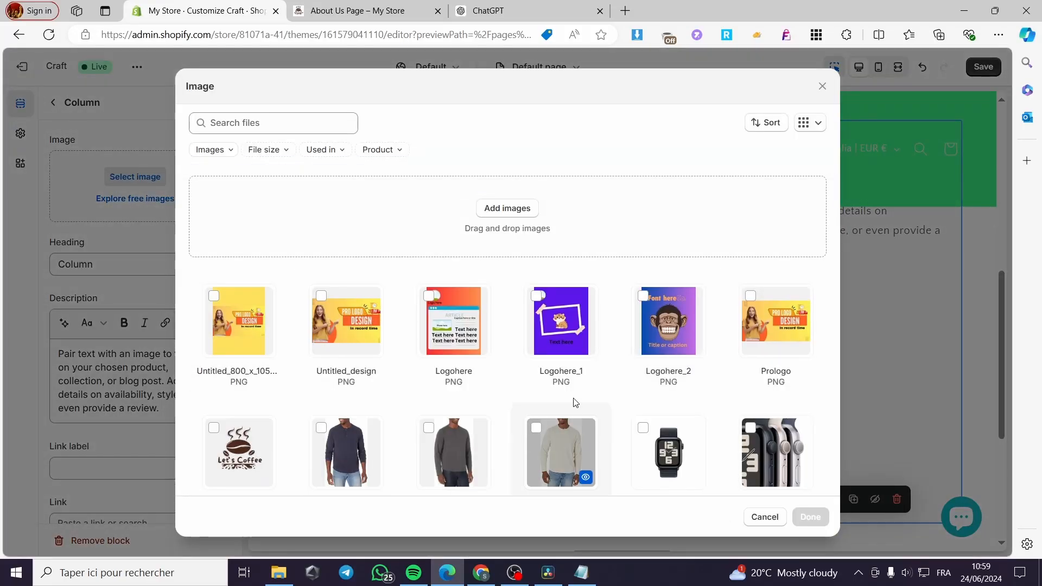
{"action": "left_click", "coordinate": [247, 444]}
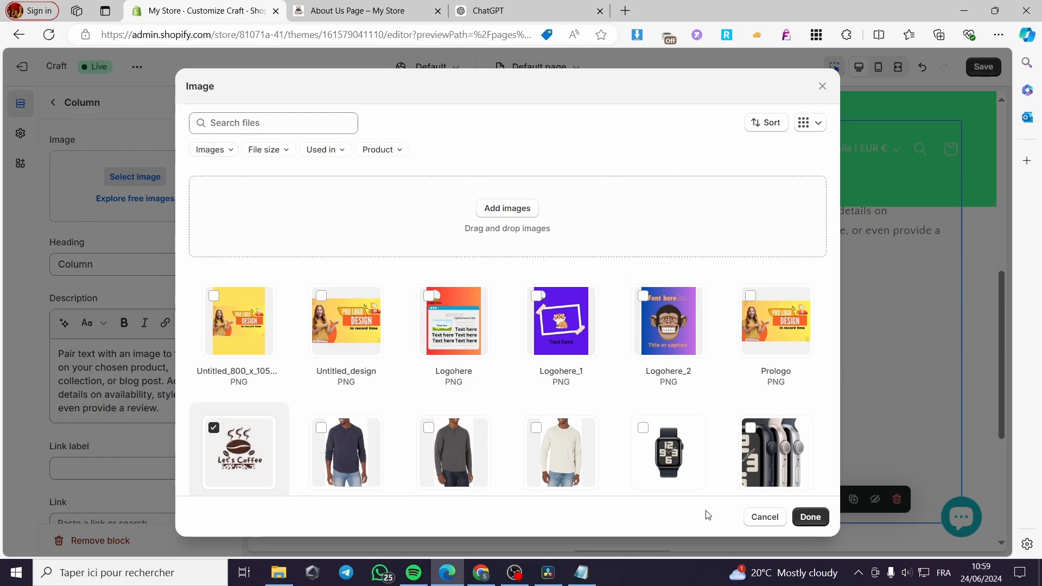
{"action": "left_click", "coordinate": [810, 516]}
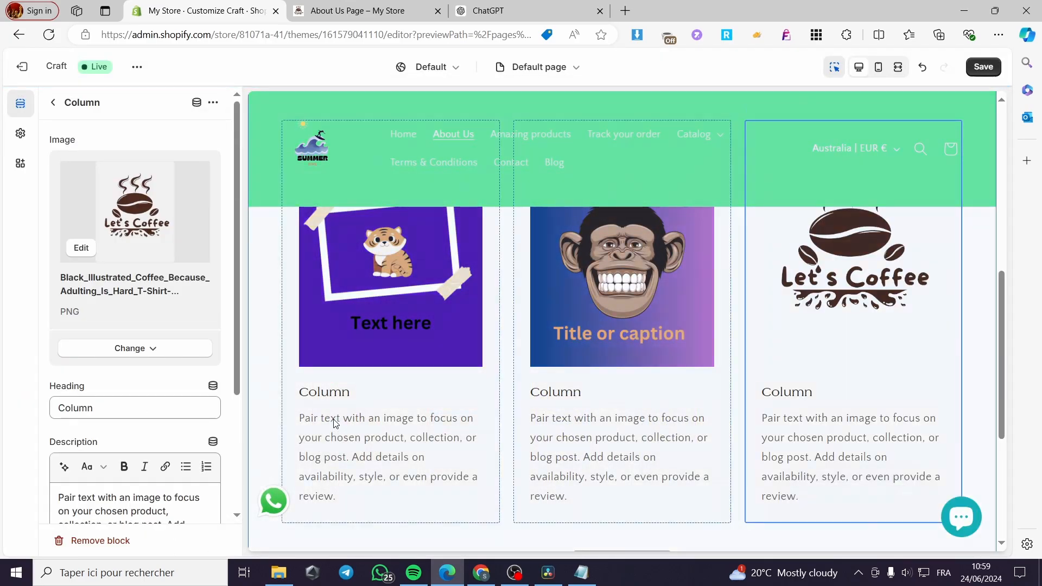
- Change the heading of the Multicolumn section's first column to "Our story"
{"action": "left_click", "coordinate": [341, 394]}
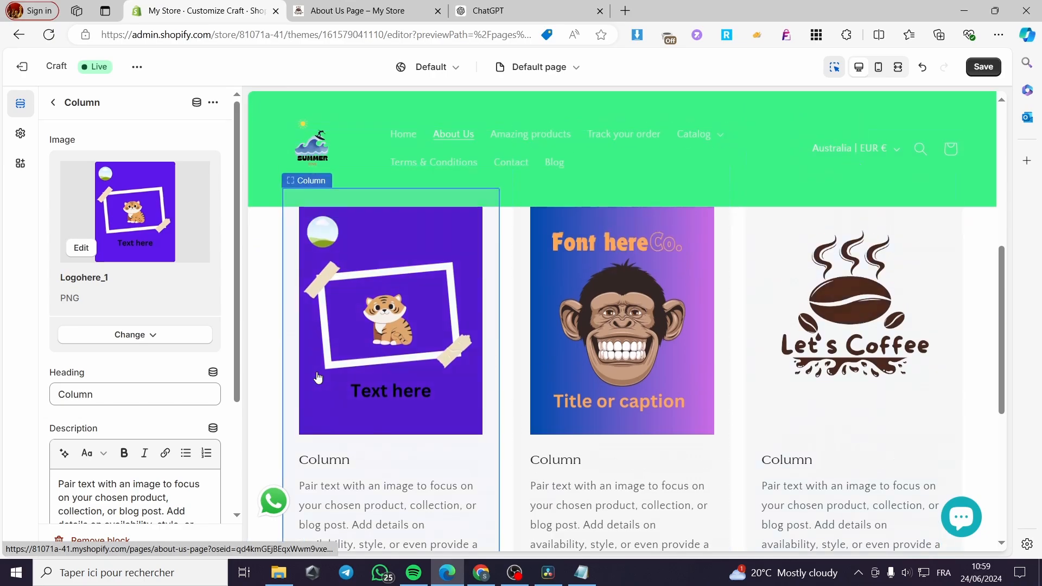
{"action": "scroll", "coordinate": [489, 374], "scroll_direction": "up", "scroll_amount": 3}
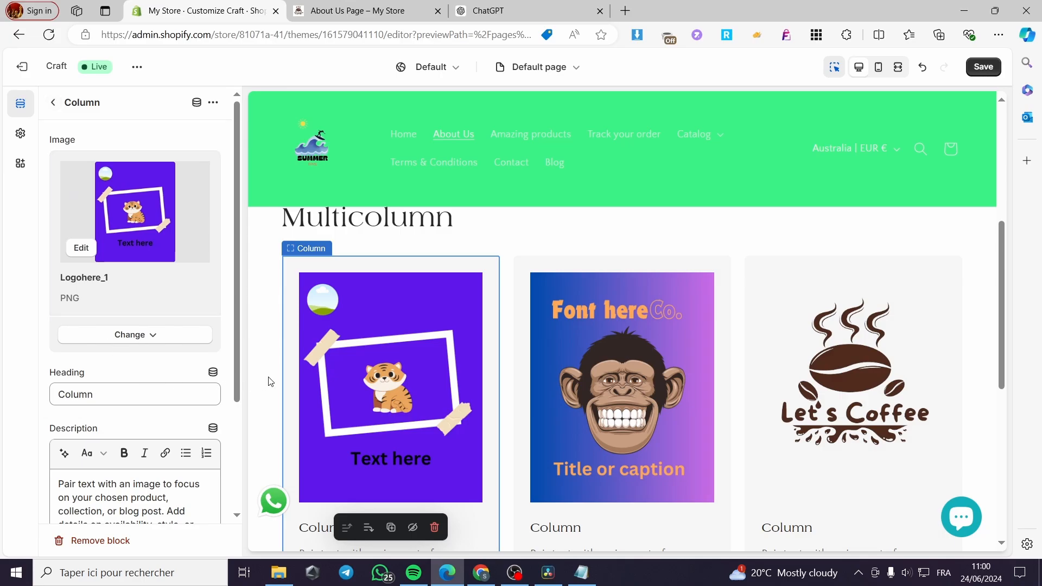
{"action": "scroll", "coordinate": [270, 382], "scroll_direction": "down", "scroll_amount": 3}
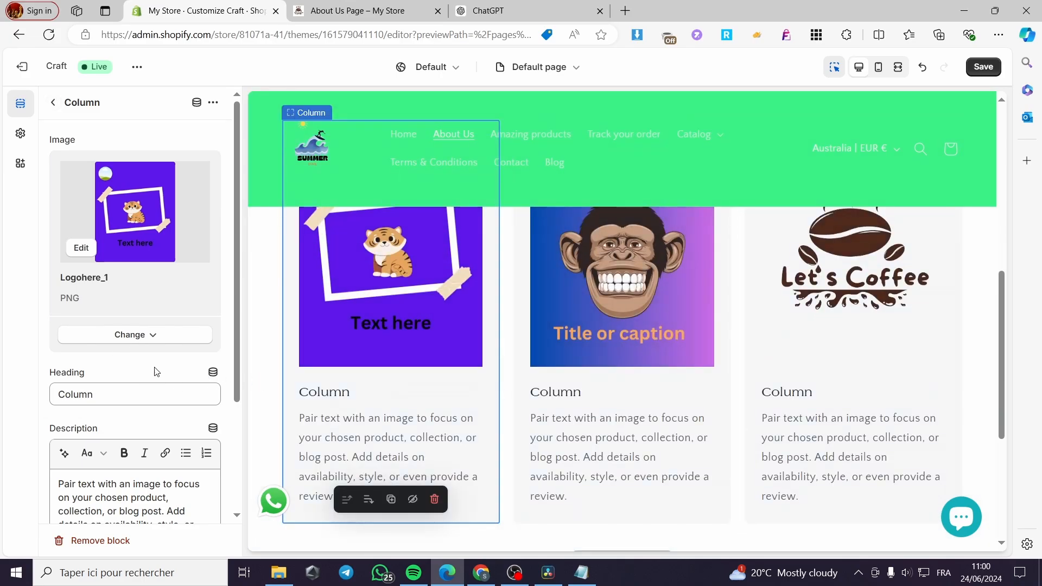
{"action": "double_click", "coordinate": [108, 395]}
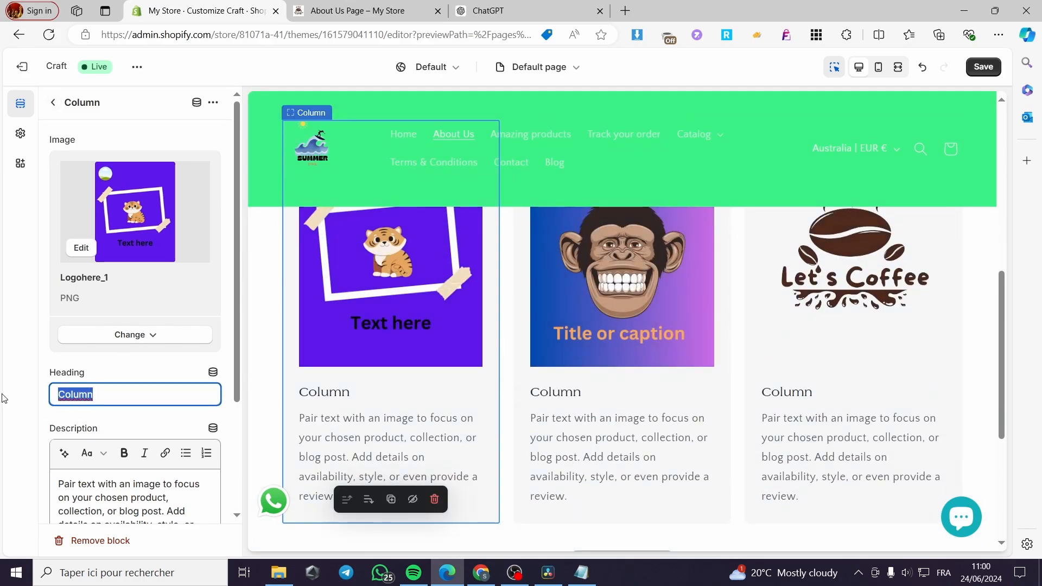
{"action": "type", "text": "Our story"}
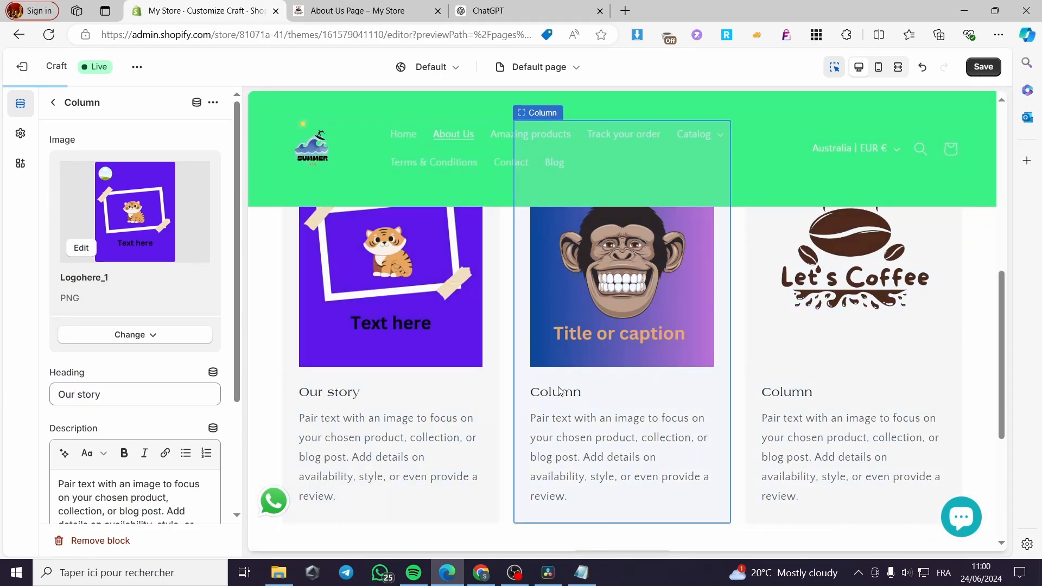
- Change the second column's heading to "Our beginning" and the third column's heading to "Here we are"
{"action": "left_click", "coordinate": [567, 404]}
{"action": "double_click", "coordinate": [103, 394]}
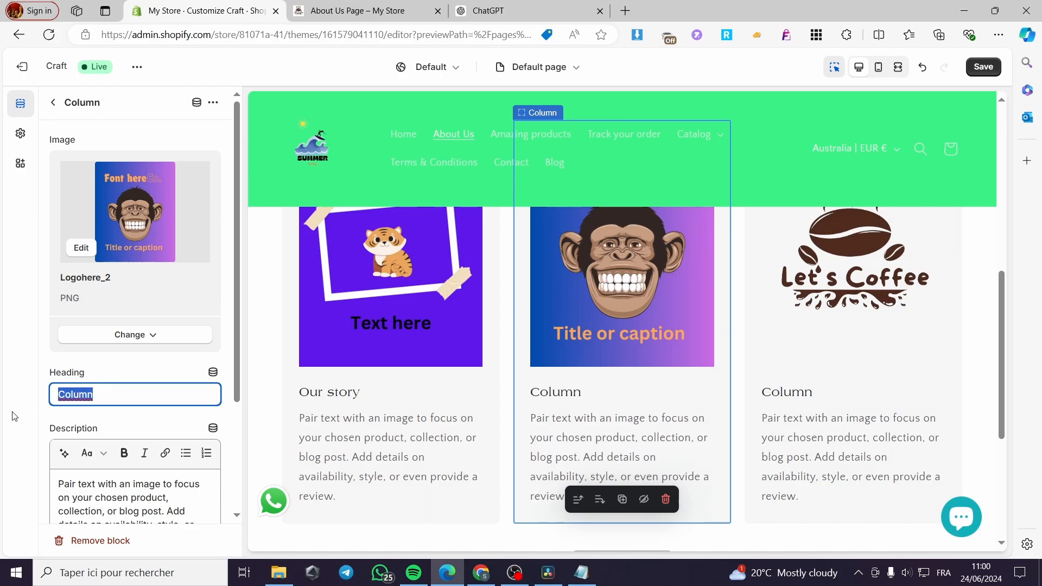
{"action": "type", "text": "Our beginning"}
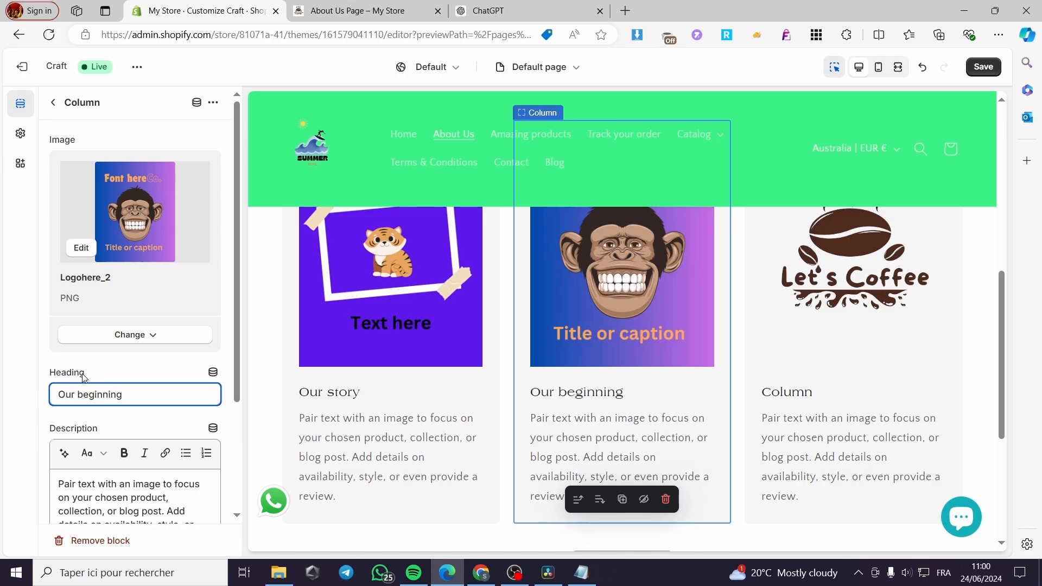
{"action": "left_click", "coordinate": [872, 414]}
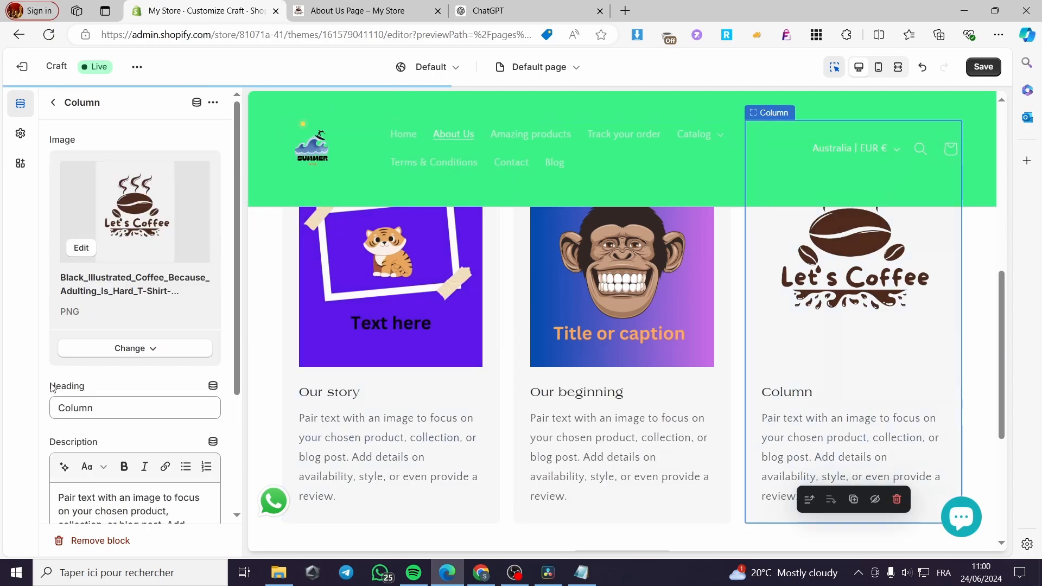
{"action": "double_click", "coordinate": [109, 404]}
{"action": "type", "text": "Here we are"}
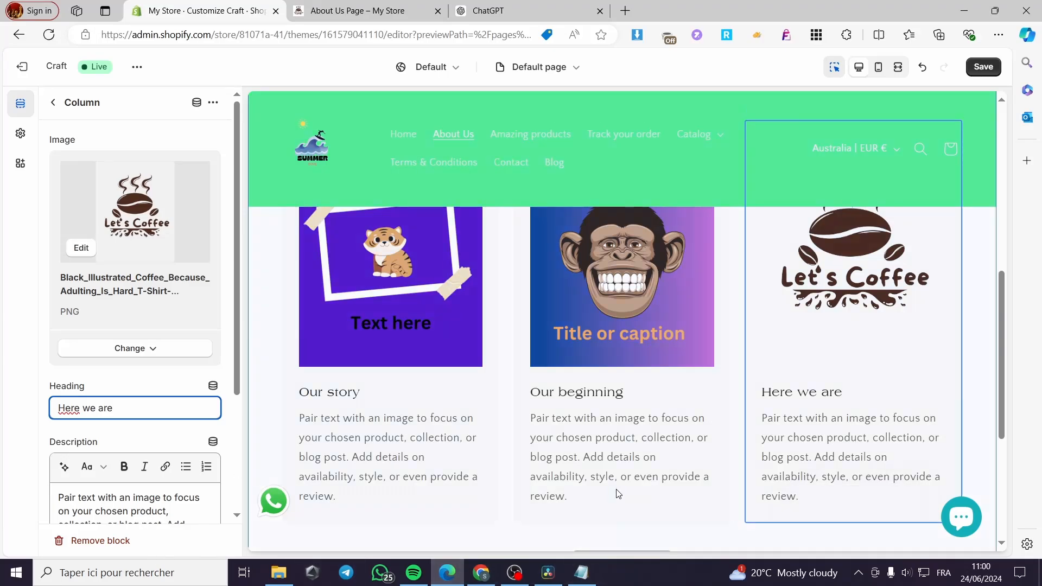
- Examine the Multicolumn section's columns in the page preview and review its layout, color and padding settings
{"action": "left_click", "coordinate": [345, 434]}
{"action": "left_click", "coordinate": [358, 440]}
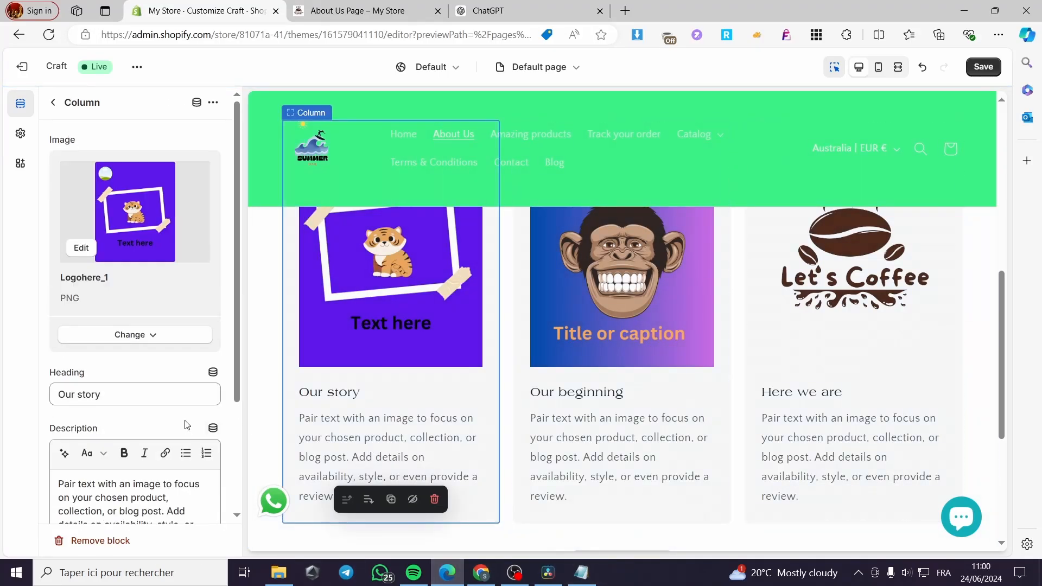
{"action": "scroll", "coordinate": [265, 457], "scroll_direction": "down", "scroll_amount": 2}
{"action": "scroll", "coordinate": [428, 443], "scroll_direction": "down", "scroll_amount": 3}
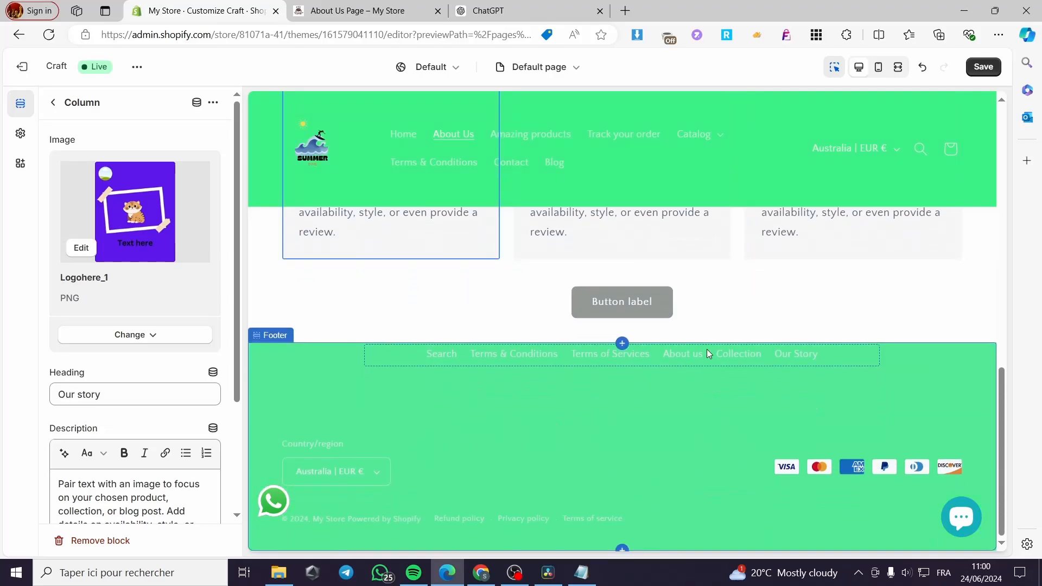
{"action": "left_click", "coordinate": [55, 103]}
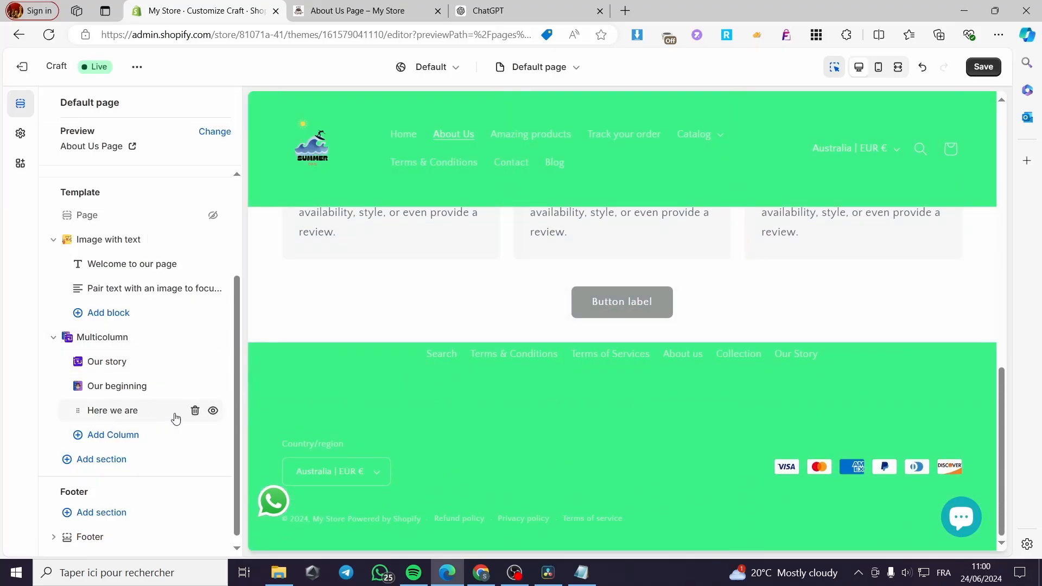
{"action": "mouse_move", "coordinate": [103, 410]}
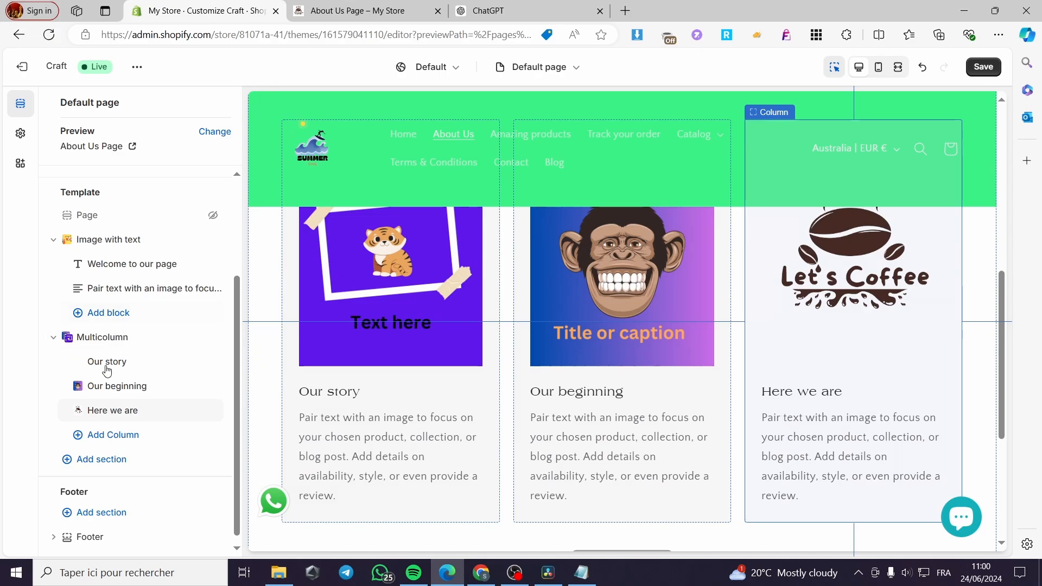
{"action": "scroll", "coordinate": [569, 445], "scroll_direction": "down", "scroll_amount": 3}
{"action": "left_click", "coordinate": [628, 434]}
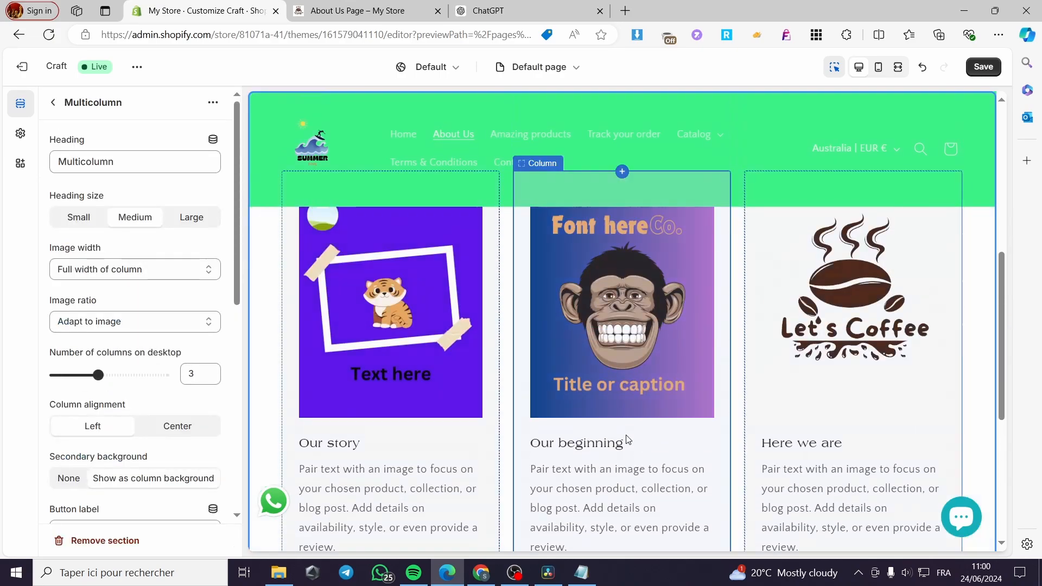
{"action": "scroll", "coordinate": [92, 299], "scroll_direction": "down", "scroll_amount": 3}
{"action": "scroll", "coordinate": [92, 298], "scroll_direction": "down", "scroll_amount": 5}
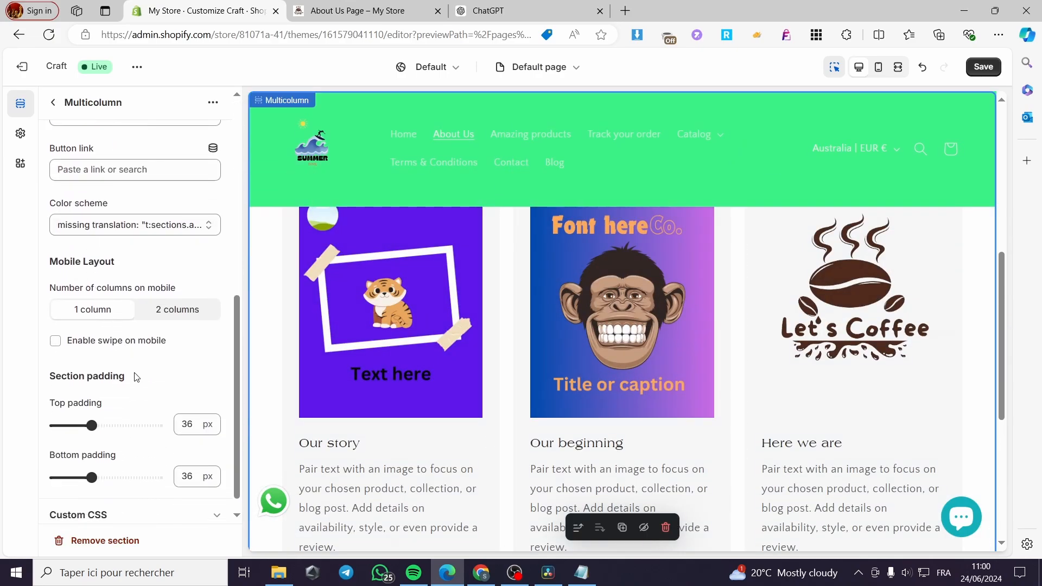
{"action": "scroll", "coordinate": [106, 234], "scroll_direction": "up", "scroll_amount": 7}
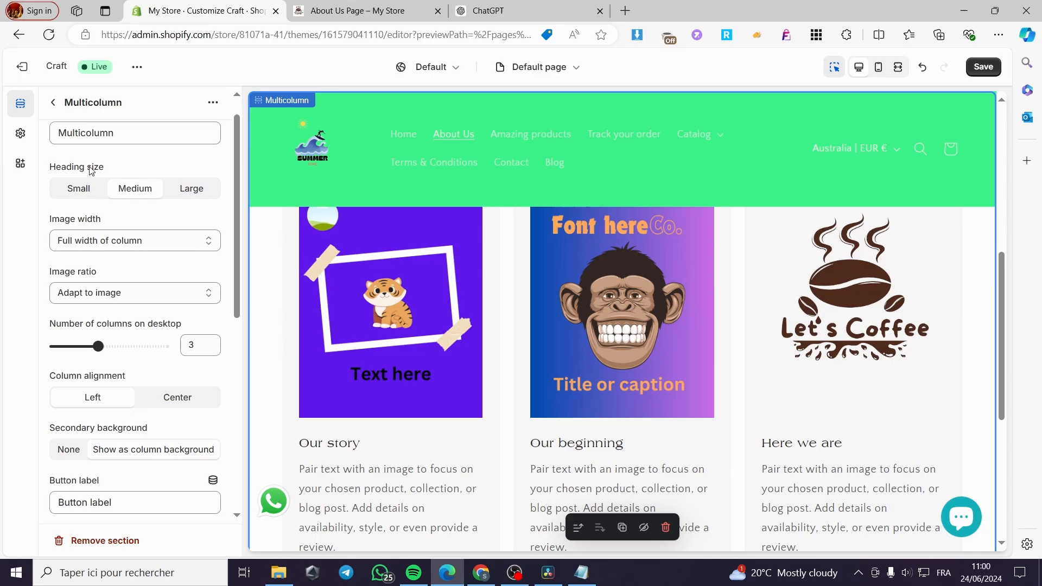
- Try a fourth column in the Multicolumn section and remove it again
{"action": "left_click", "coordinate": [52, 103]}
{"action": "left_click", "coordinate": [134, 432]}
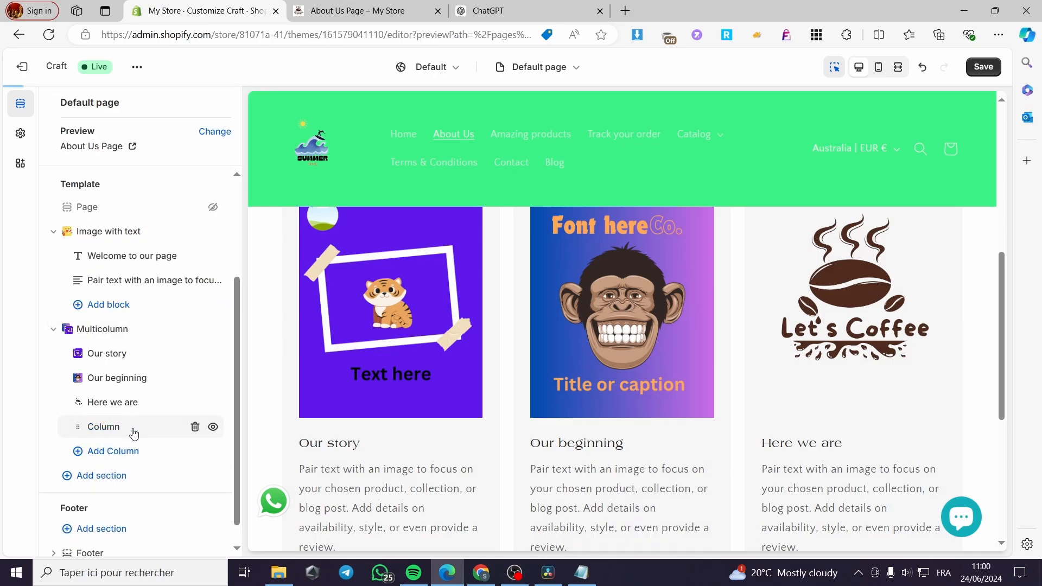
{"action": "left_click", "coordinate": [195, 427]}
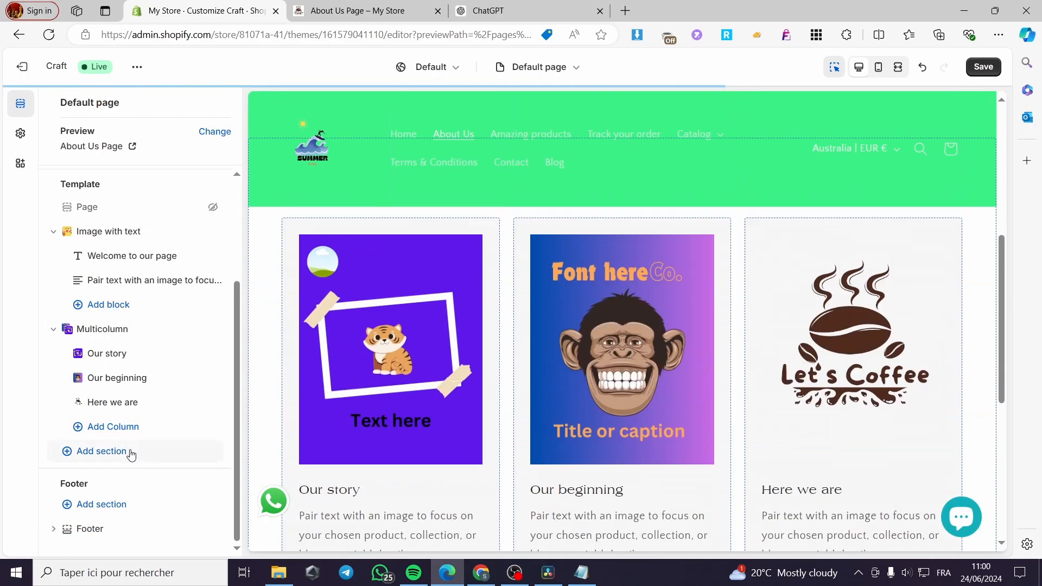
- Add a Collapsible content section below the Multicolumn section
{"action": "left_click", "coordinate": [132, 453]}
{"action": "scroll", "coordinate": [382, 411], "scroll_direction": "down", "scroll_amount": 1}
{"action": "scroll", "coordinate": [382, 410], "scroll_direction": "down", "scroll_amount": 1}
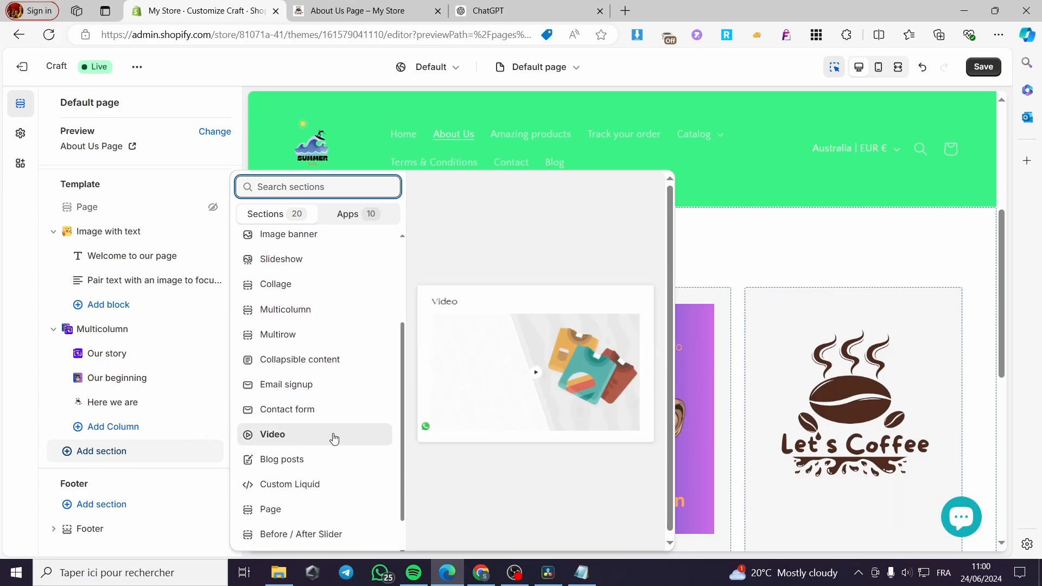
{"action": "scroll", "coordinate": [333, 438], "scroll_direction": "down", "scroll_amount": 1}
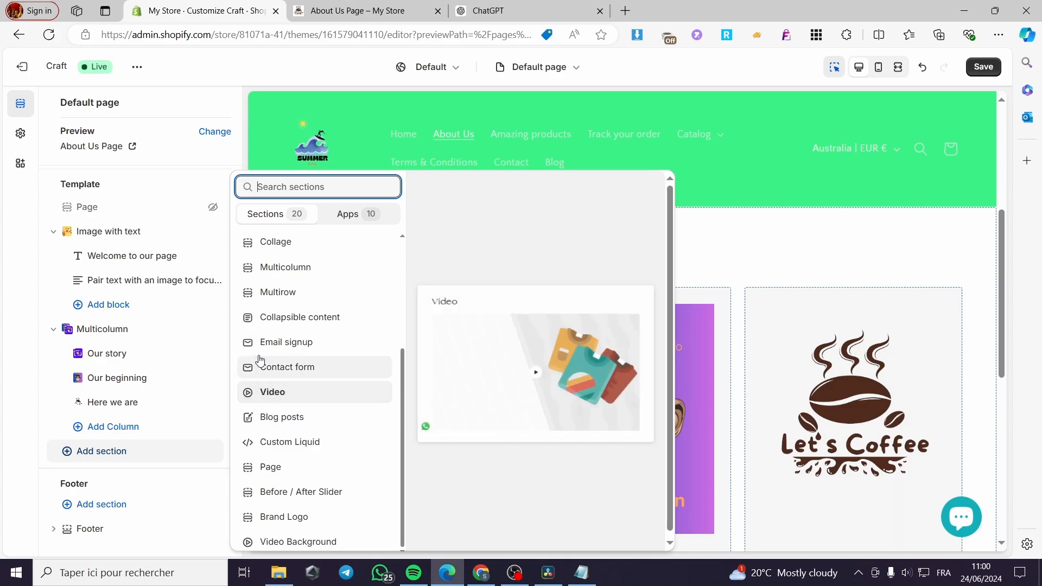
{"action": "left_click", "coordinate": [321, 323]}
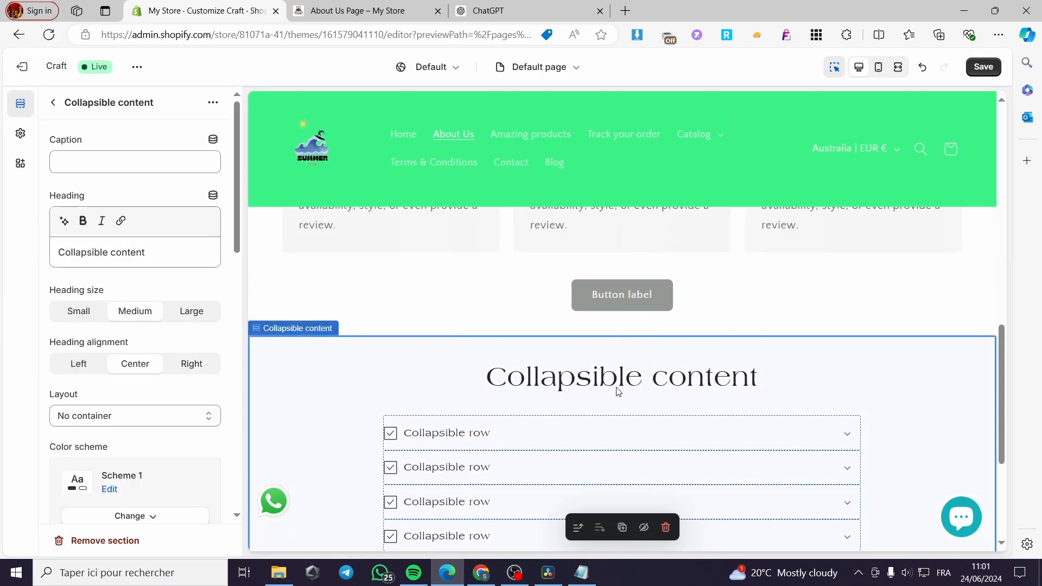
- Try Scheme 4 as the Collapsible content section's color scheme, and settle on Scheme 6
{"action": "scroll", "coordinate": [84, 269], "scroll_direction": "down", "scroll_amount": 3}
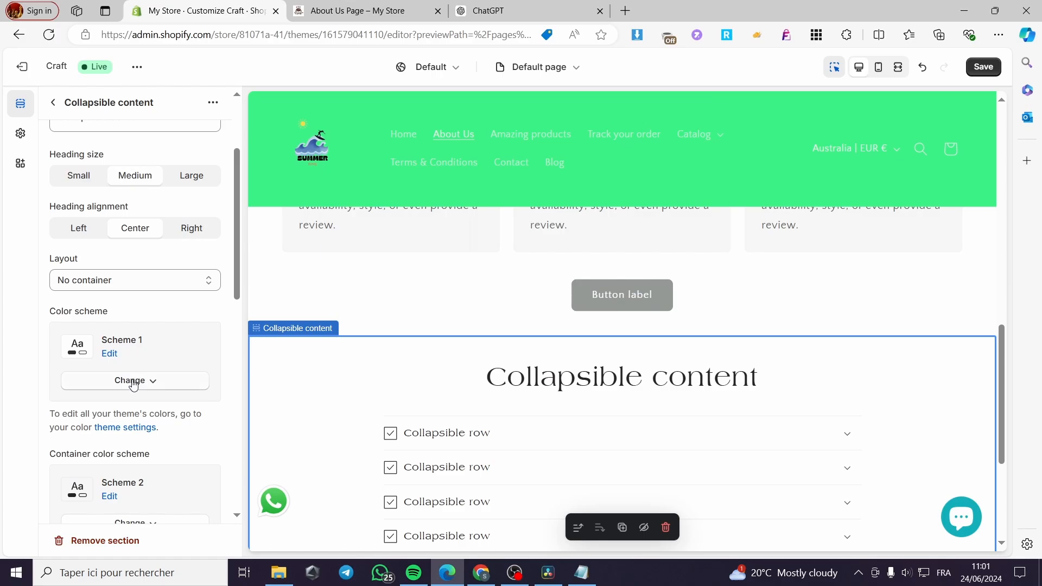
{"action": "left_click", "coordinate": [164, 384]}
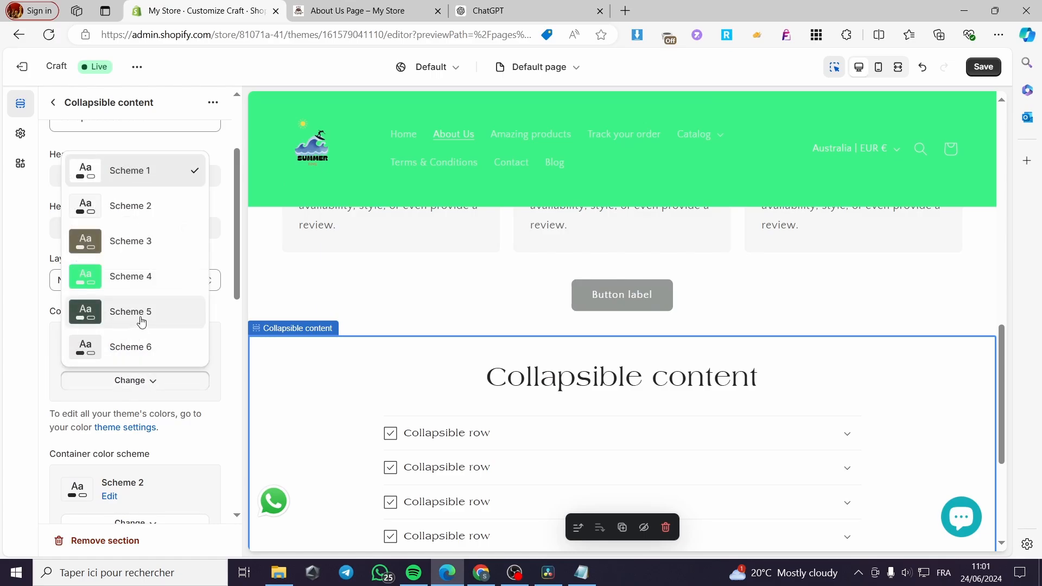
{"action": "left_click", "coordinate": [149, 277]}
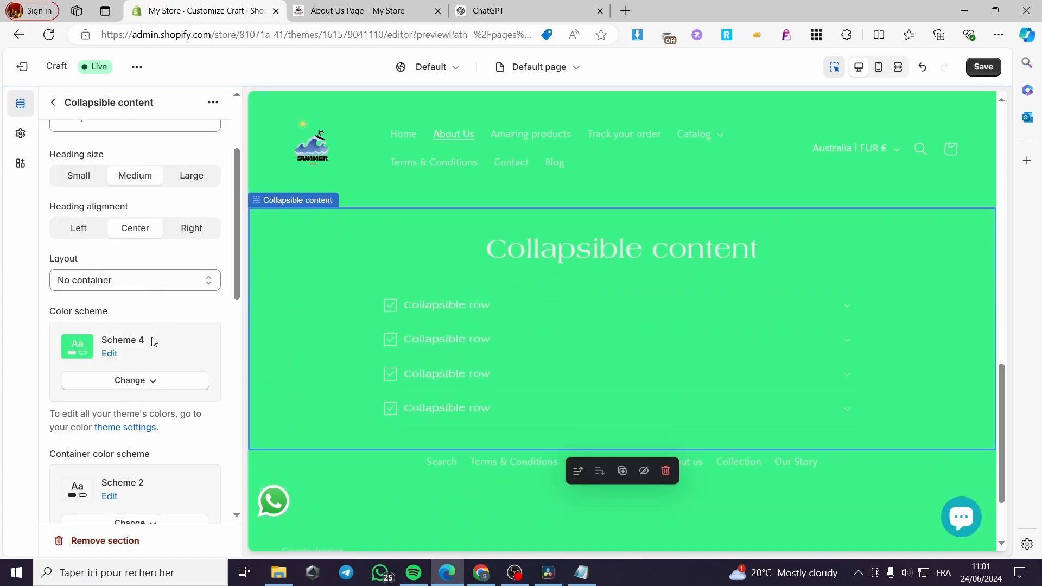
{"action": "left_click", "coordinate": [133, 382]}
{"action": "left_click", "coordinate": [130, 353]}
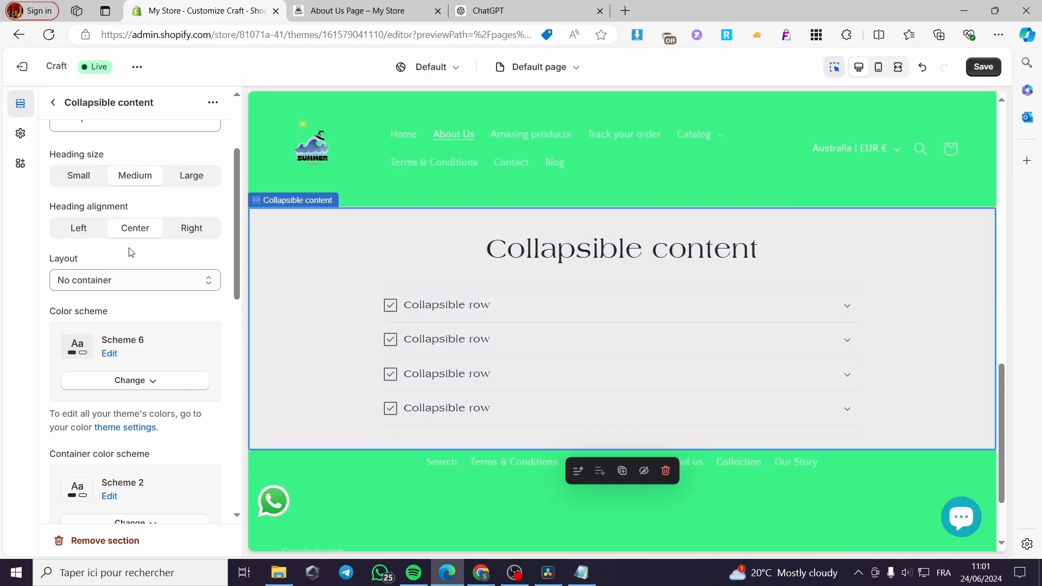
- Change the Collapsible content section's heading to "FAQ" and make it bold
{"action": "scroll", "coordinate": [142, 258], "scroll_direction": "up", "scroll_amount": 3}
{"action": "left_click_drag", "start_coordinate": [157, 254], "coordinate": [36, 253]}
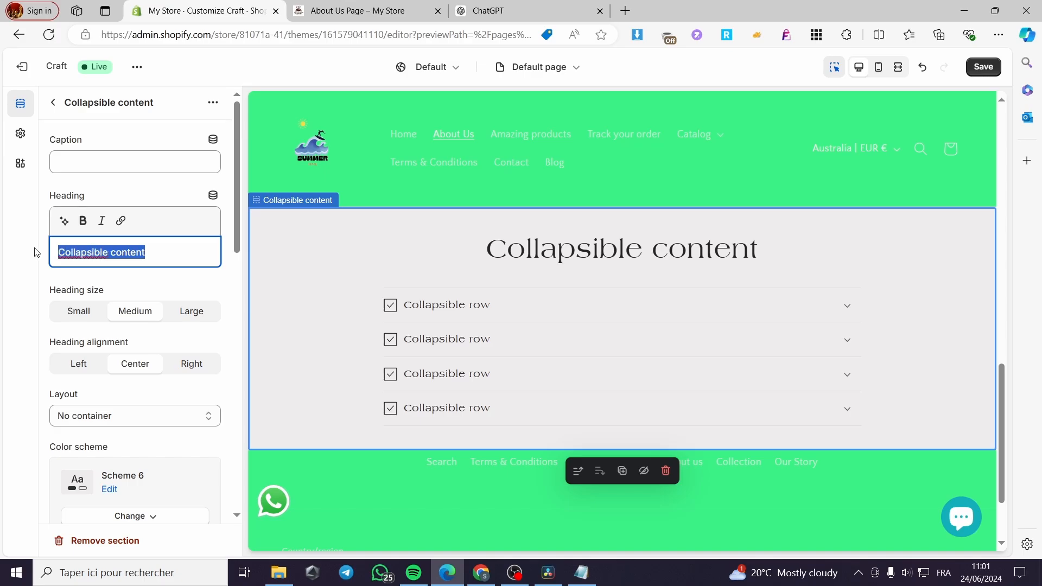
{"action": "type", "text": "F"}
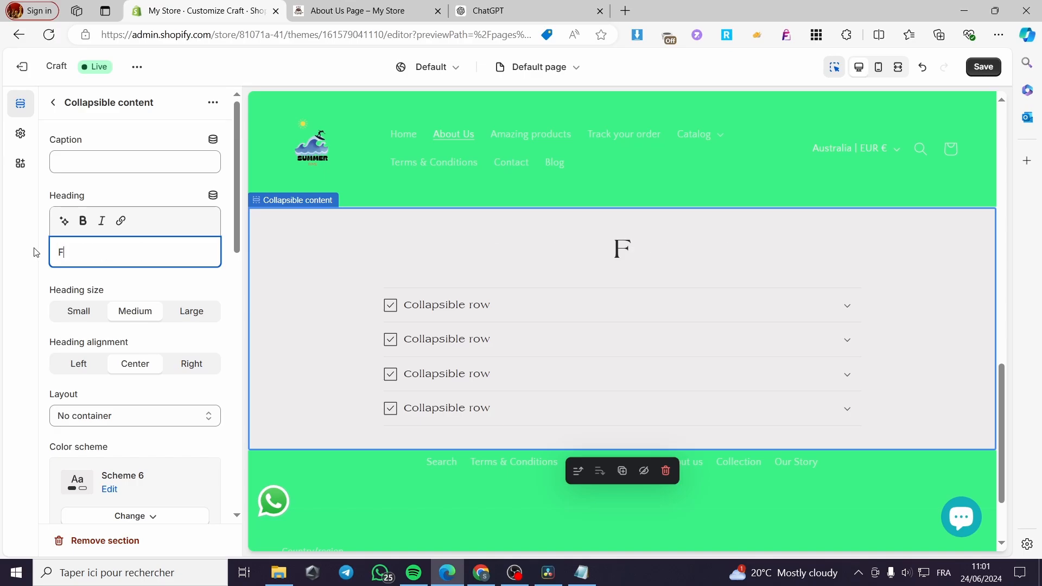
{"action": "type", "text": "AQ"}
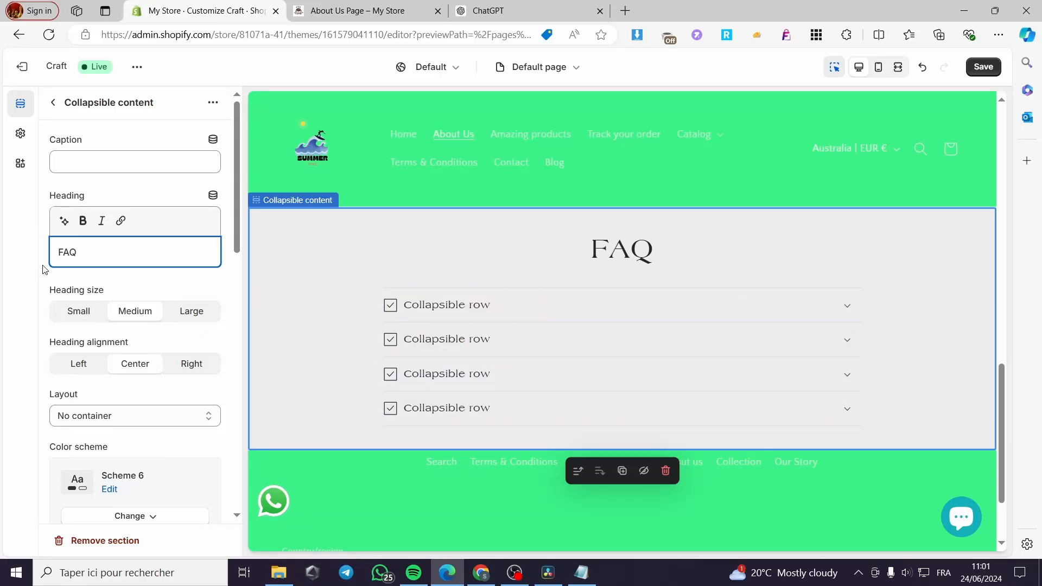
{"action": "key", "text": "ctrl+a"}
{"action": "left_click", "coordinate": [83, 222]}
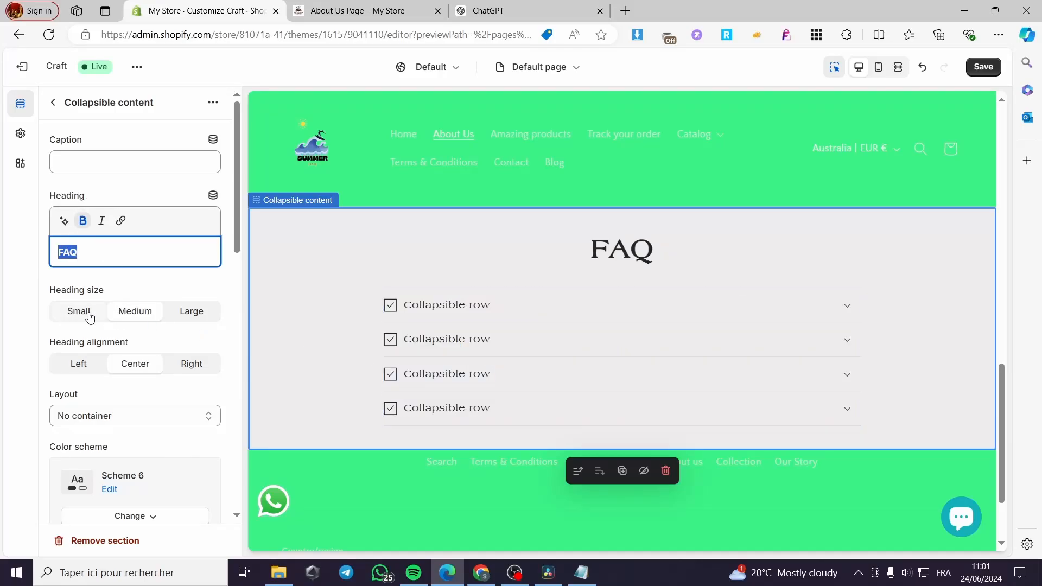
- Set the FAQ heading size to Large, and change the first collapsible row's heading to "How is the quality of service ?"
{"action": "left_click", "coordinate": [192, 317]}
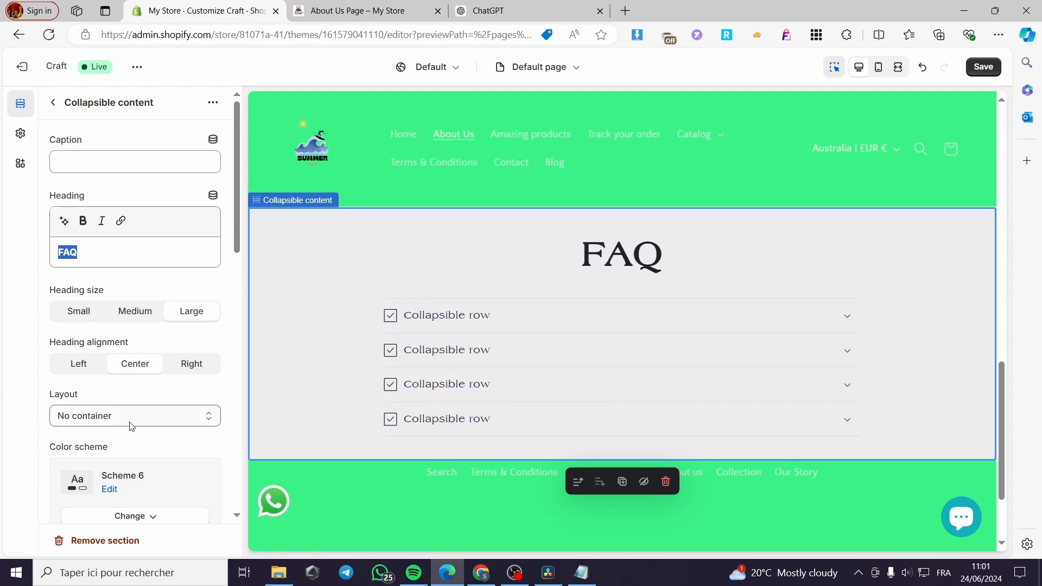
{"action": "left_click", "coordinate": [490, 319]}
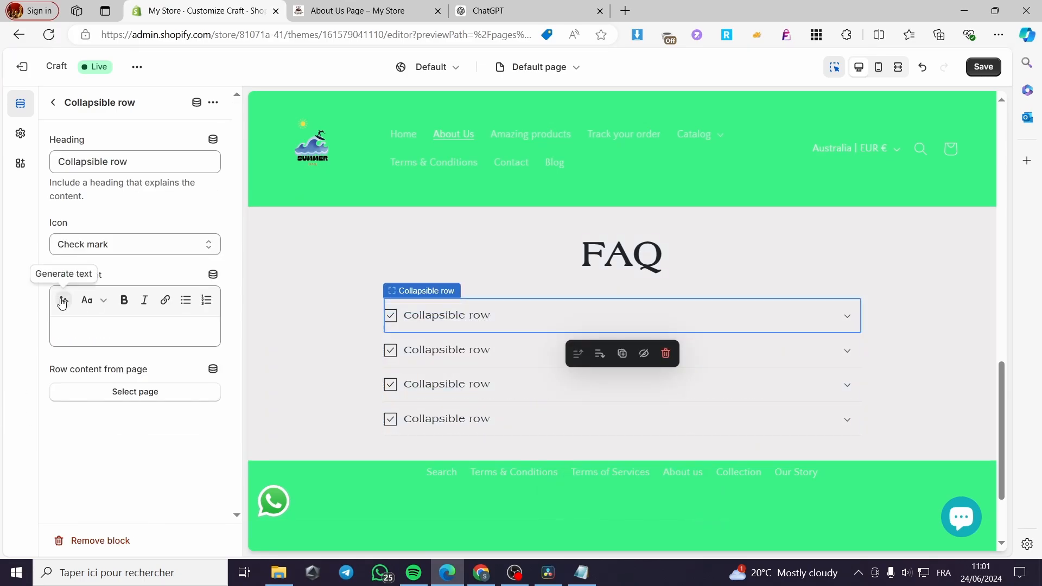
{"action": "left_click_drag", "start_coordinate": [135, 163], "coordinate": [2, 171]}
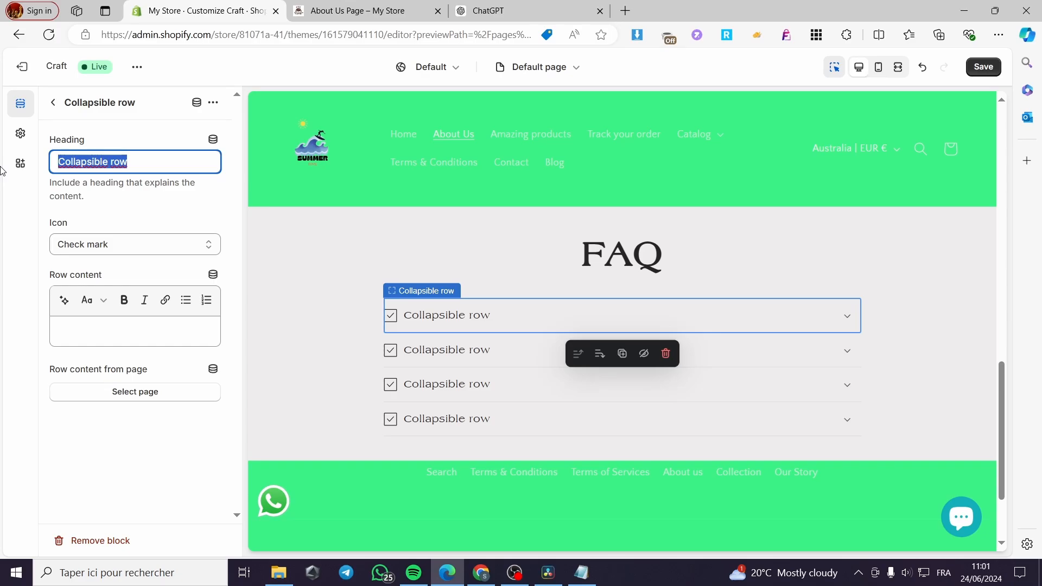
{"action": "type", "text": "How "}
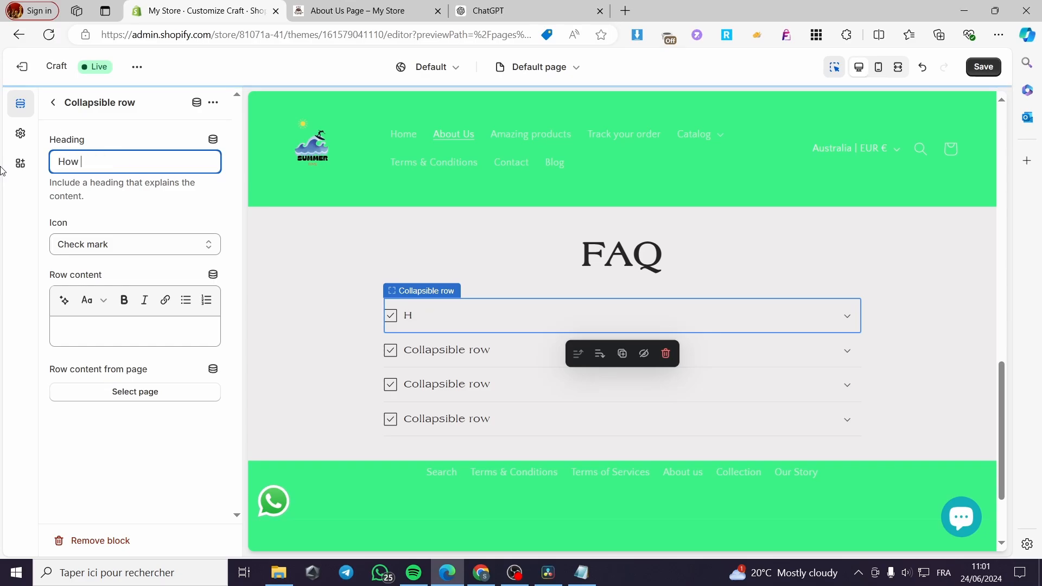
{"action": "type", "text": "is the "}
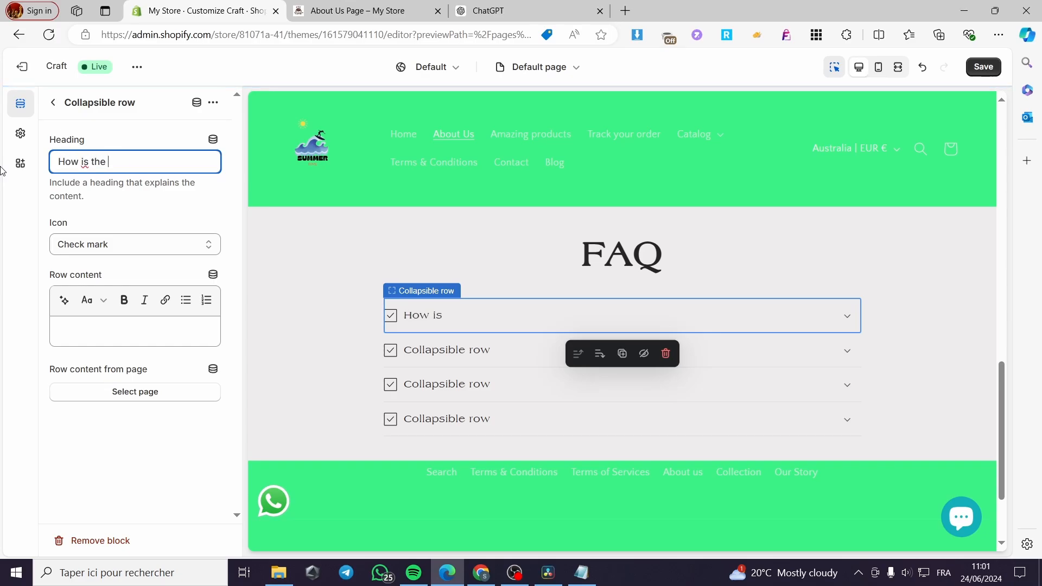
{"action": "type", "text": "quality of service ?"}
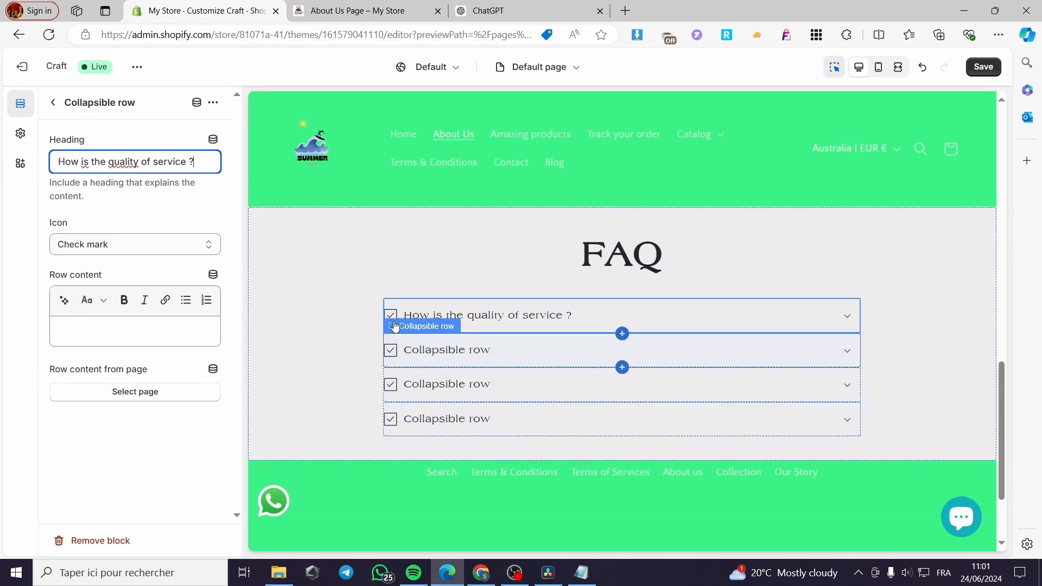
- Give the first FAQ row the Clipboard icon and the row content "The quality is top notch"
{"action": "left_click", "coordinate": [108, 244]}
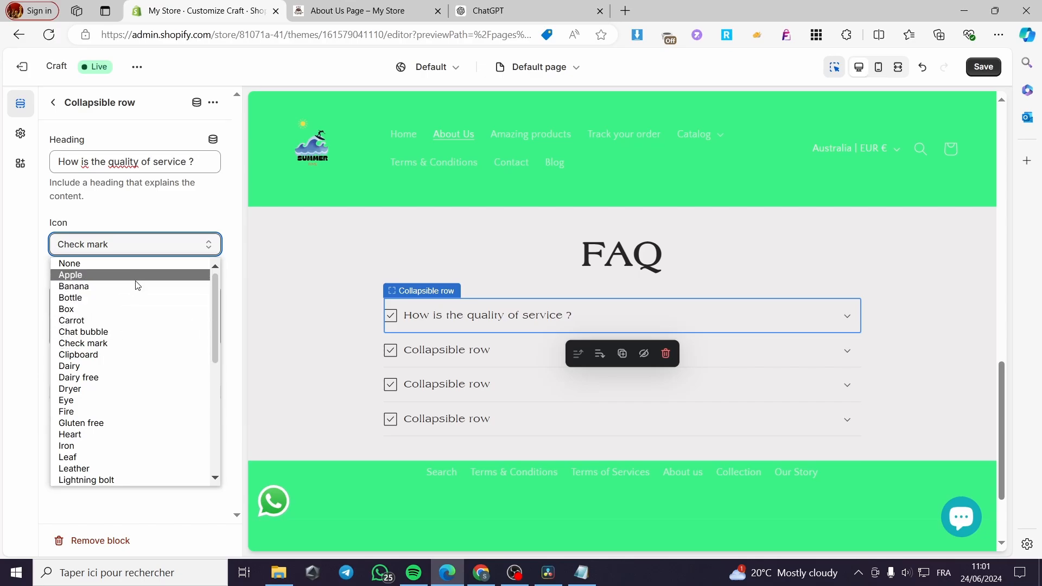
{"action": "left_click", "coordinate": [144, 355]}
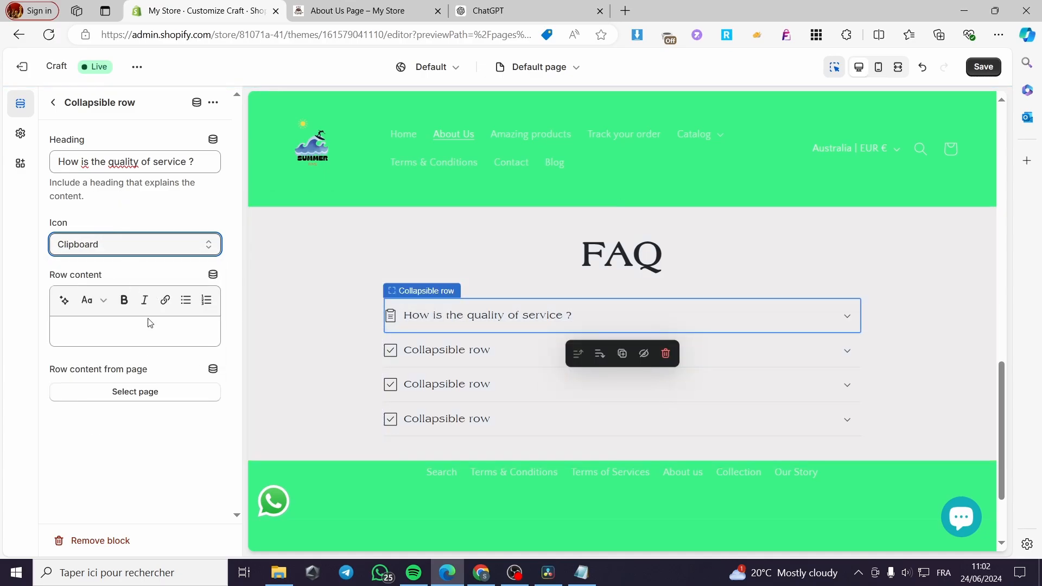
{"action": "left_click", "coordinate": [151, 339]}
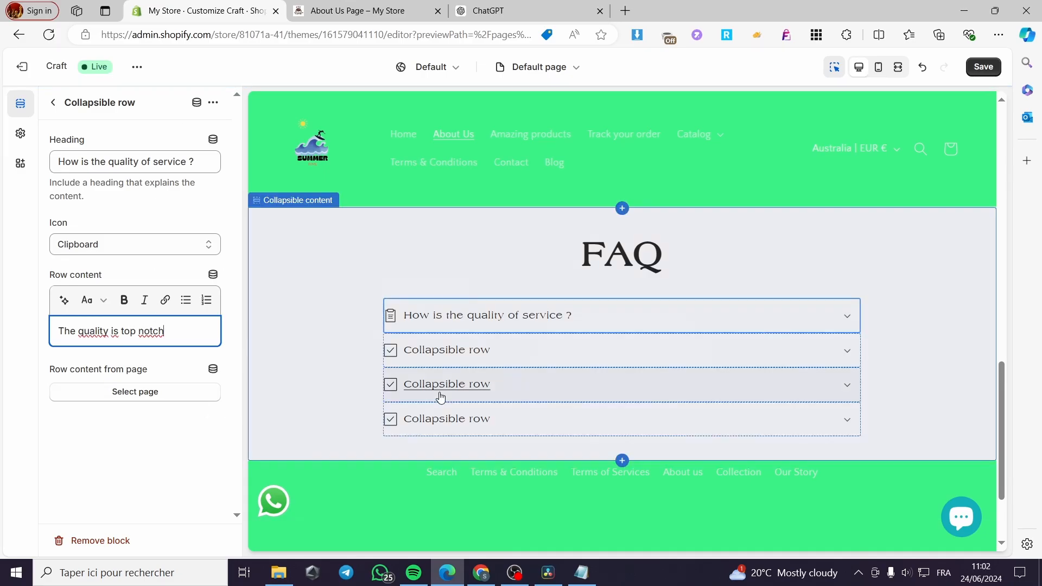
- Change the second collapsible row's heading to "How is it possible to make paylments in your platform ?"
{"action": "left_click", "coordinate": [434, 350]}
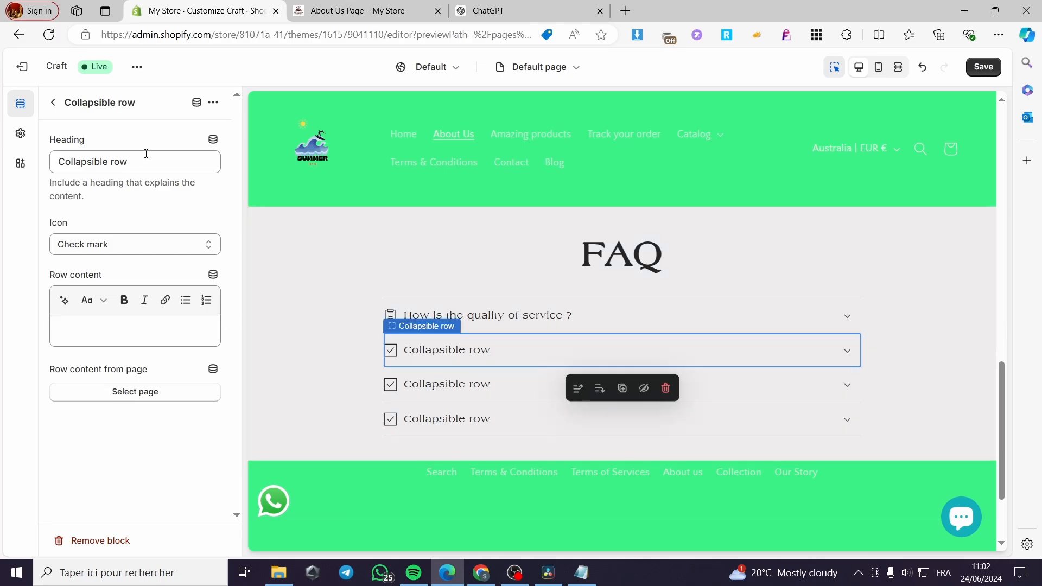
{"action": "left_click_drag", "start_coordinate": [142, 161], "coordinate": [2, 173]}
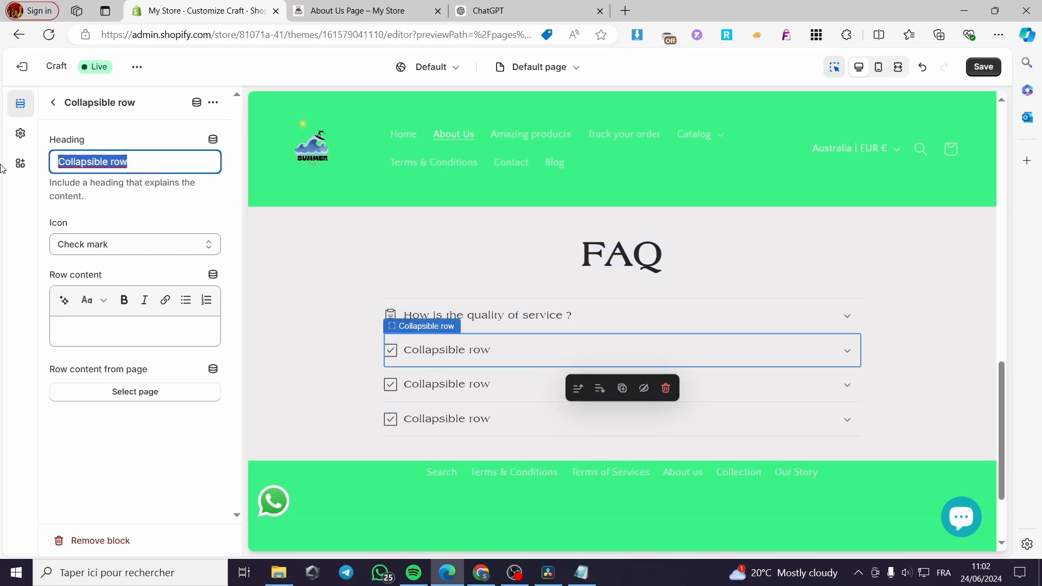
{"action": "type", "text": "How is"}
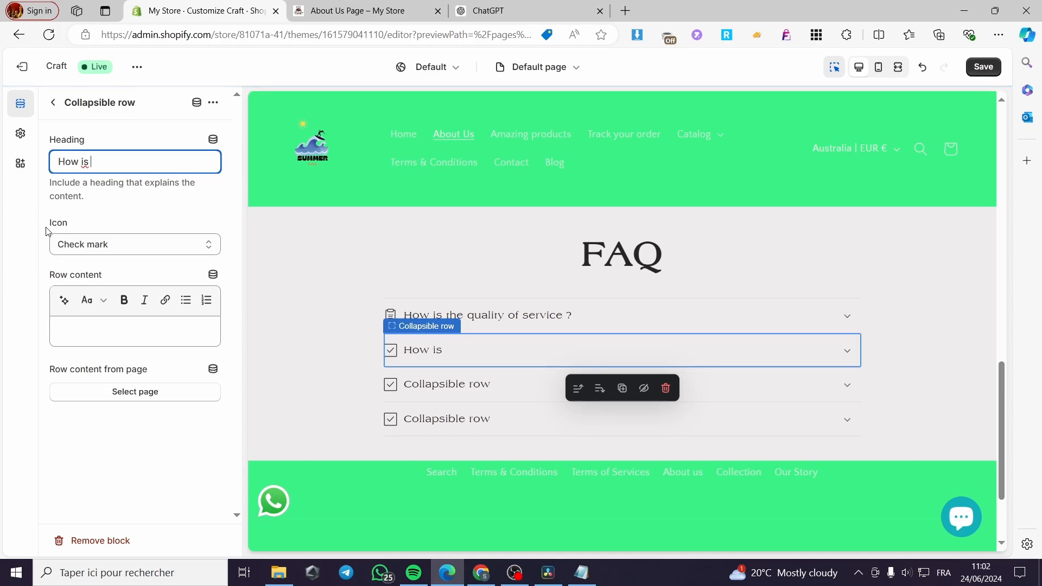
{"action": "type", "text": "it posd"}
{"action": "key", "text": "BackSpace"}
{"action": "type", "text": "sible to make"}
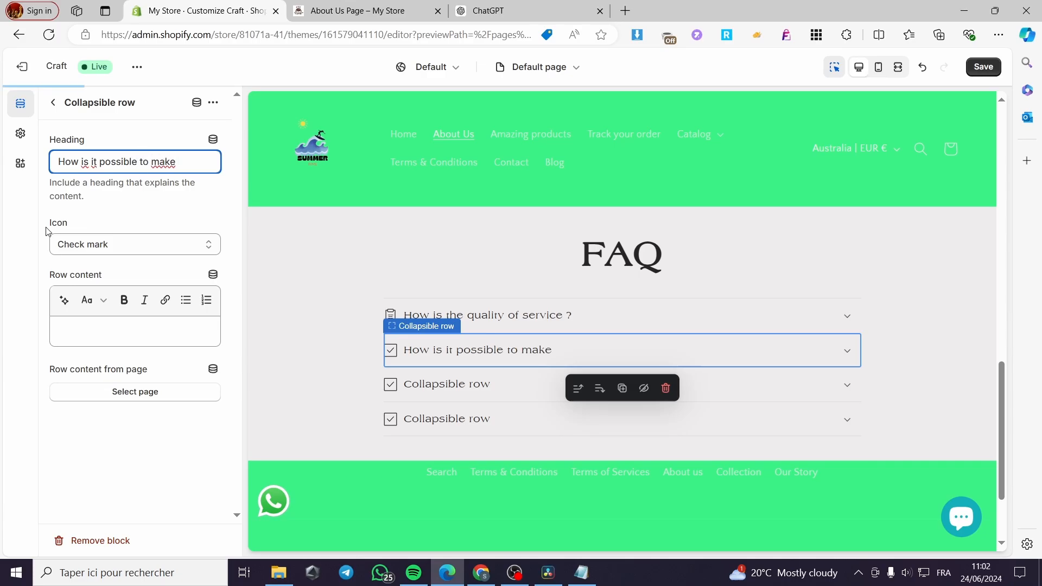
{"action": "type", "text": " paylments in your platform"}
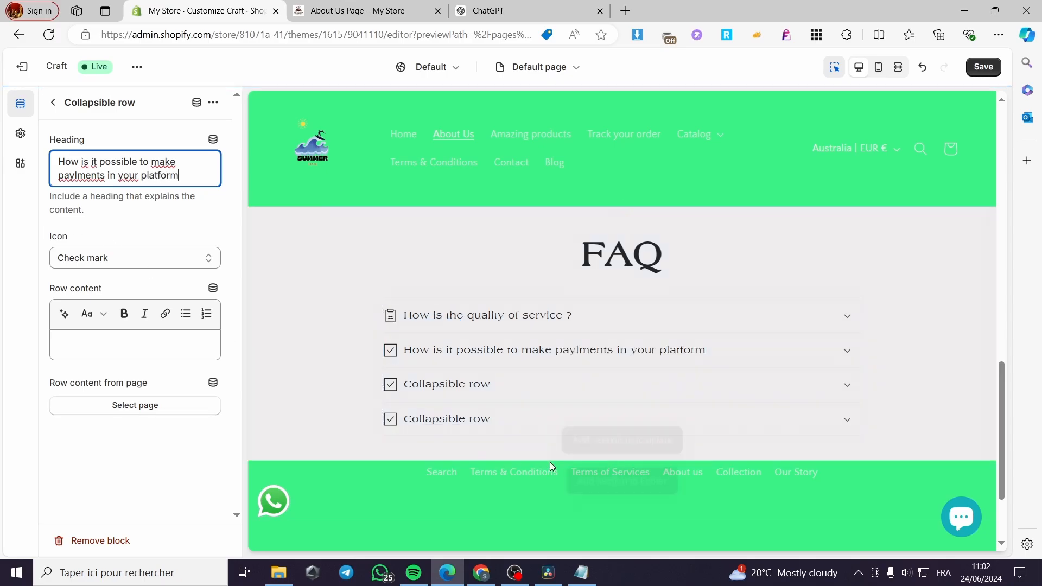
{"action": "type", "text": "?"}
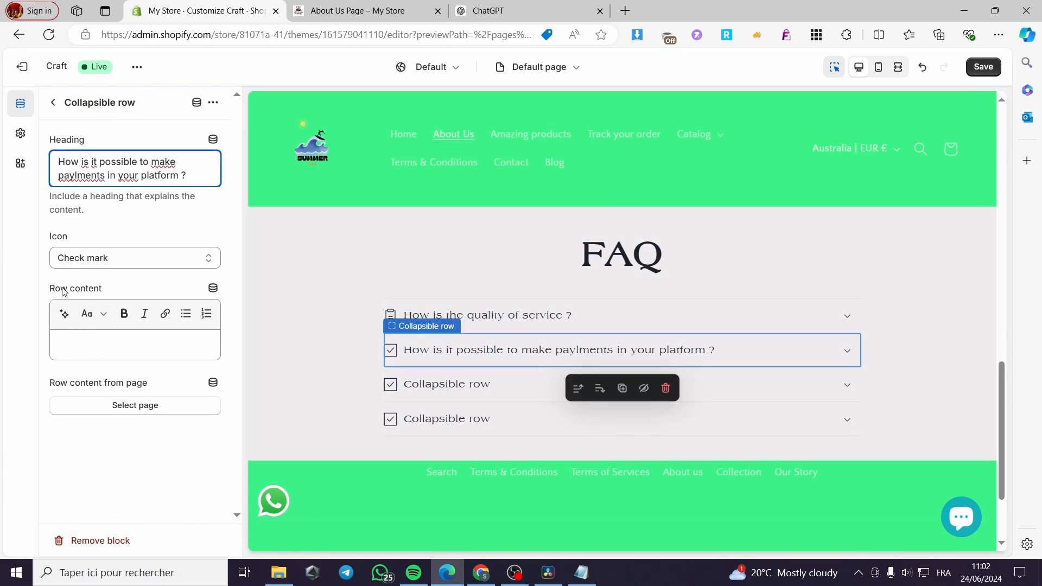
- Enter "We accept all online payments" as the second FAQ row's content
{"action": "left_click", "coordinate": [133, 342]}
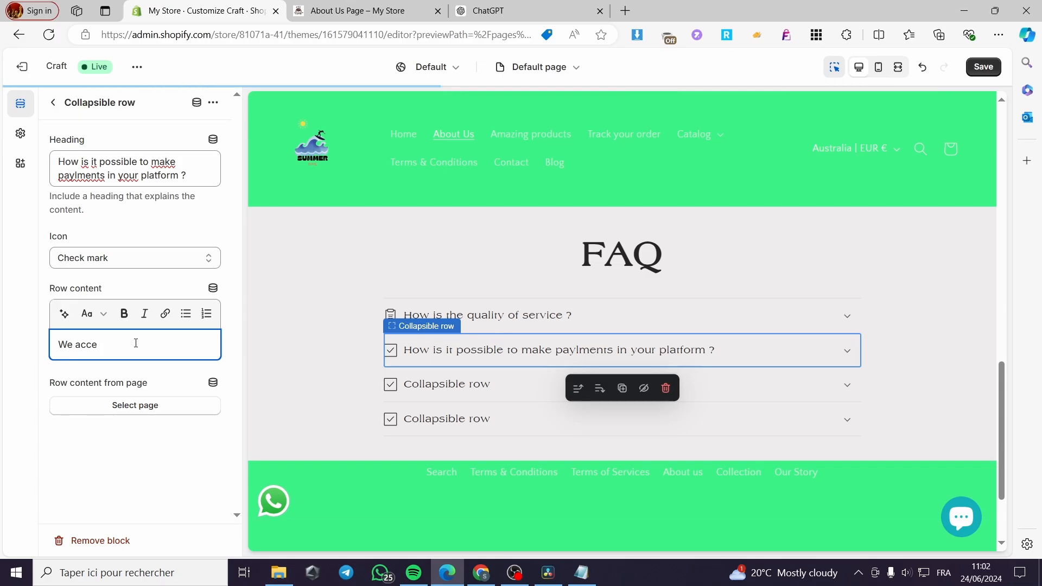
{"action": "type", "text": "We accept a"}
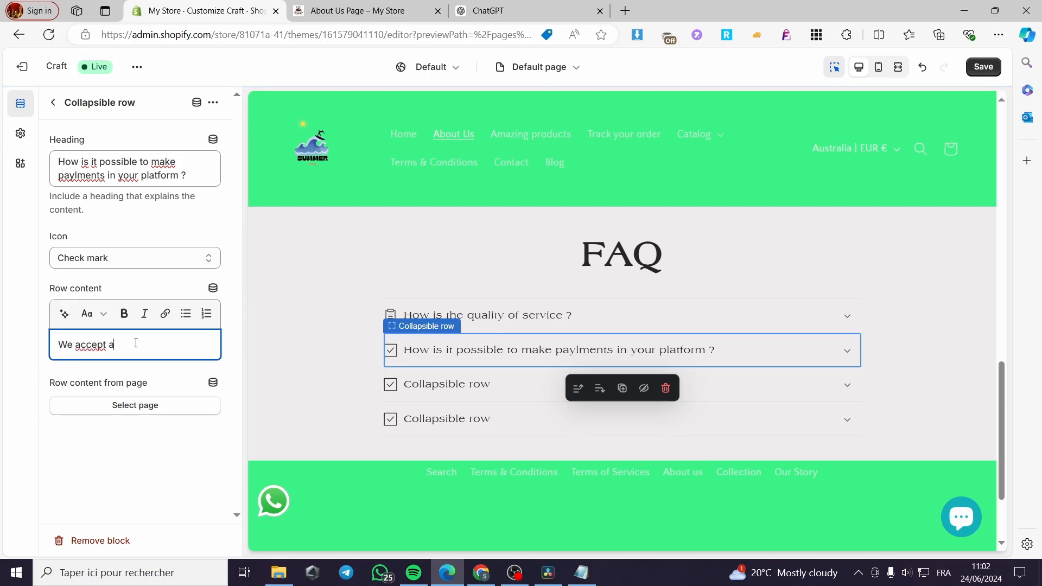
{"action": "type", "text": "ll online"}
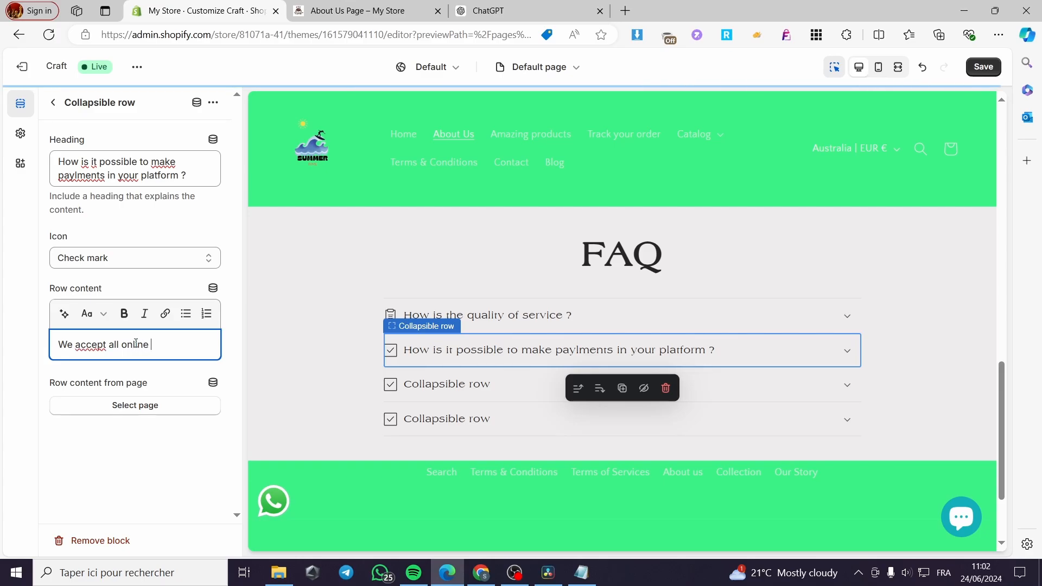
{"action": "type", "text": " paymeny"}
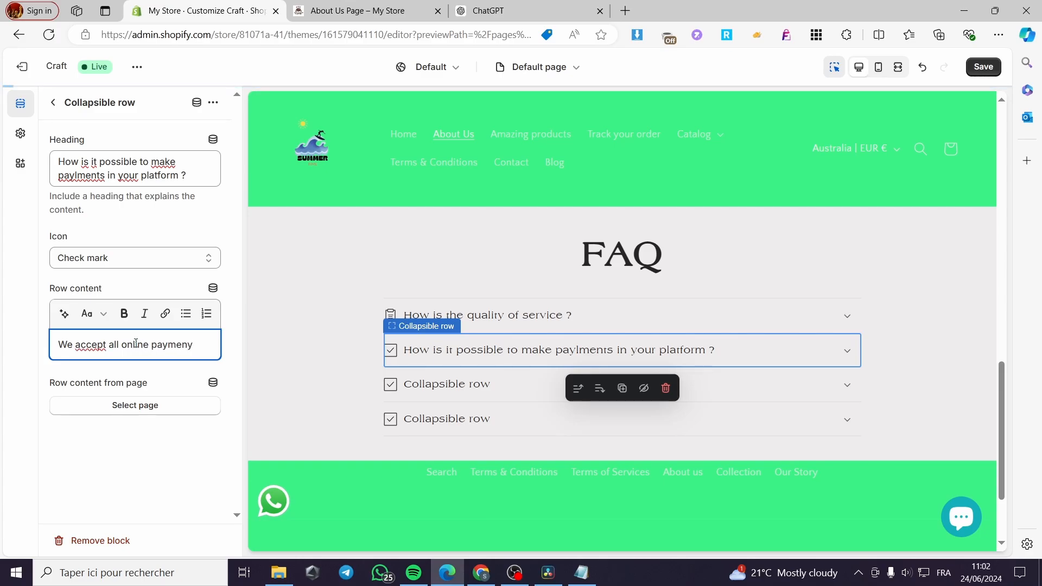
{"action": "key", "text": "BackSpace"}
{"action": "type", "text": "ts"}
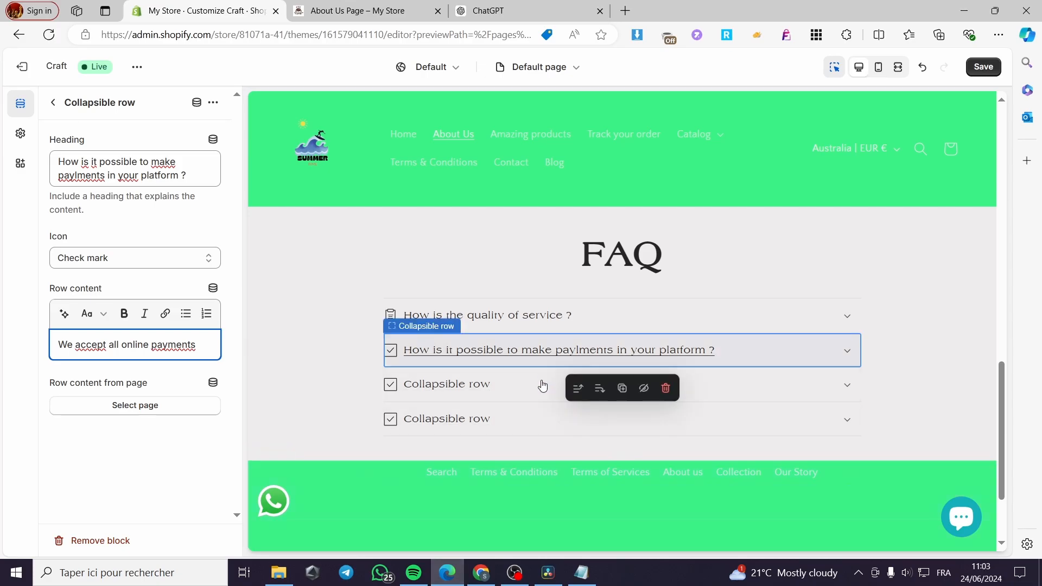
- Delete the two unused collapsible rows from the FAQ section
{"action": "left_click", "coordinate": [602, 384]}
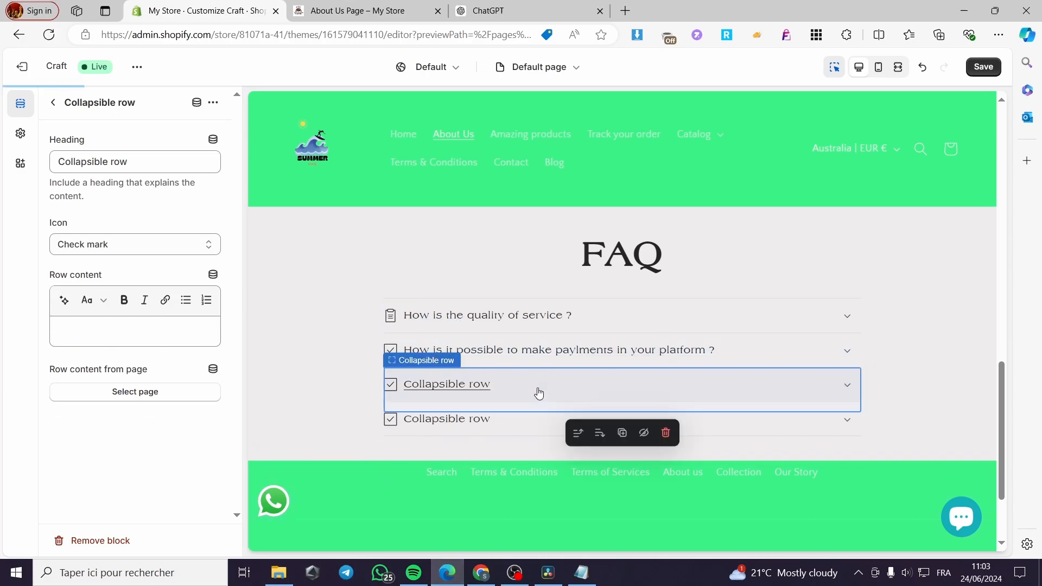
{"action": "left_click", "coordinate": [668, 422]}
{"action": "left_click", "coordinate": [647, 386]}
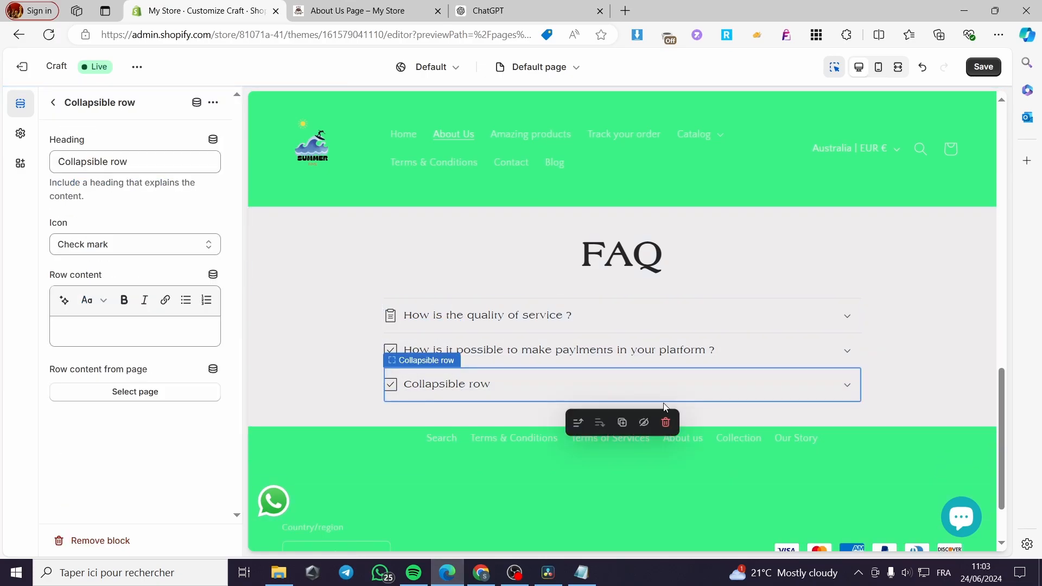
{"action": "left_click", "coordinate": [666, 422]}
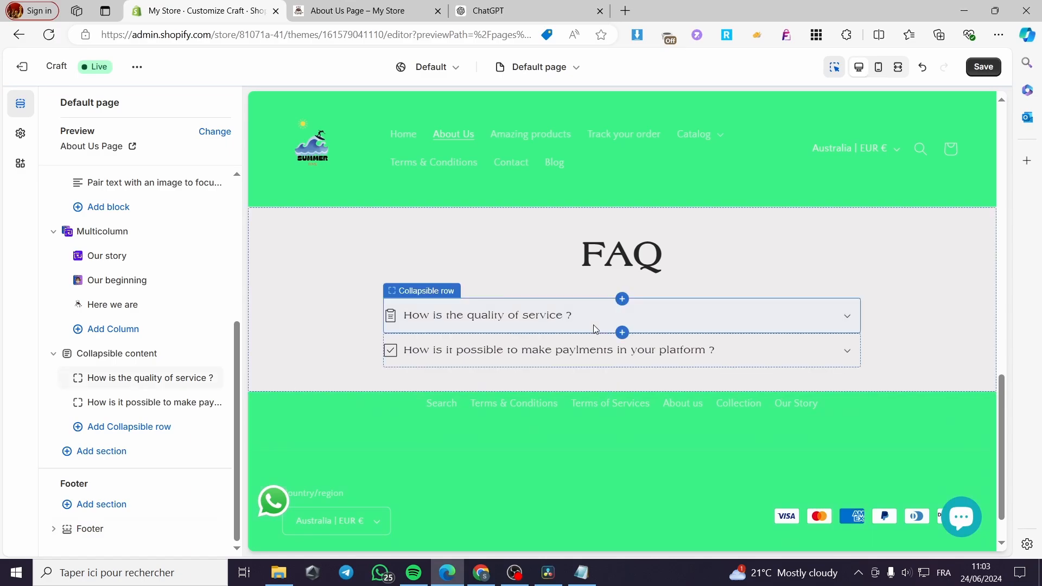
- Expand both FAQ rows in the preview to check their answers, and review the top of the page
{"action": "left_click", "coordinate": [392, 320]}
{"action": "left_click", "coordinate": [391, 321]}
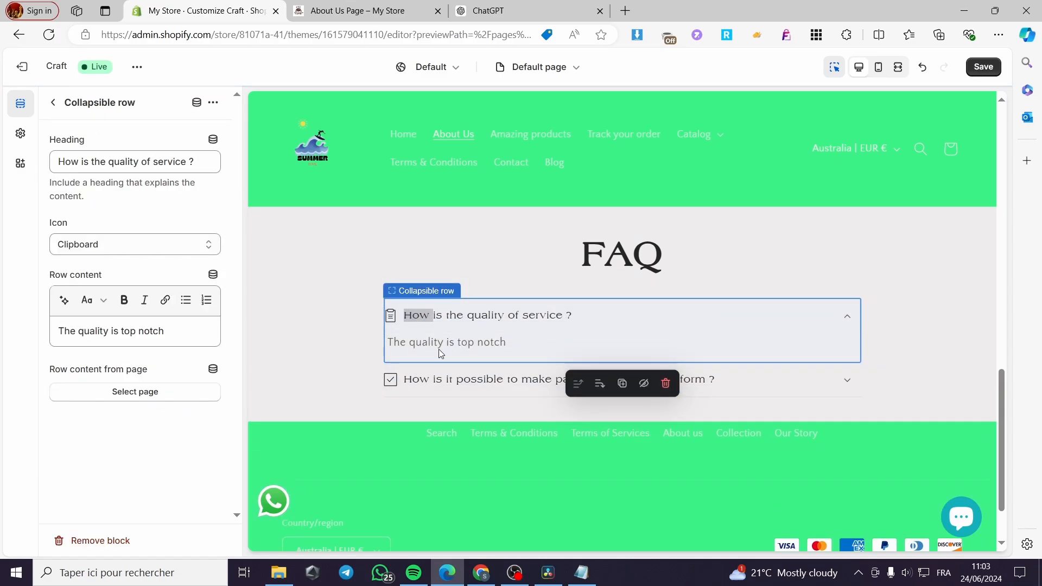
{"action": "left_click", "coordinate": [457, 384]}
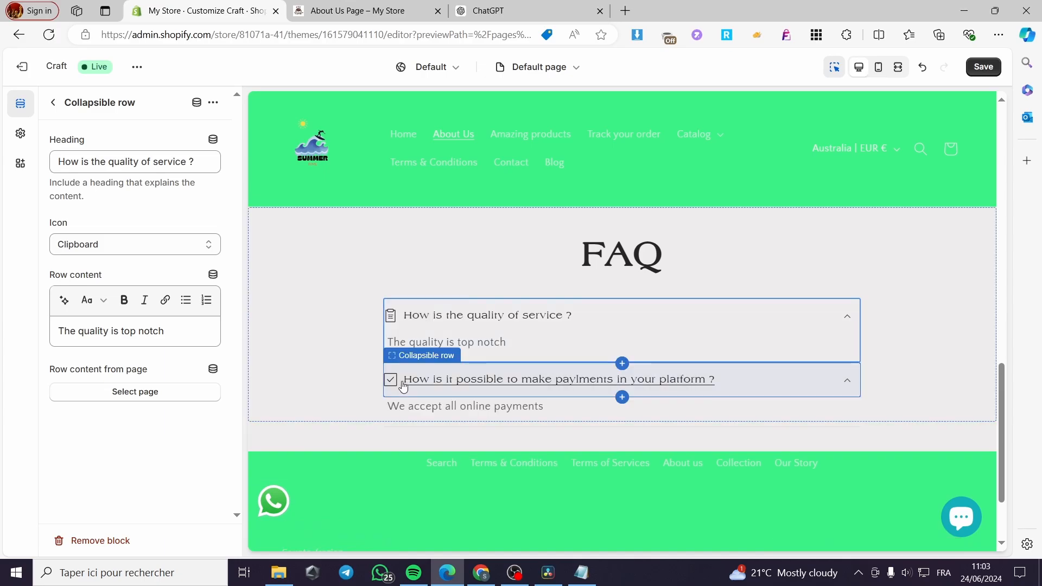
{"action": "left_click", "coordinate": [55, 103]}
{"action": "scroll", "coordinate": [610, 416], "scroll_direction": "up", "scroll_amount": 15}
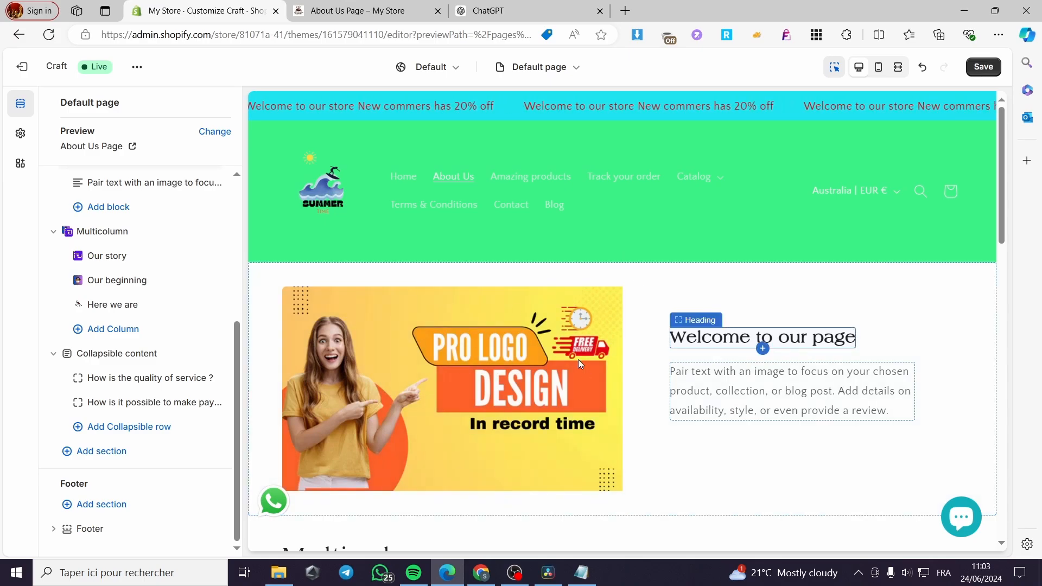
{"action": "scroll", "coordinate": [727, 347], "scroll_direction": "down", "scroll_amount": 3}
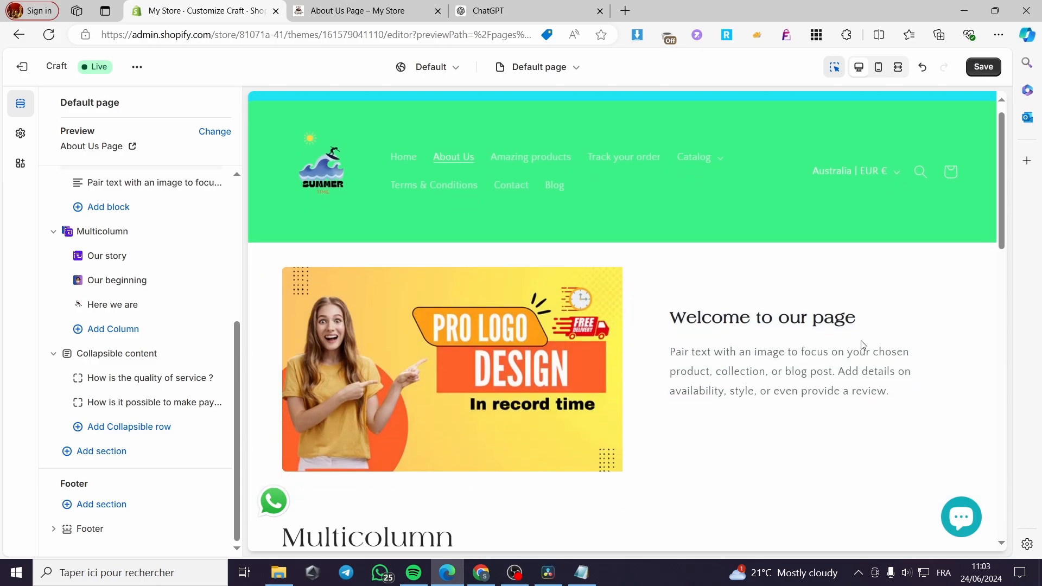
{"action": "scroll", "coordinate": [745, 320], "scroll_direction": "up", "scroll_amount": 3}
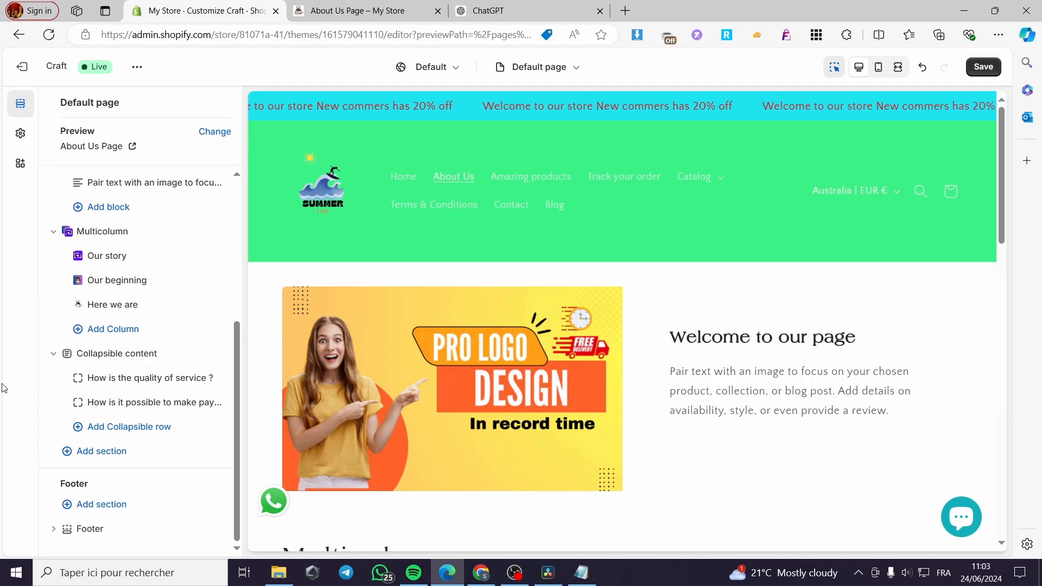
- Add a Rich text section to the template and move it between the Image with text and Multicolumn sections
{"action": "left_click", "coordinate": [93, 450]}
{"action": "scroll", "coordinate": [316, 352], "scroll_direction": "up", "scroll_amount": 3}
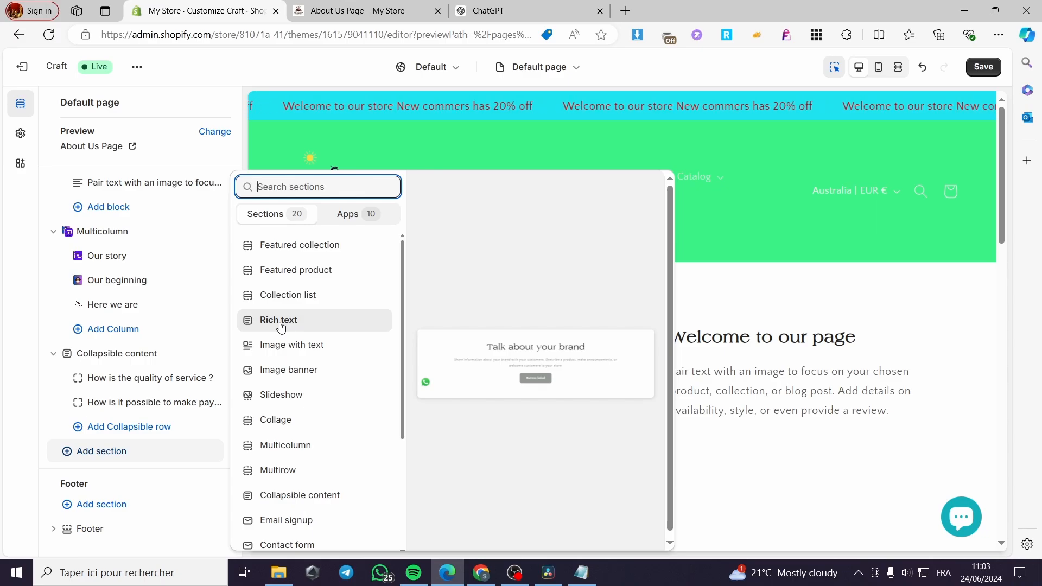
{"action": "left_click", "coordinate": [279, 320]}
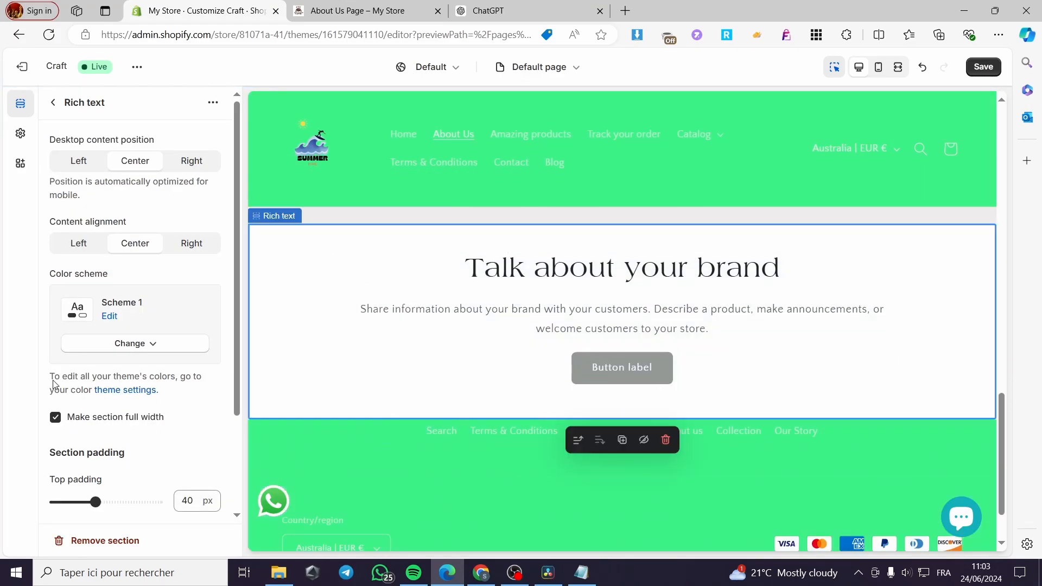
{"action": "left_click", "coordinate": [55, 102]}
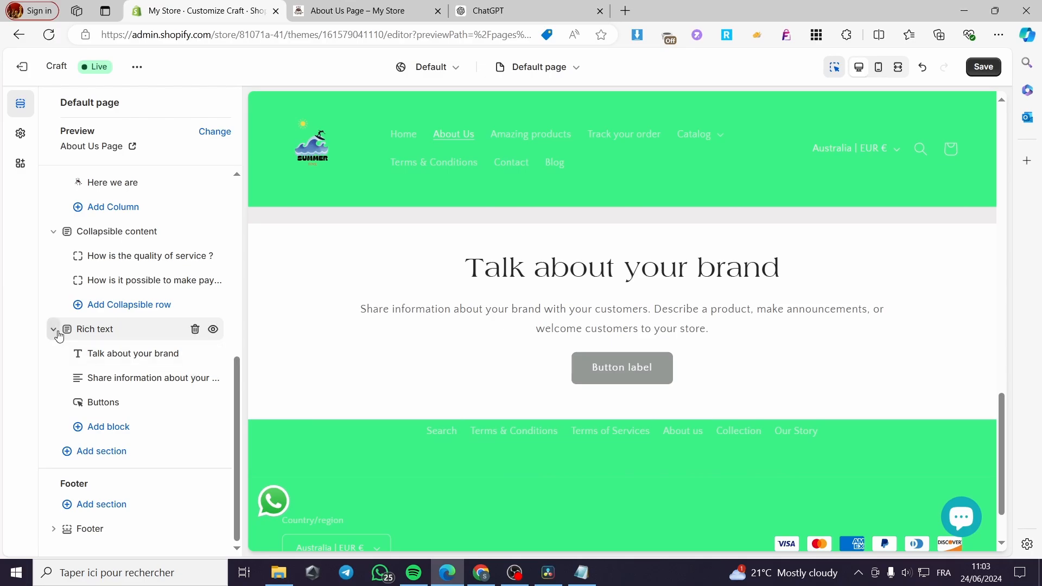
{"action": "left_click_drag", "start_coordinate": [75, 333], "coordinate": [70, 507]}
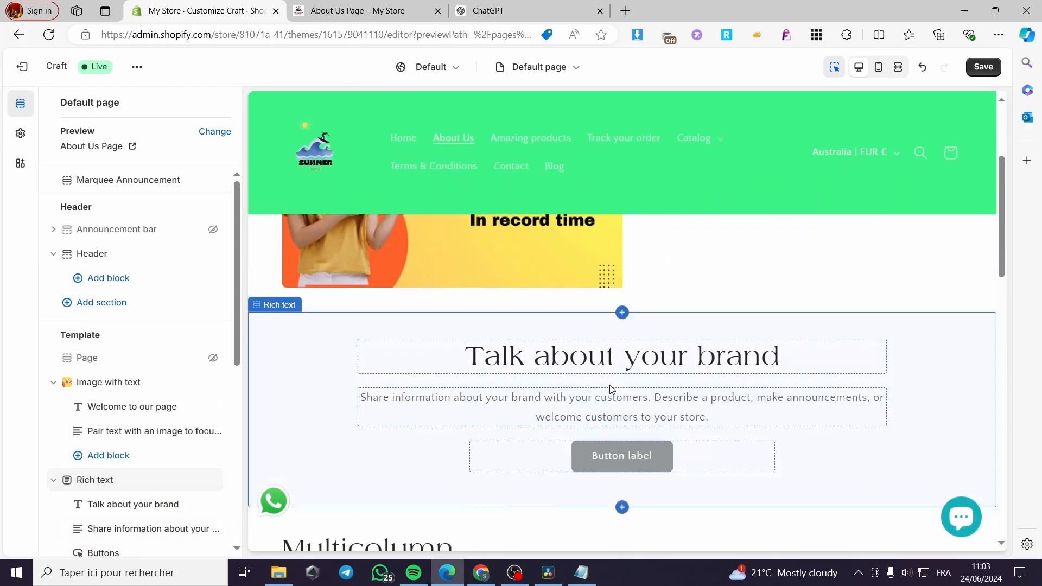
- Open the Rich text section's "Talk about your brand" heading settings and save the page customizations
{"action": "left_click", "coordinate": [783, 373]}
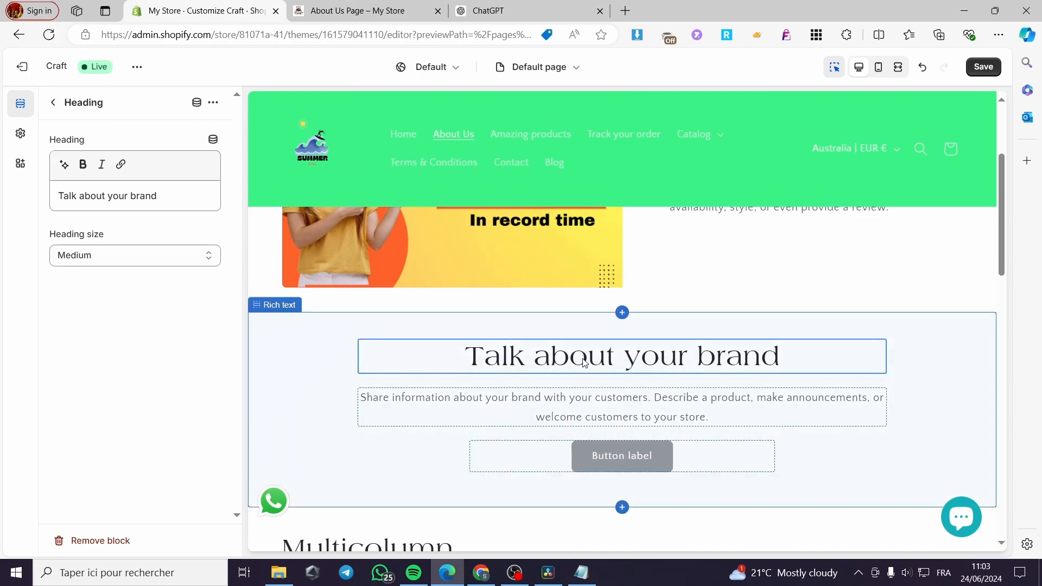
{"action": "scroll", "coordinate": [586, 363], "scroll_direction": "up", "scroll_amount": 4}
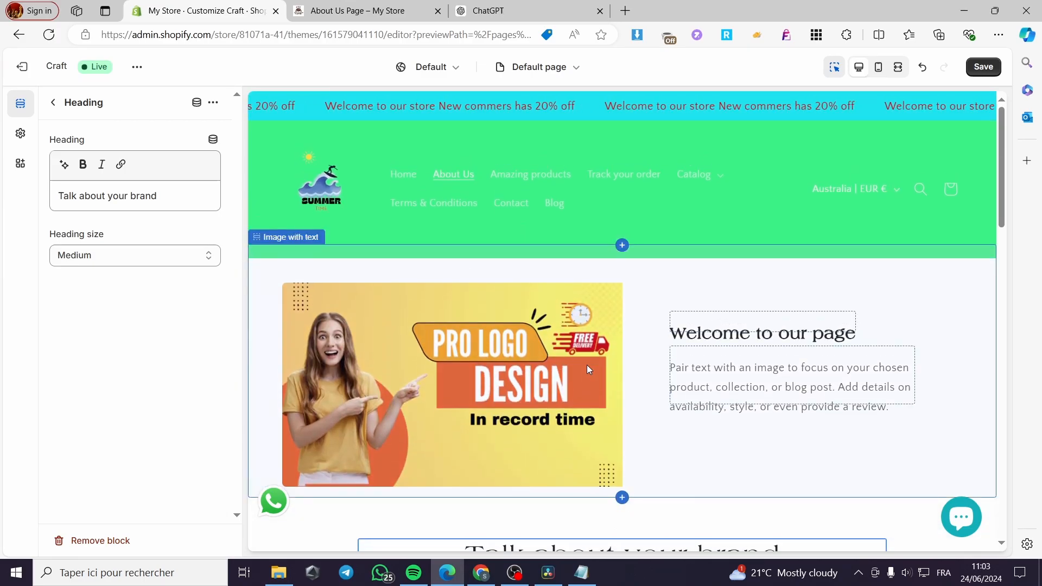
{"action": "left_click", "coordinate": [984, 68]}
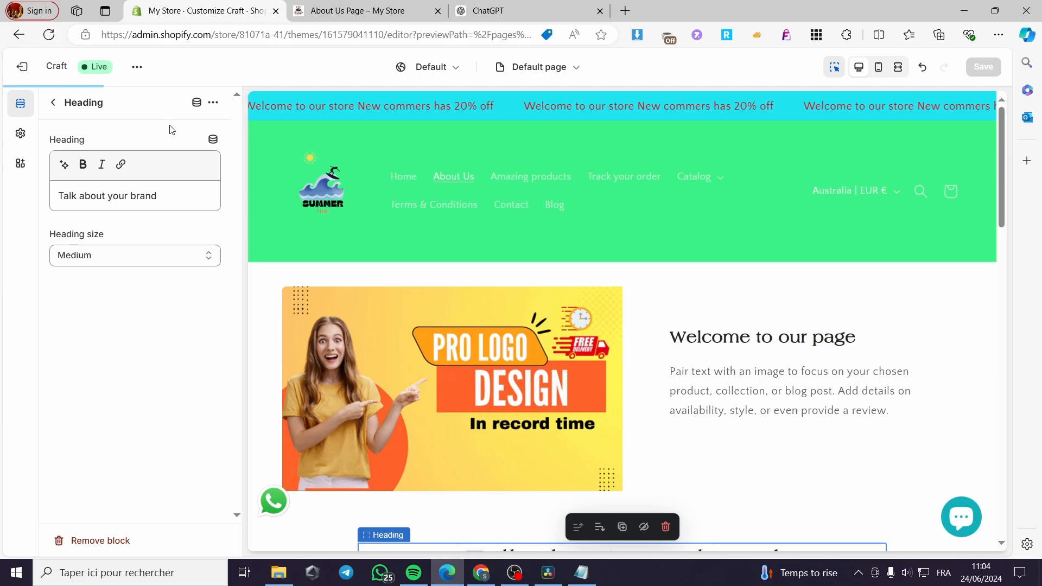
- Reload the live About Us page on the storefront and review its sections from beginning to end
{"action": "left_click", "coordinate": [355, 11]}
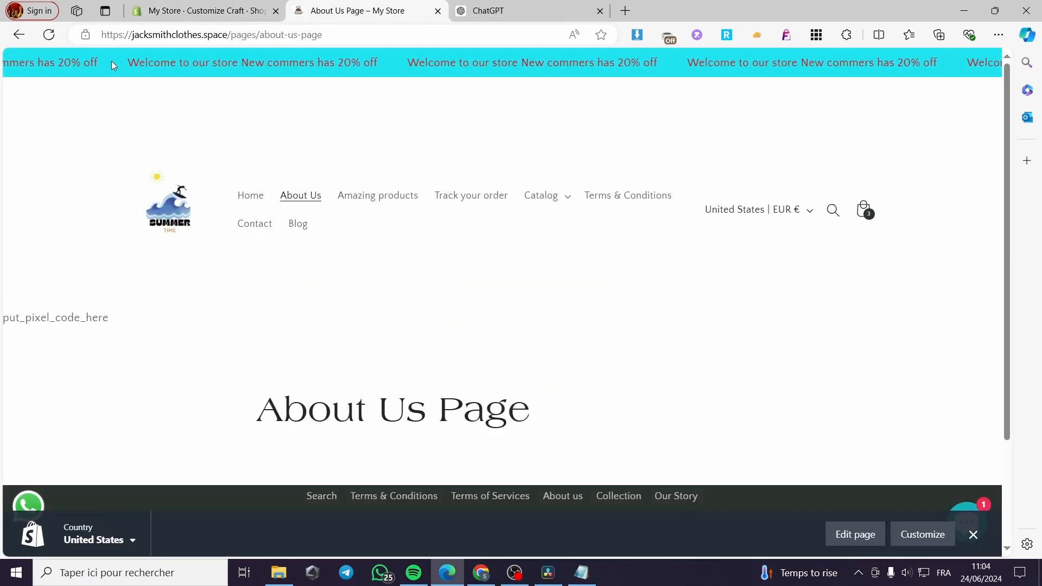
{"action": "left_click", "coordinate": [58, 42]}
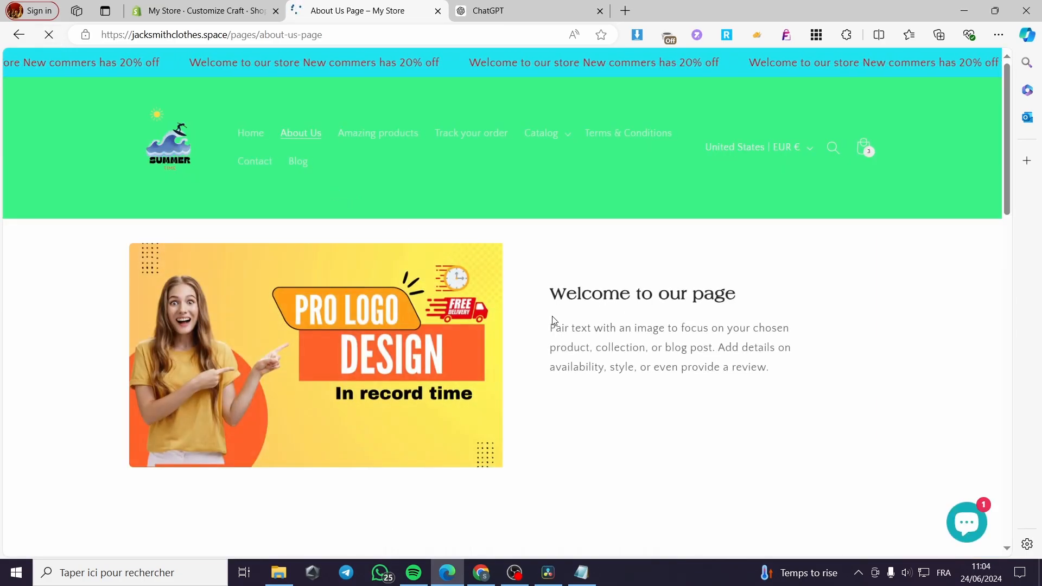
{"action": "scroll", "coordinate": [553, 320], "scroll_direction": "down", "scroll_amount": 10}
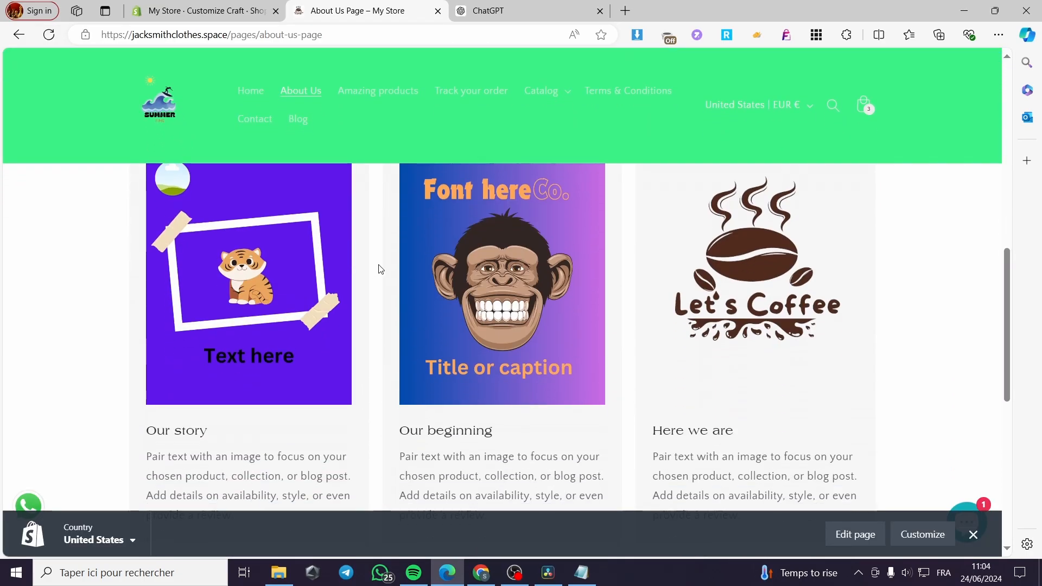
{"action": "scroll", "coordinate": [381, 269], "scroll_direction": "down", "scroll_amount": 8}
{"action": "scroll", "coordinate": [491, 256], "scroll_direction": "up", "scroll_amount": 20}
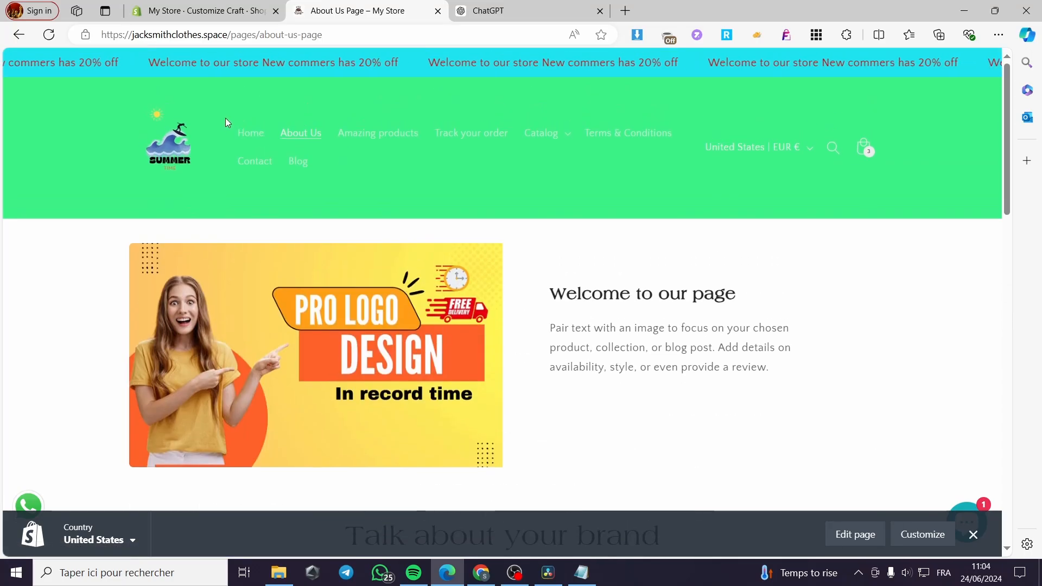
- Visit the store's Home page, return to About Us through the main menu, and dismiss the Shopify admin preview bar
{"action": "left_click", "coordinate": [247, 136]}
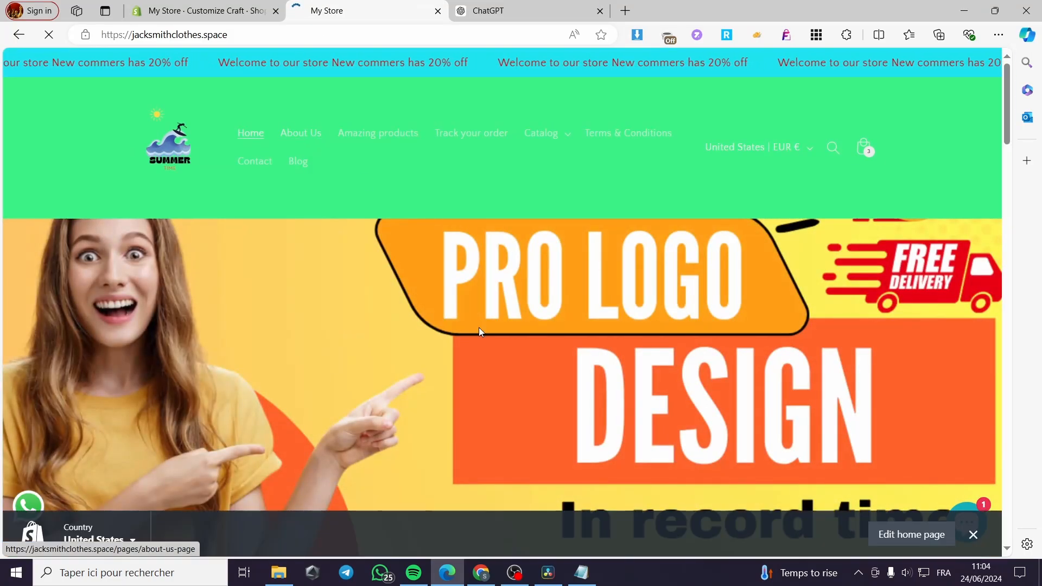
{"action": "scroll", "coordinate": [760, 342], "scroll_direction": "down", "scroll_amount": 5}
{"action": "scroll", "coordinate": [764, 340], "scroll_direction": "up", "scroll_amount": 3}
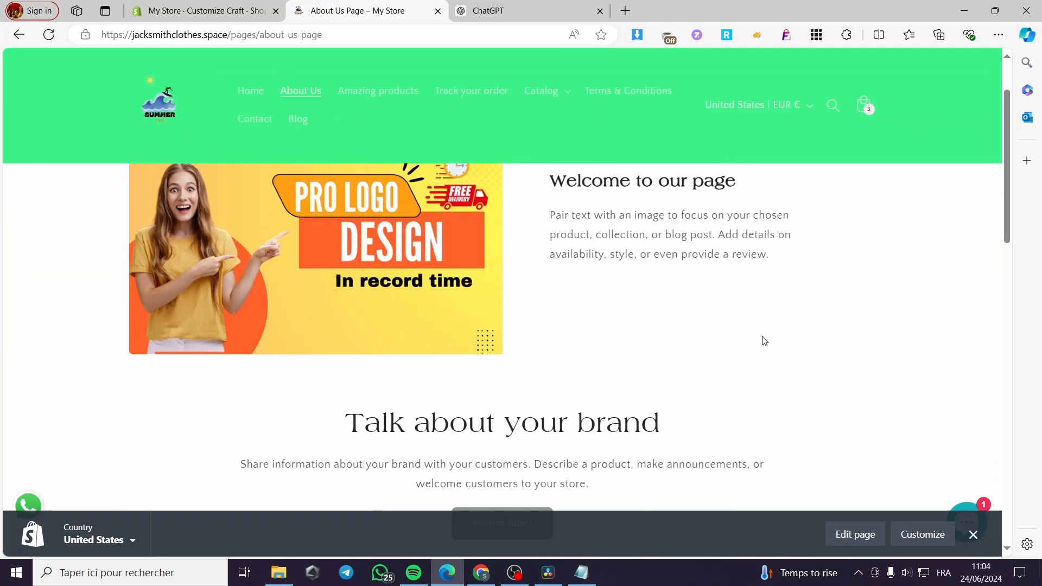
{"action": "scroll", "coordinate": [764, 340], "scroll_direction": "up", "scroll_amount": 2}
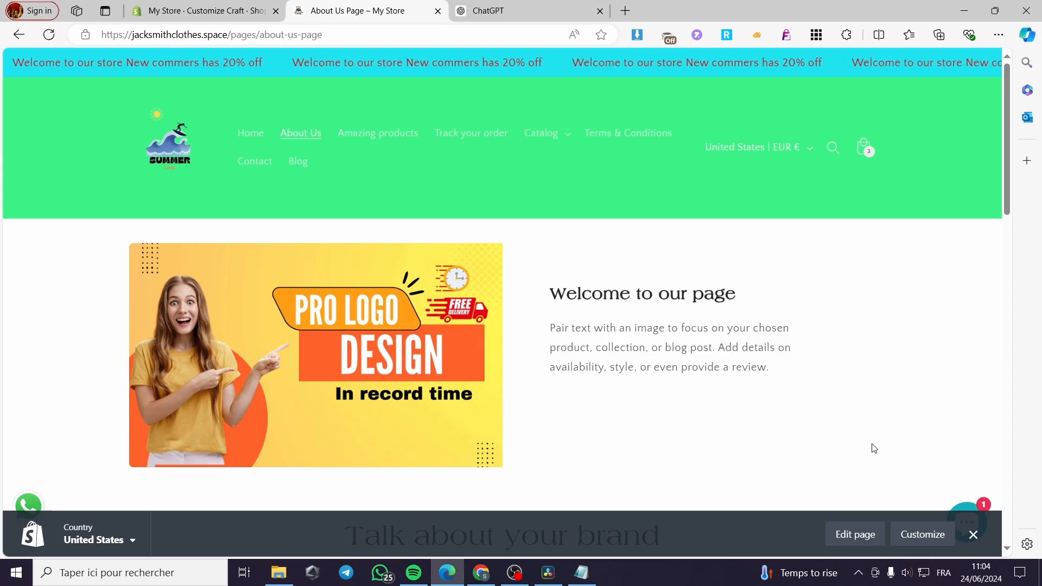
{"action": "left_click", "coordinate": [973, 534]}
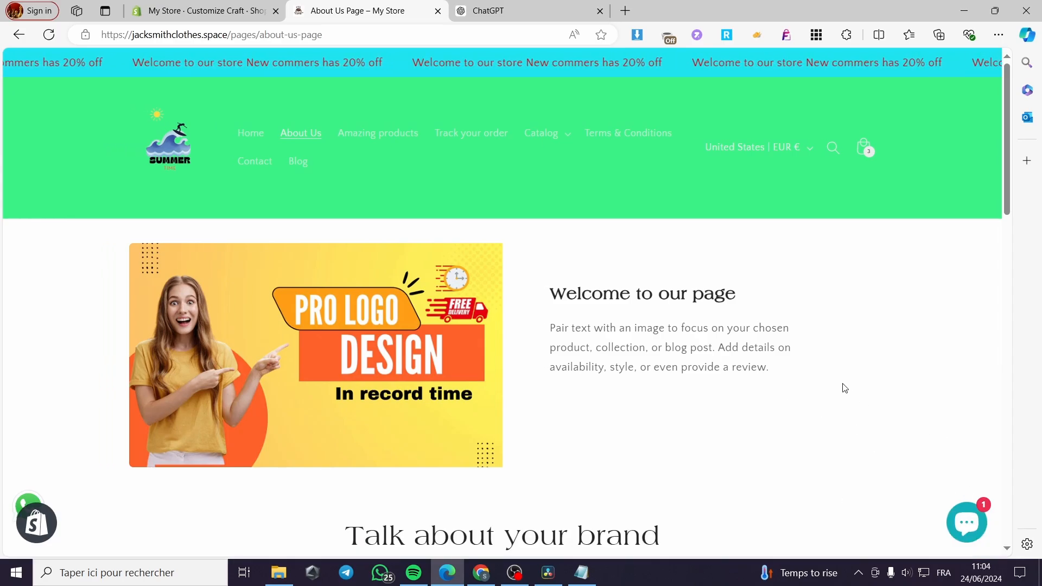